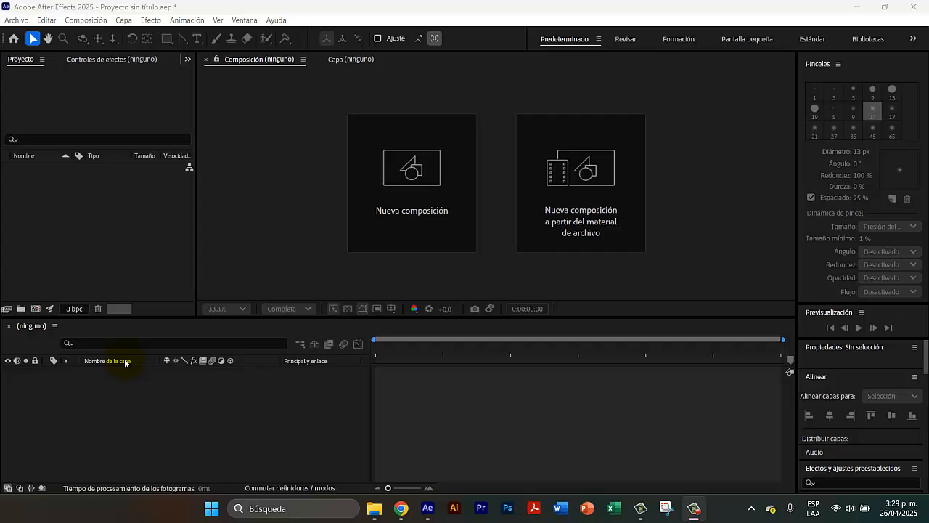
- Create a composition named Jugador with the HD 1920x1080 24 fps preset and a 30-second duration
{"action": "left_click", "coordinate": [468, 247]}
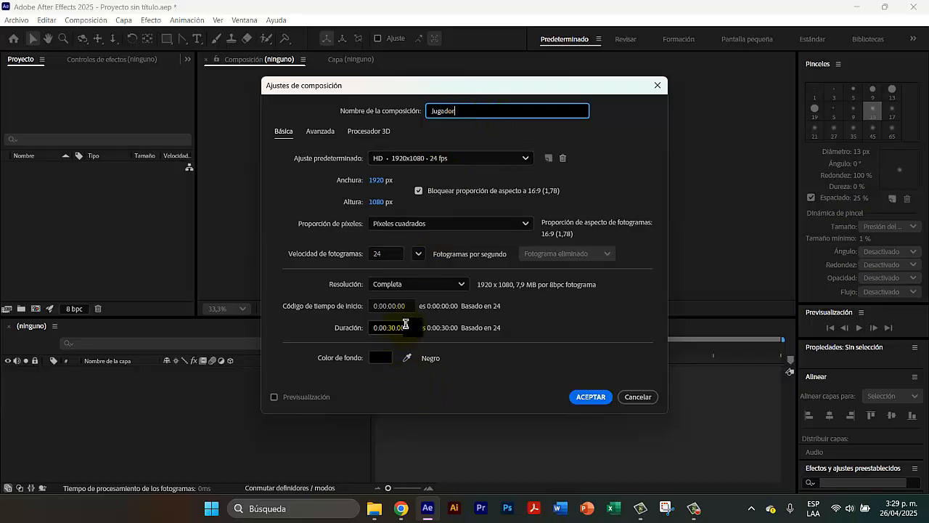
{"action": "left_click", "coordinate": [590, 397]}
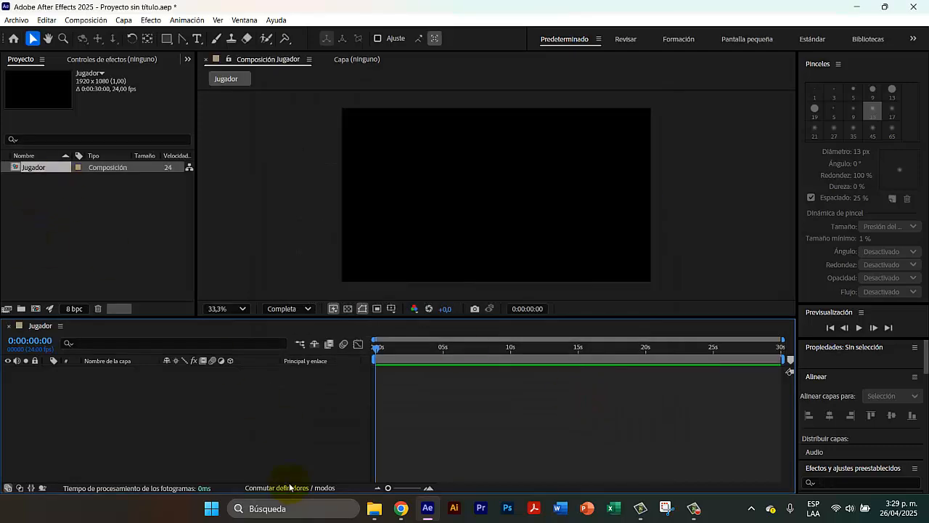
- Import JUGADOR CAPAS.psd from the class folder as a composition that retains layer sizes, with editable layer styles
{"action": "left_click", "coordinate": [372, 511]}
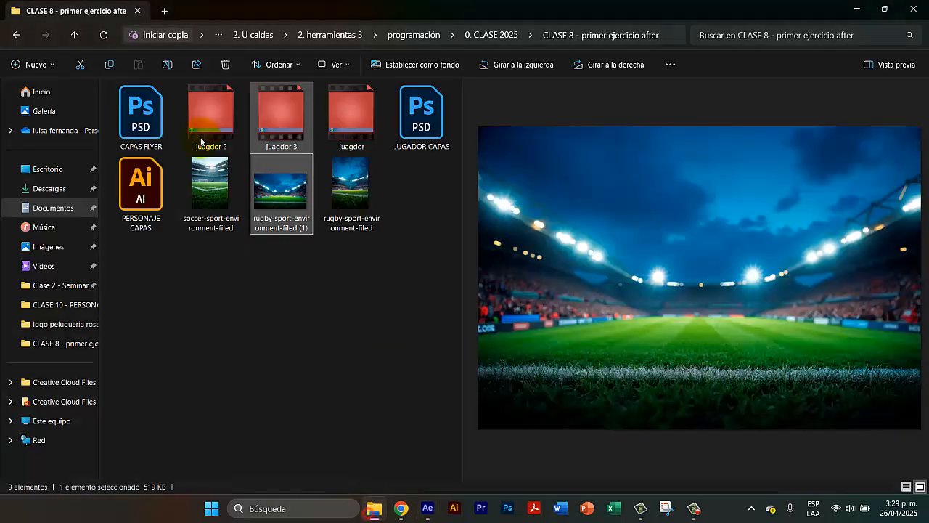
{"action": "left_click", "coordinate": [409, 119]}
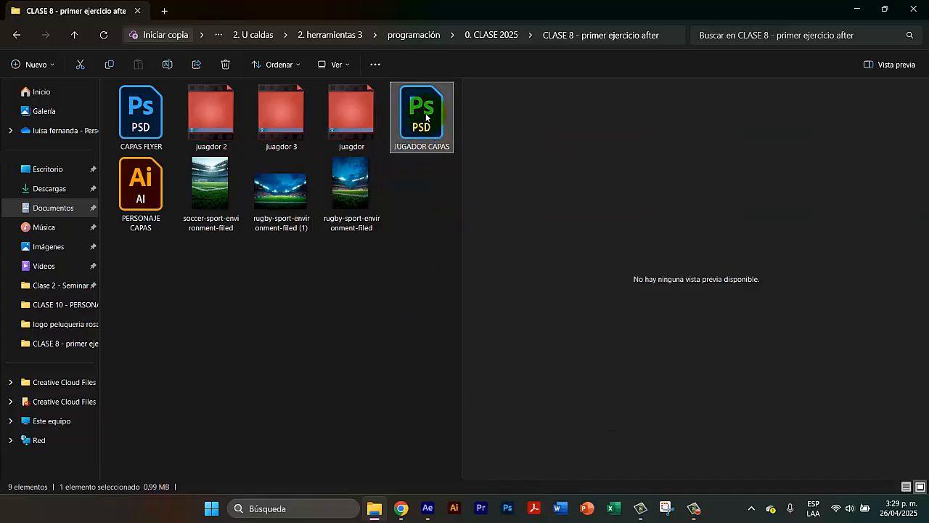
{"action": "left_click_drag", "start_coordinate": [435, 138], "coordinate": [102, 241]}
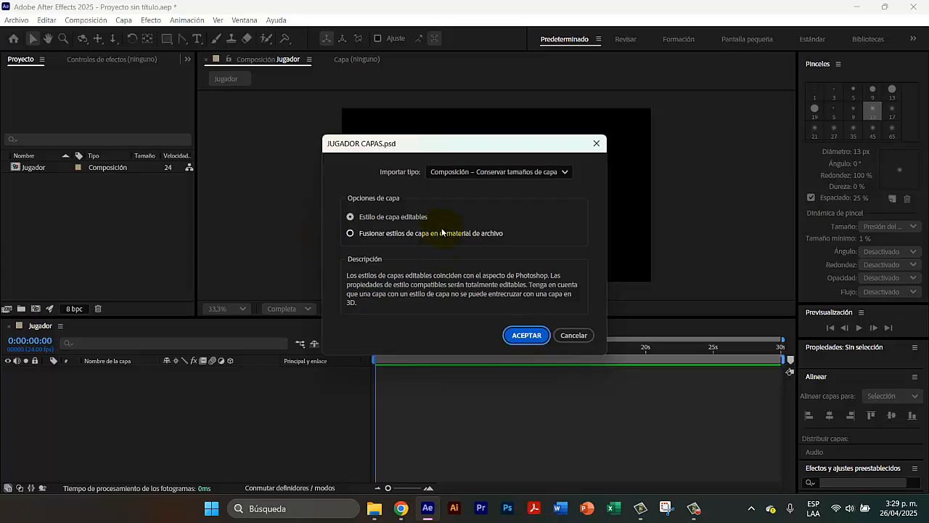
{"action": "left_click", "coordinate": [483, 171]}
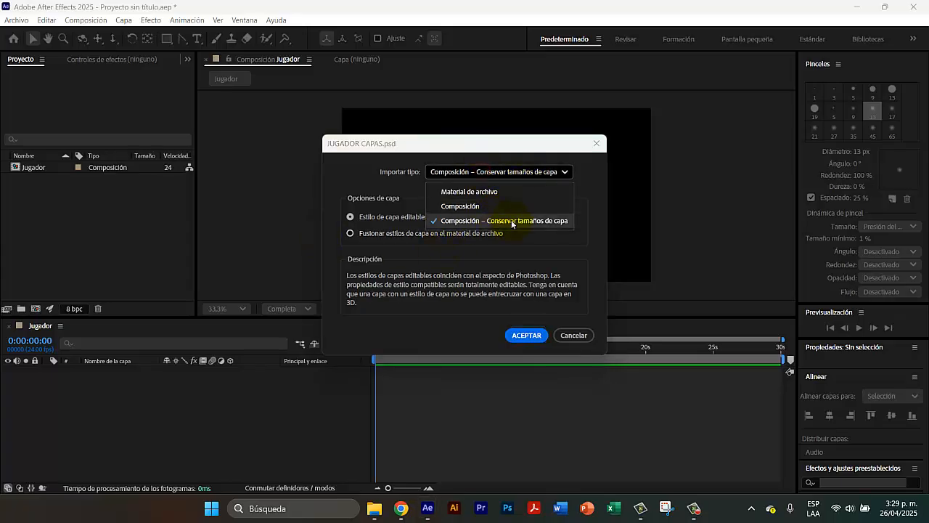
{"action": "left_click", "coordinate": [557, 225]}
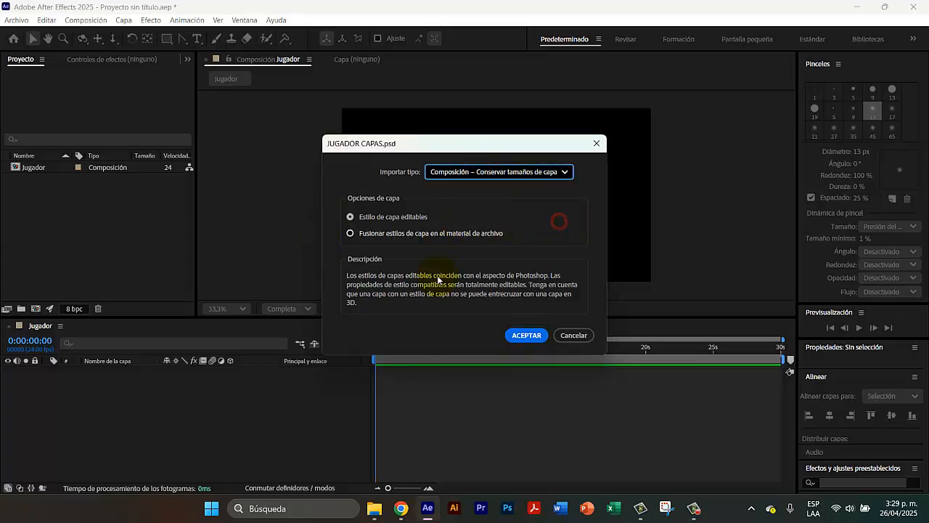
{"action": "left_click", "coordinate": [524, 335]}
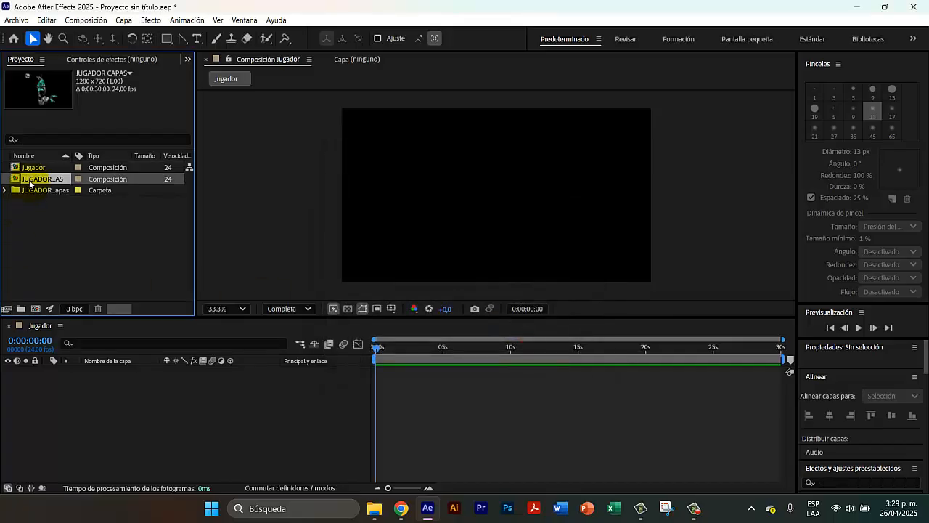
- Add the JUGADOR CAPAS composition to the Jugador timeline and scale it to about 149% so it fills the frame
{"action": "left_click_drag", "start_coordinate": [29, 184], "coordinate": [216, 426]}
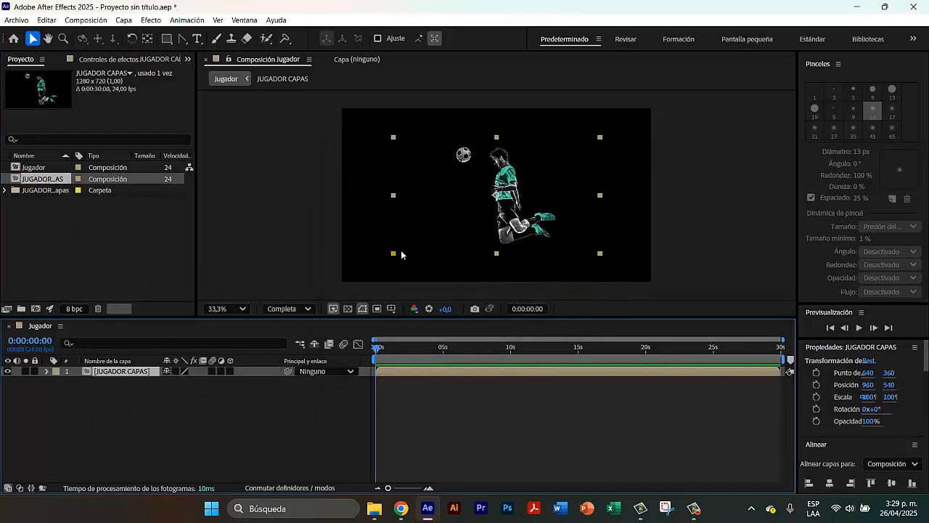
{"action": "left_click_drag", "start_coordinate": [393, 253], "coordinate": [342, 283]}
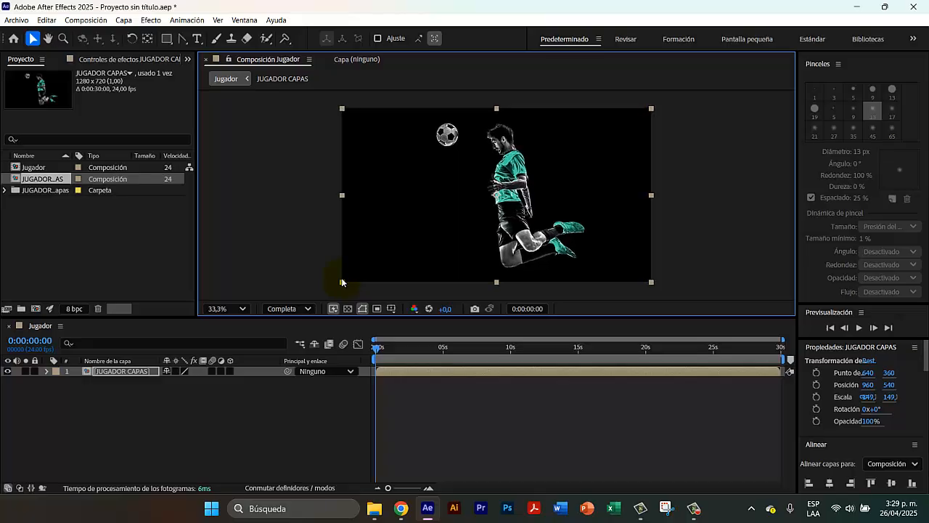
- Open the nested JUGADOR CAPAS composition and check its separate ball and player layers
{"action": "double_click", "coordinate": [124, 371]}
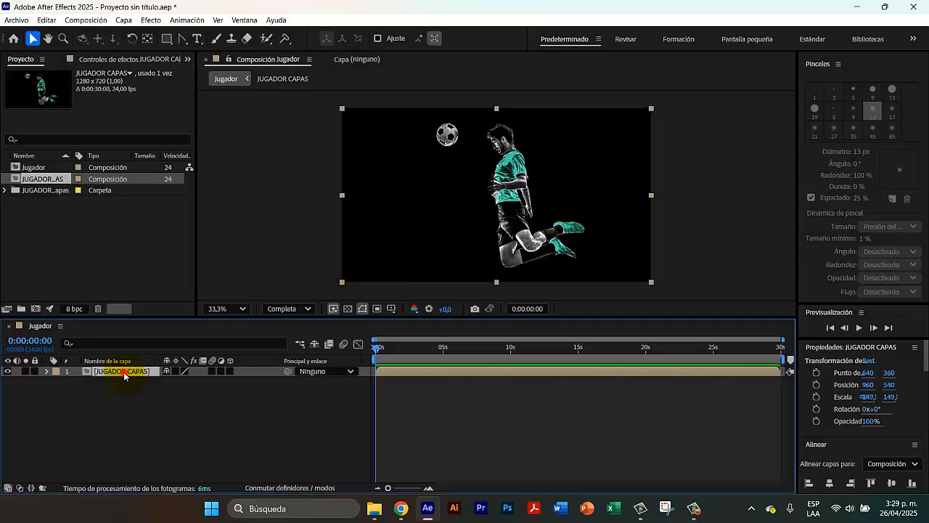
{"action": "left_click", "coordinate": [489, 189]}
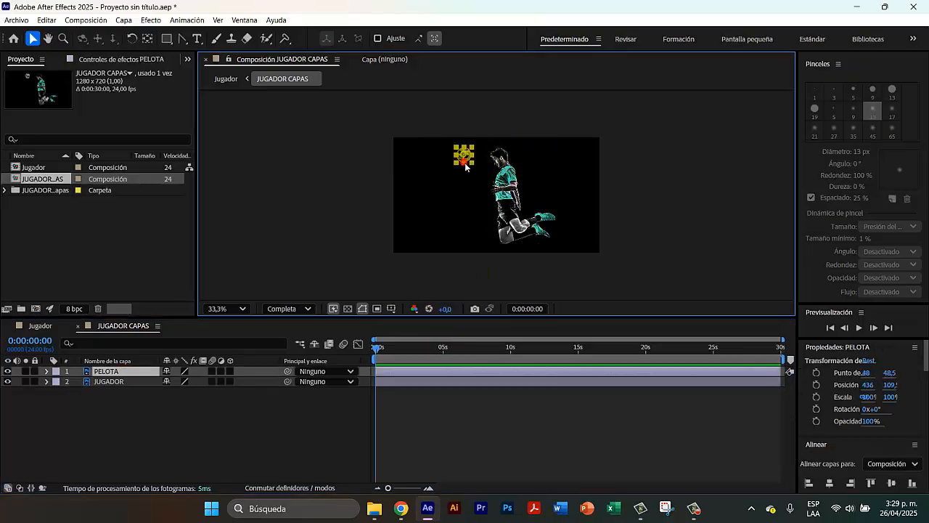
{"action": "left_click", "coordinate": [459, 167]}
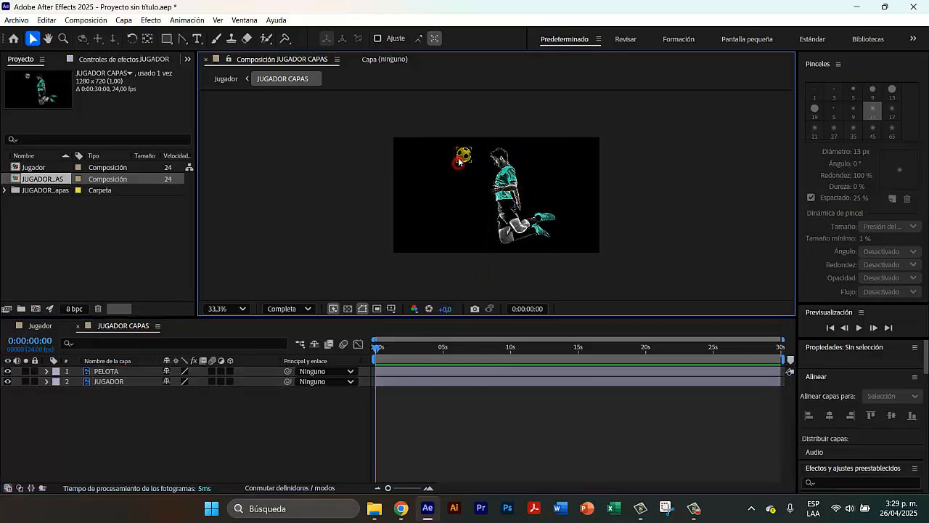
{"action": "left_click", "coordinate": [459, 162]}
{"action": "left_click", "coordinate": [468, 164]}
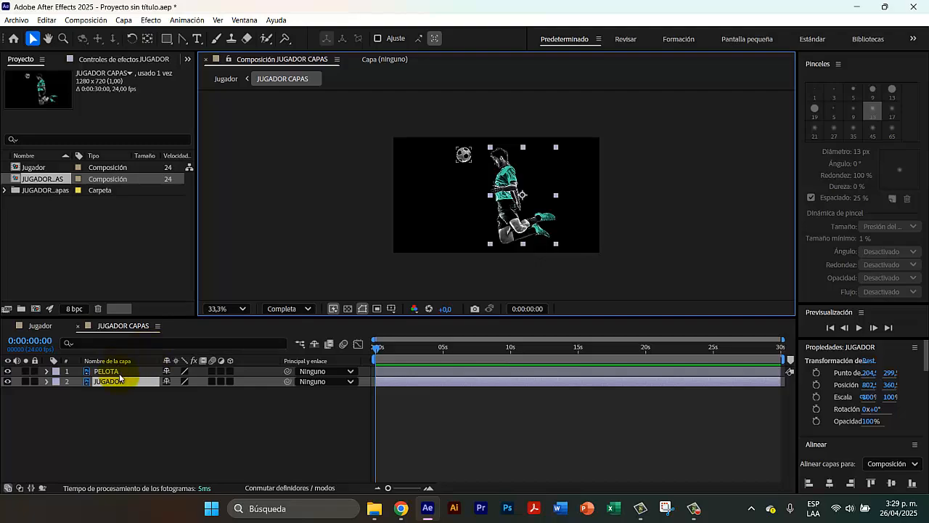
{"action": "left_click", "coordinate": [658, 205]}
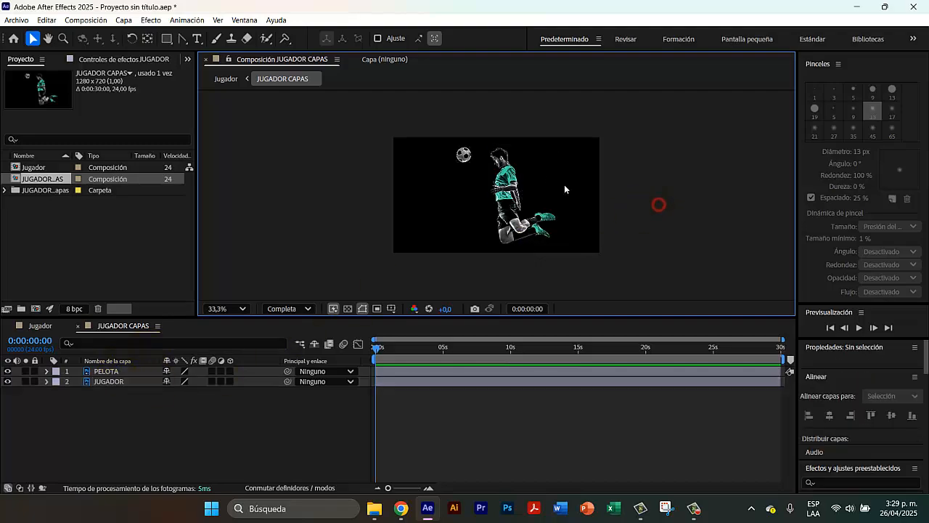
- Select the JUGADOR layer and activate the Puppet Position Pin tool for it
{"action": "left_click", "coordinate": [493, 175]}
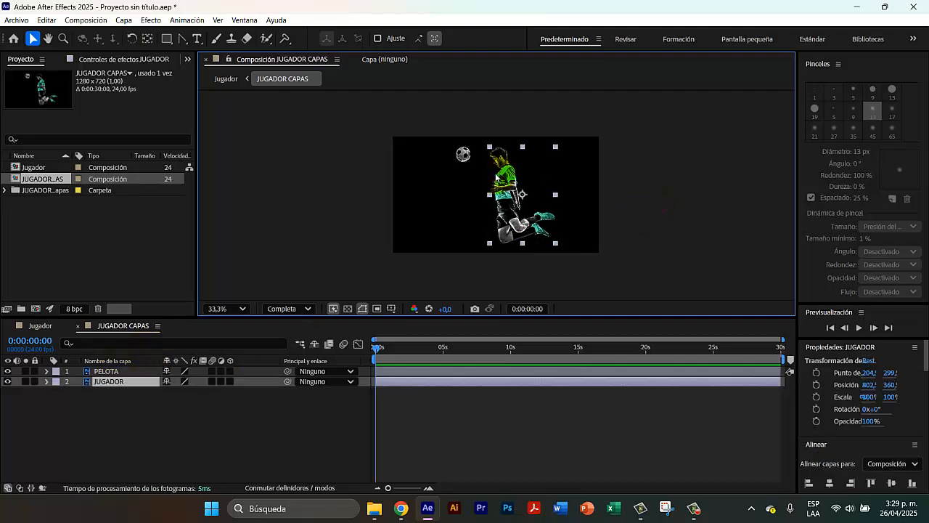
{"action": "scroll", "coordinate": [496, 177], "scroll_direction": "up", "scroll_amount": 3}
{"action": "key", "text": "space"}
{"action": "left_click_drag", "start_coordinate": [525, 154], "coordinate": [498, 241]}
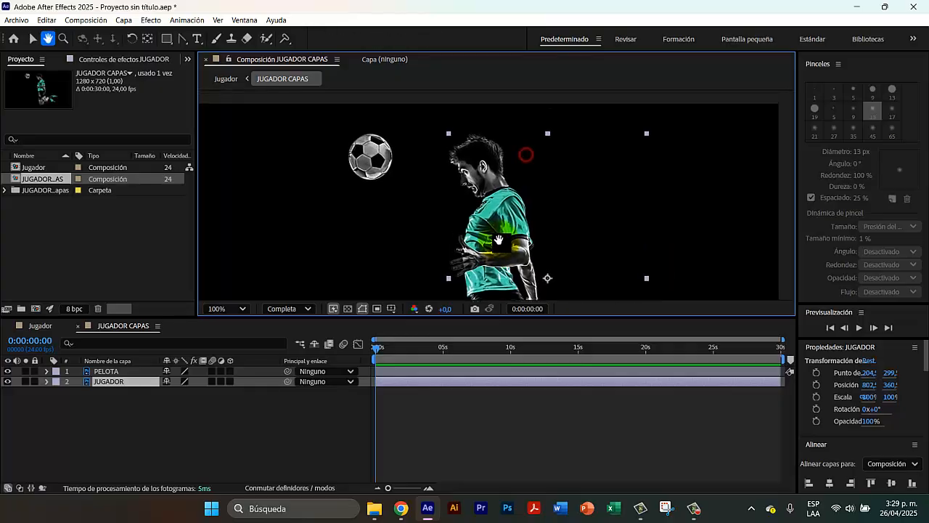
{"action": "left_click", "coordinate": [284, 38]}
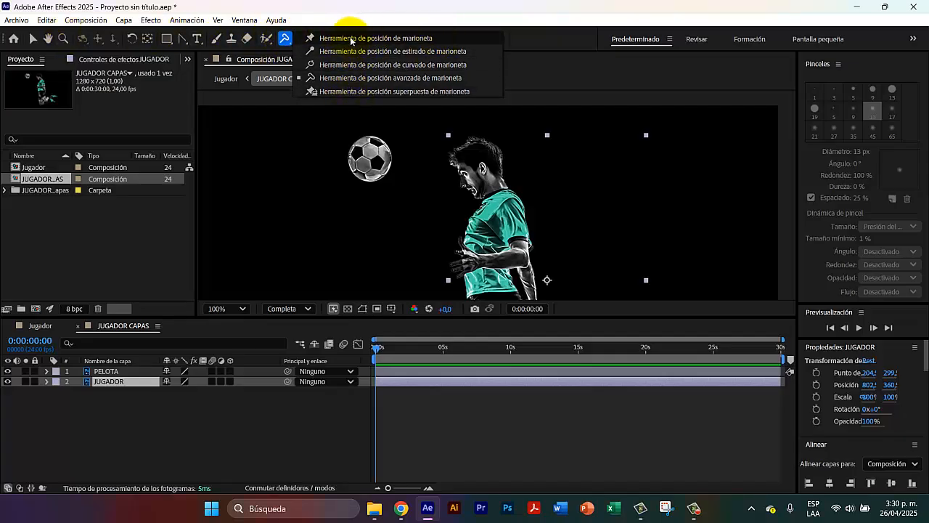
{"action": "left_click", "coordinate": [403, 37]}
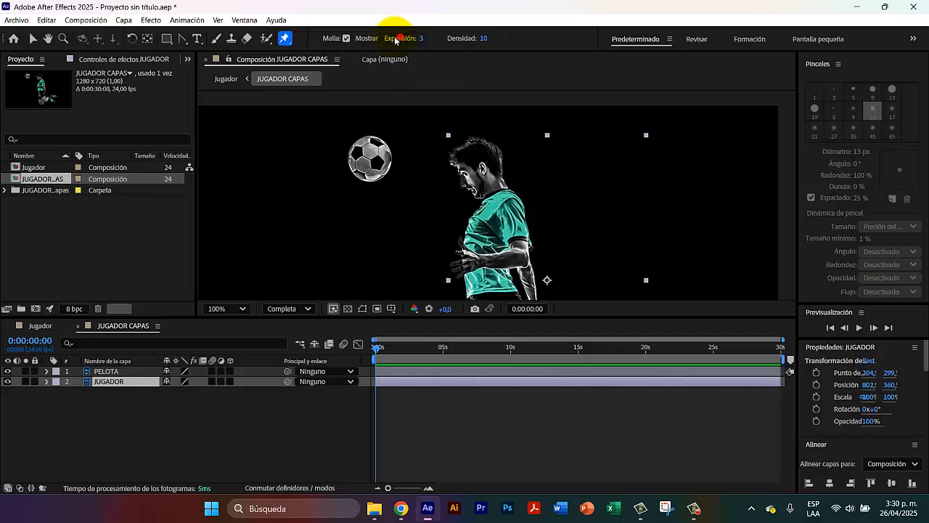
{"action": "left_click", "coordinate": [285, 38]}
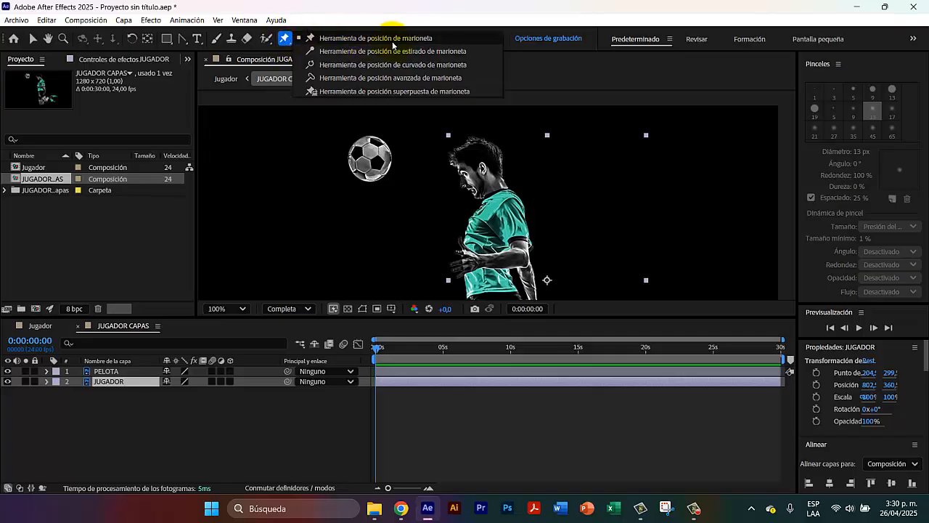
{"action": "left_click", "coordinate": [285, 38]}
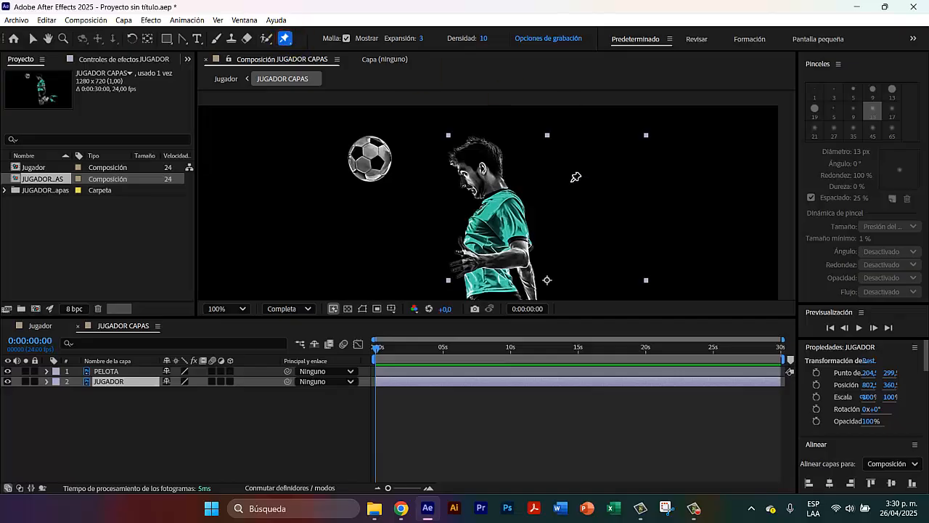
{"action": "left_click", "coordinate": [285, 38]}
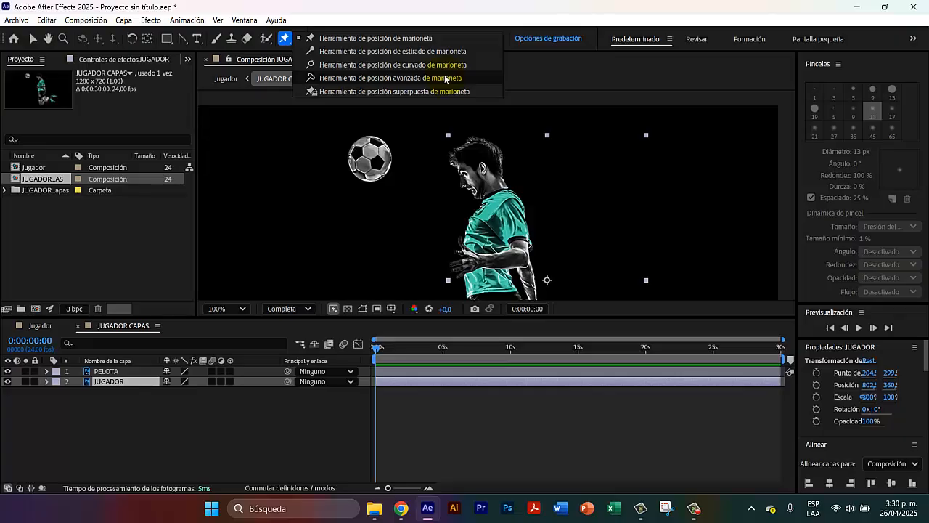
{"action": "left_click", "coordinate": [364, 40]}
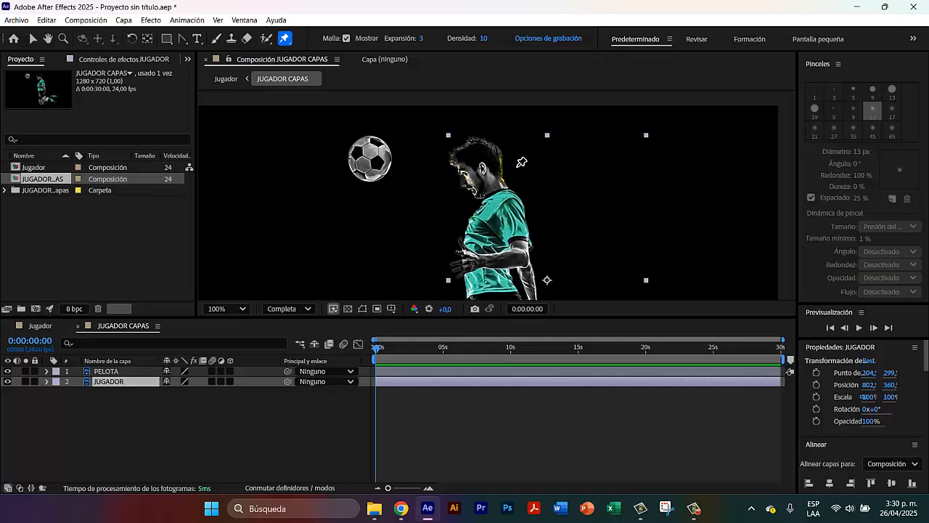
- Place a puppet pin on the player's head
{"action": "key", "text": "space"}
{"action": "left_click_drag", "start_coordinate": [506, 245], "coordinate": [509, 342]}
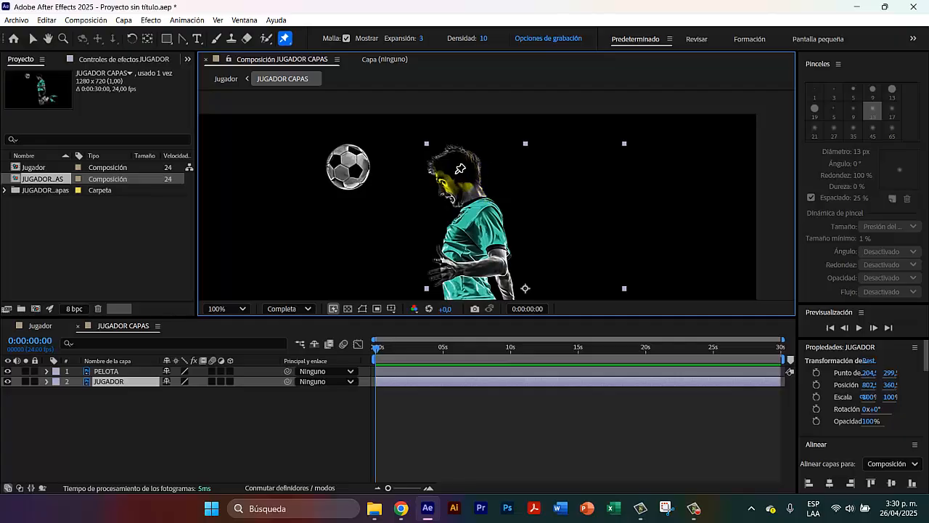
{"action": "left_click", "coordinate": [456, 173]}
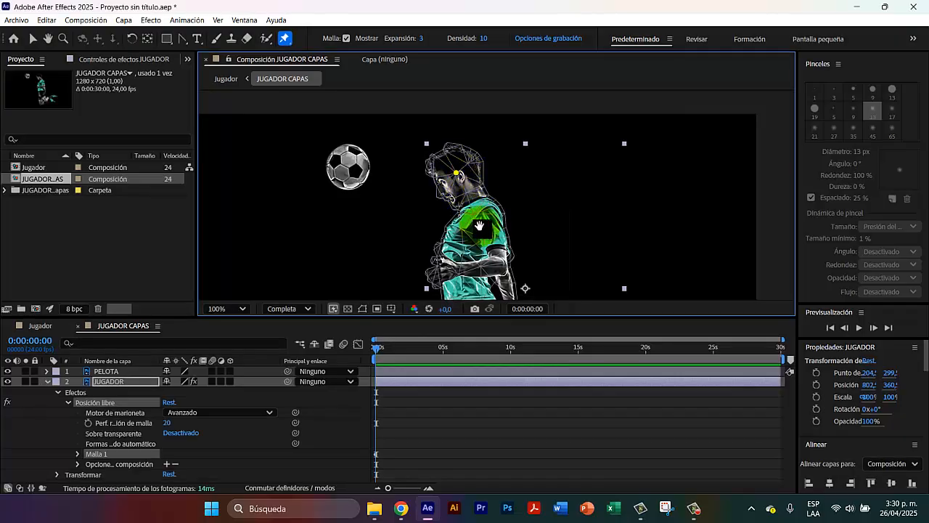
- Examine the puppet mesh over the player's whole body, hiding it and showing it again
{"action": "left_click_drag", "start_coordinate": [479, 226], "coordinate": [469, 155]}
{"action": "left_click_drag", "start_coordinate": [442, 240], "coordinate": [444, 193]}
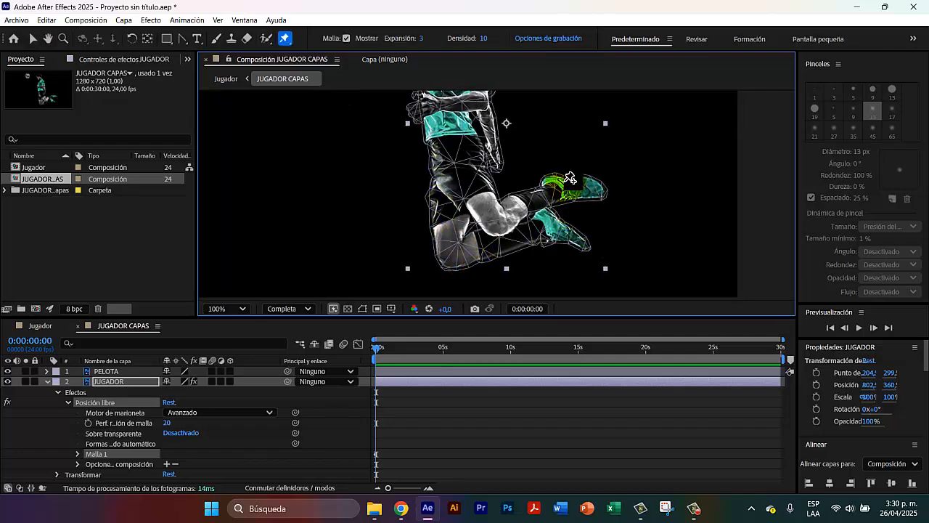
{"action": "left_click_drag", "start_coordinate": [499, 116], "coordinate": [516, 209]}
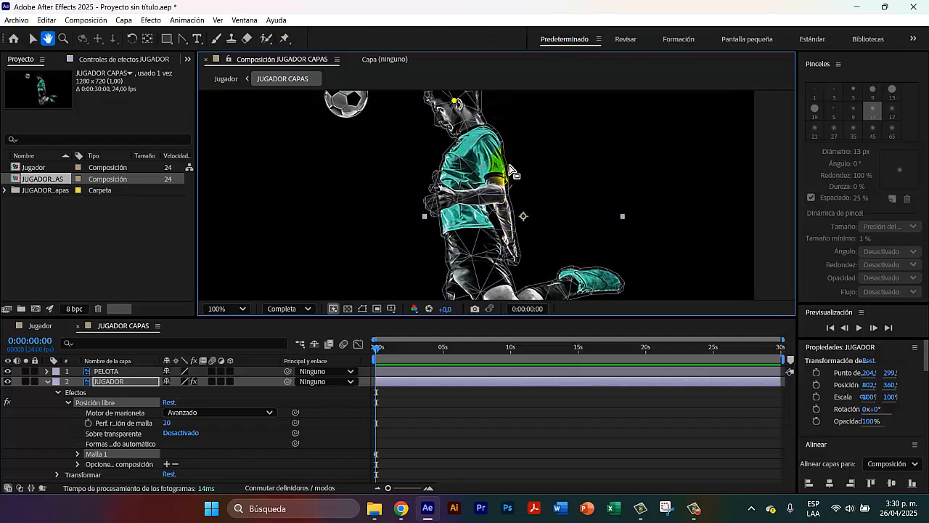
{"action": "left_click_drag", "start_coordinate": [480, 117], "coordinate": [487, 179]}
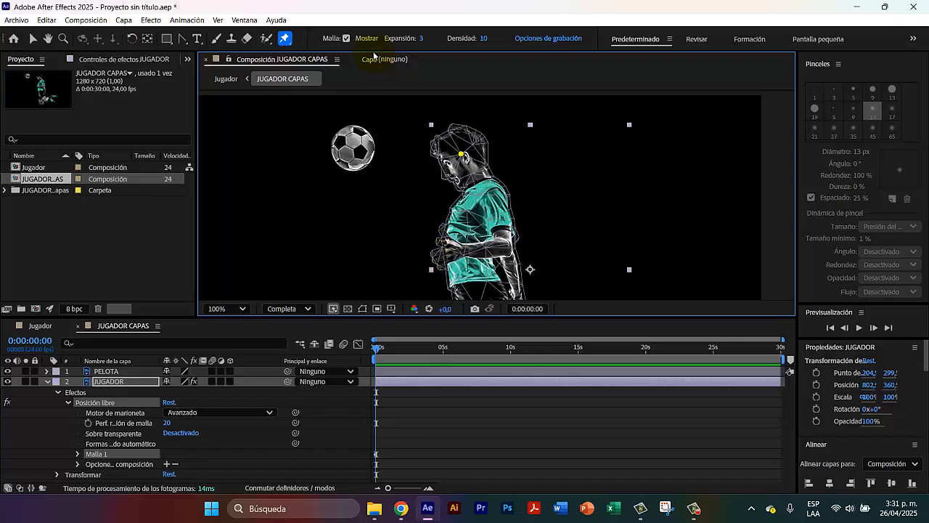
{"action": "left_click", "coordinate": [346, 38]}
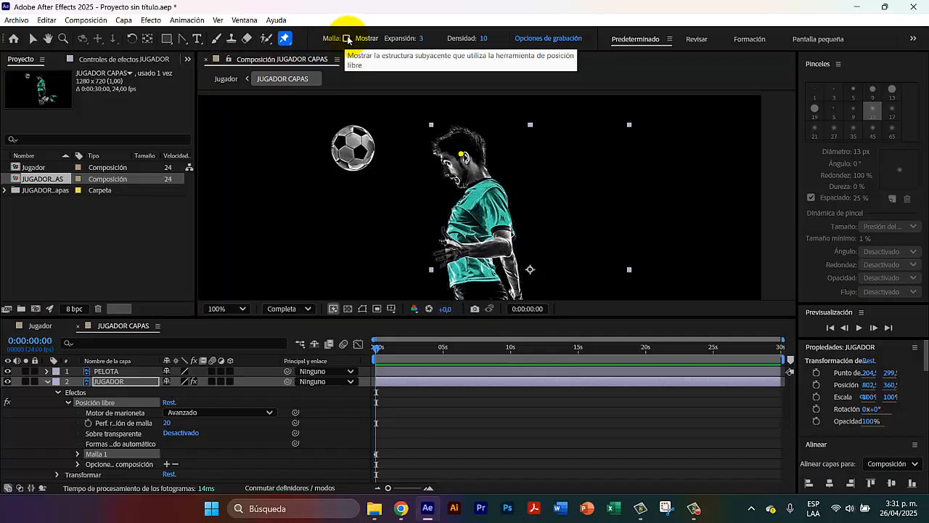
{"action": "left_click", "coordinate": [346, 38]}
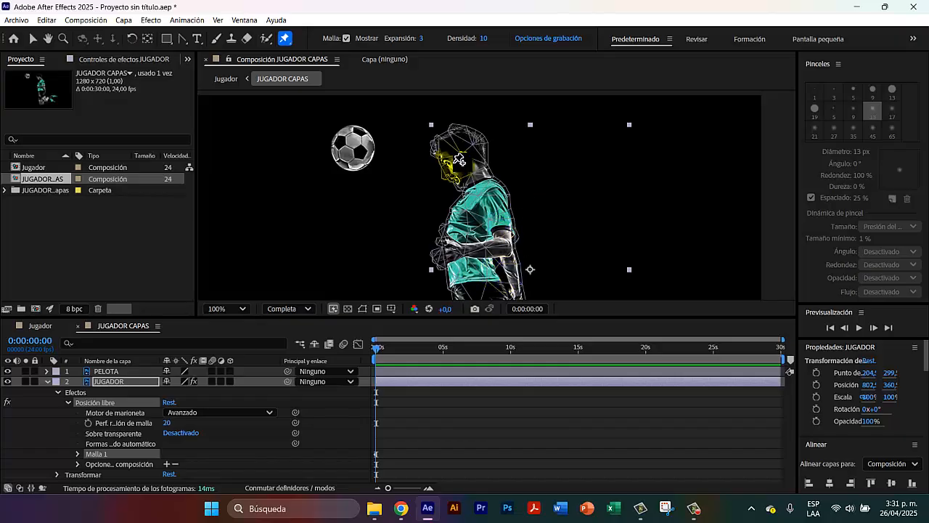
- Try moving the head pin away from the ball, and undo the move
{"action": "left_click_drag", "start_coordinate": [461, 154], "coordinate": [492, 150]}
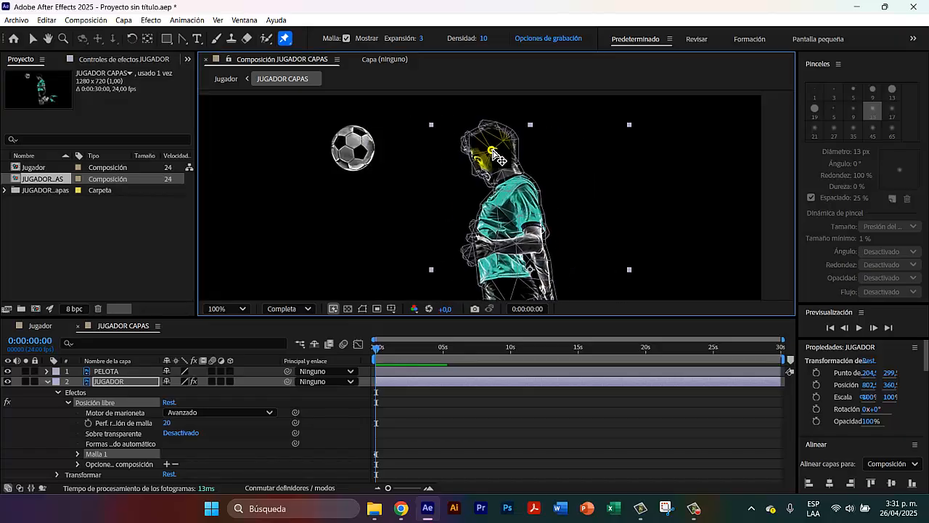
{"action": "key", "text": "ctrl+z"}
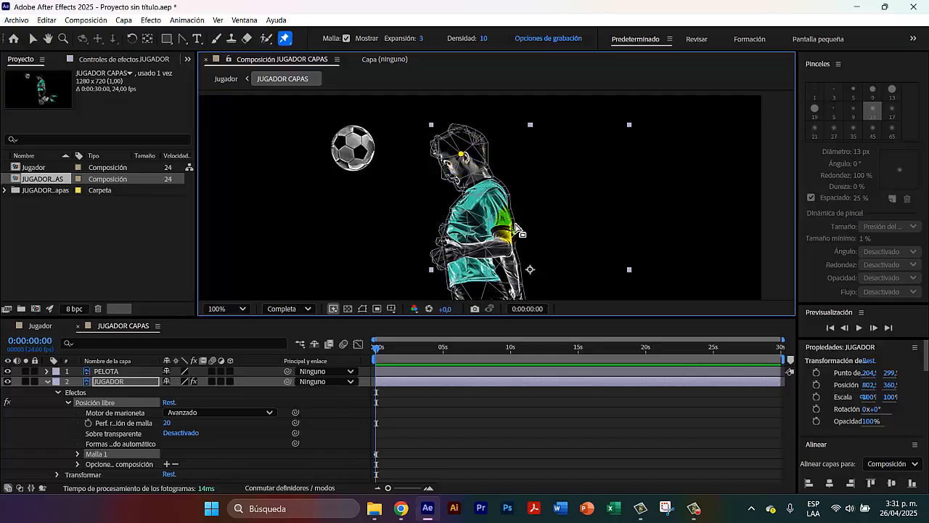
- Place a second puppet pin on the player's chest and test the movement of the head pin
{"action": "scroll", "coordinate": [508, 211], "scroll_direction": "down", "scroll_amount": 3}
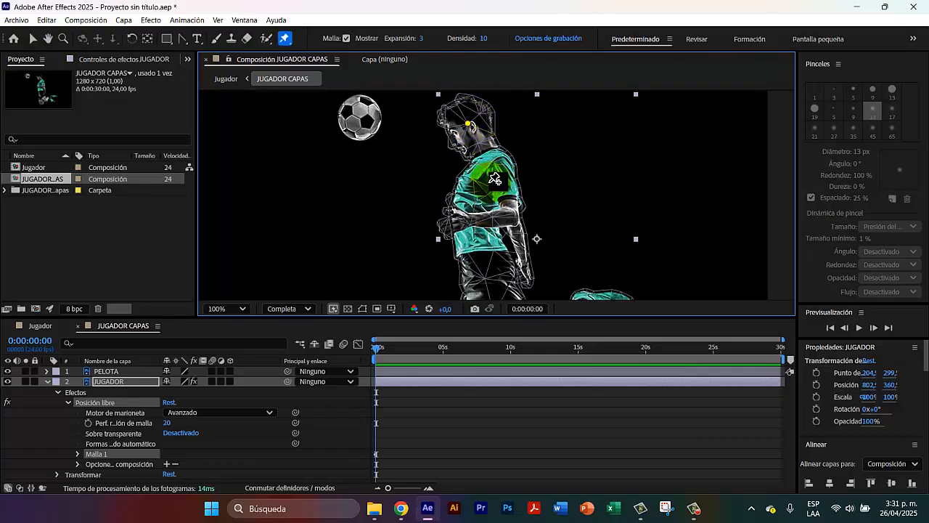
{"action": "left_click", "coordinate": [483, 181]}
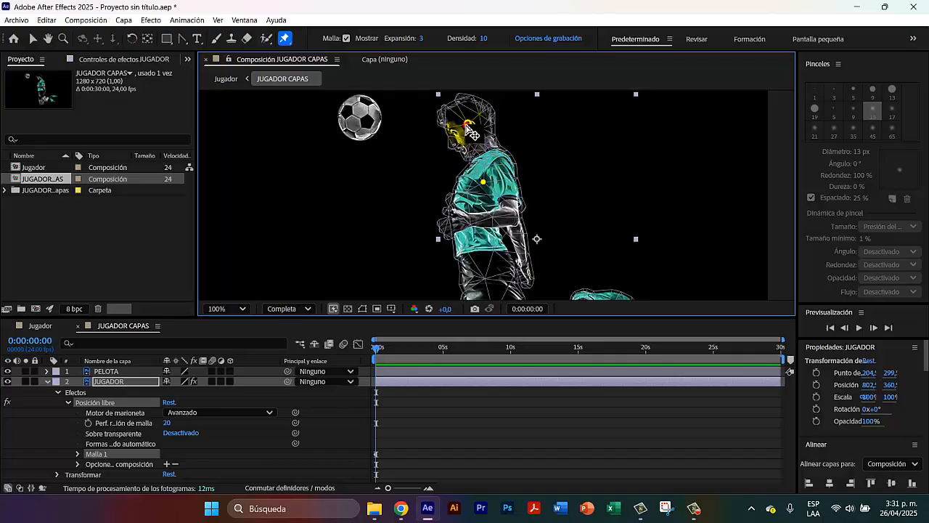
{"action": "mouse_move", "coordinate": [466, 125]}
{"action": "left_mouse_down"}
{"action": "mouse_move", "coordinate": [496, 128]}
{"action": "mouse_move", "coordinate": [513, 106]}
{"action": "mouse_move", "coordinate": [432, 113]}
{"action": "mouse_move", "coordinate": [392, 105]}
{"action": "mouse_move", "coordinate": [312, 144]}
{"action": "mouse_move", "coordinate": [445, 136]}
{"action": "mouse_move", "coordinate": [481, 116]}
{"action": "mouse_move", "coordinate": [462, 124]}
{"action": "left_mouse_up"}
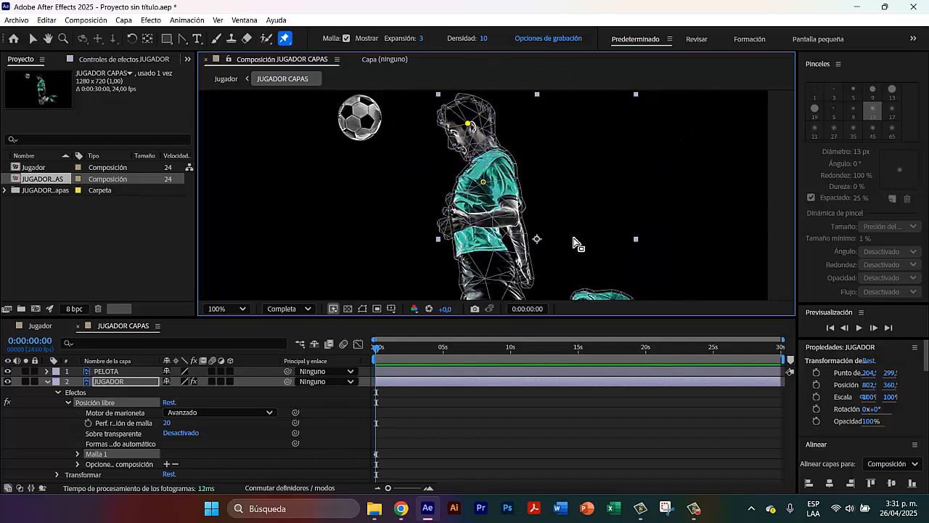
- Place puppet pins on the player's hip, on the raised leg's knee and on the lower front knee
{"action": "scroll", "coordinate": [512, 236], "scroll_direction": "down", "scroll_amount": 3}
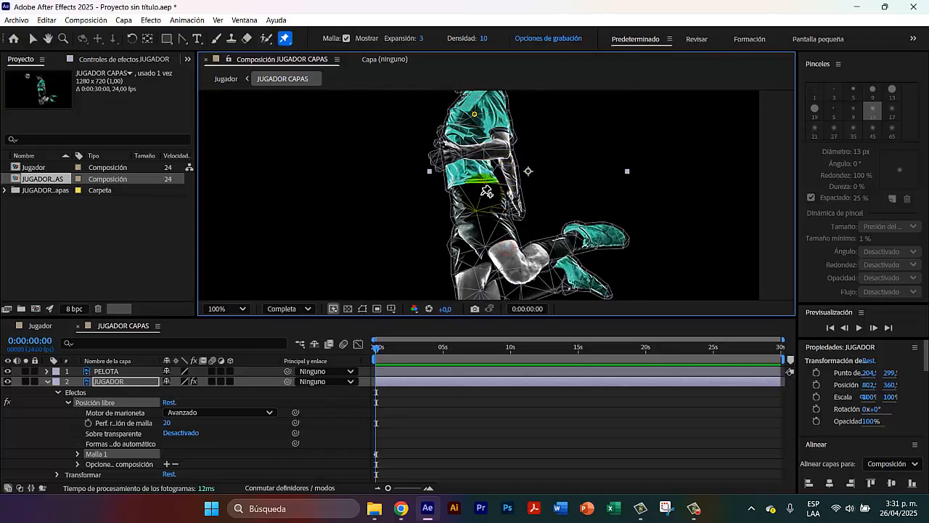
{"action": "left_click", "coordinate": [481, 201]}
{"action": "left_click_drag", "start_coordinate": [487, 256], "coordinate": [473, 189]}
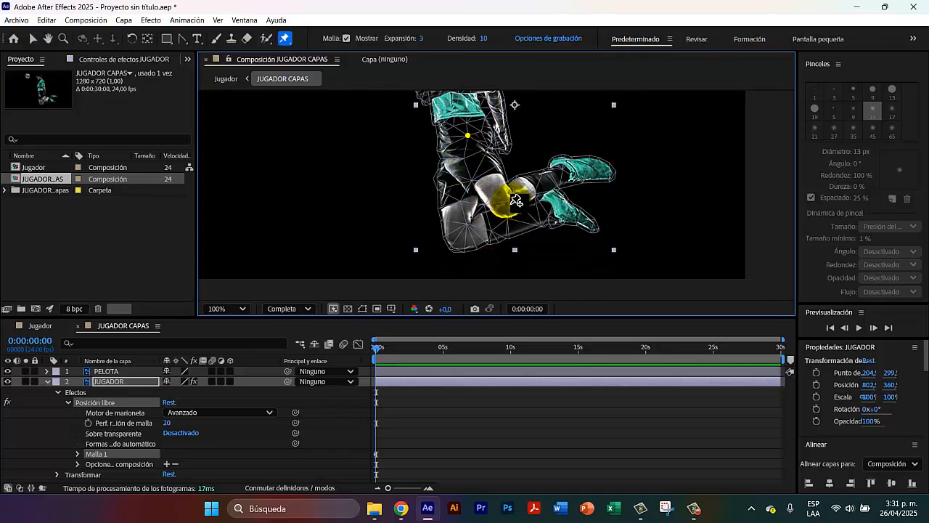
{"action": "left_click", "coordinate": [511, 203]}
{"action": "left_click", "coordinate": [456, 236]}
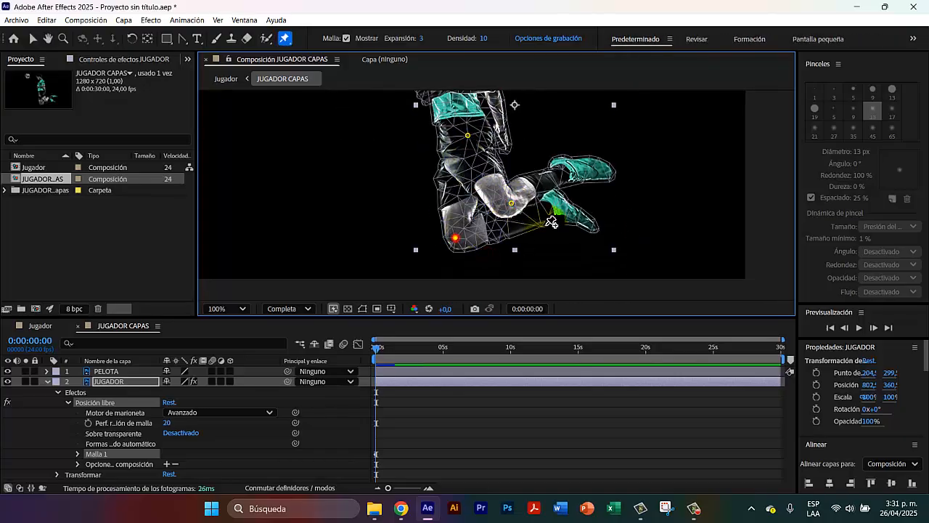
- Place a puppet pin on each of the player's shoes, with the upper one relocated to the middle of the shoe
{"action": "left_click", "coordinate": [578, 173]}
{"action": "left_click", "coordinate": [579, 217]}
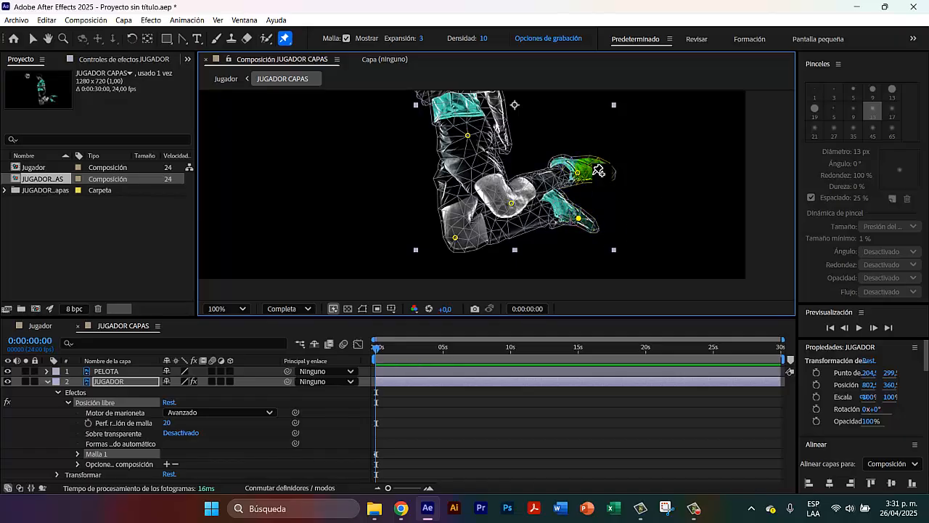
{"action": "mouse_move", "coordinate": [547, 142]}
{"action": "left_mouse_down"}
{"action": "mouse_move", "coordinate": [567, 204]}
{"action": "mouse_move", "coordinate": [550, 159]}
{"action": "left_mouse_up"}
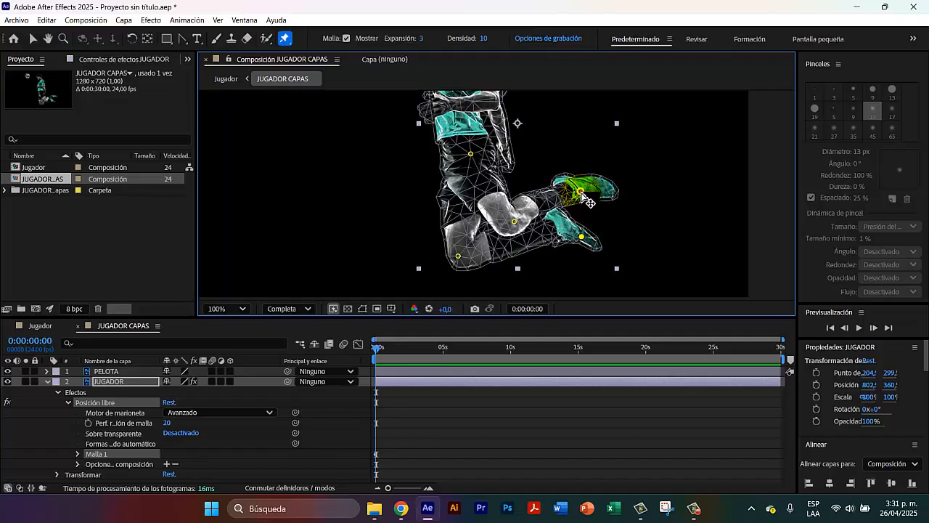
{"action": "left_click_drag", "start_coordinate": [581, 192], "coordinate": [601, 189]}
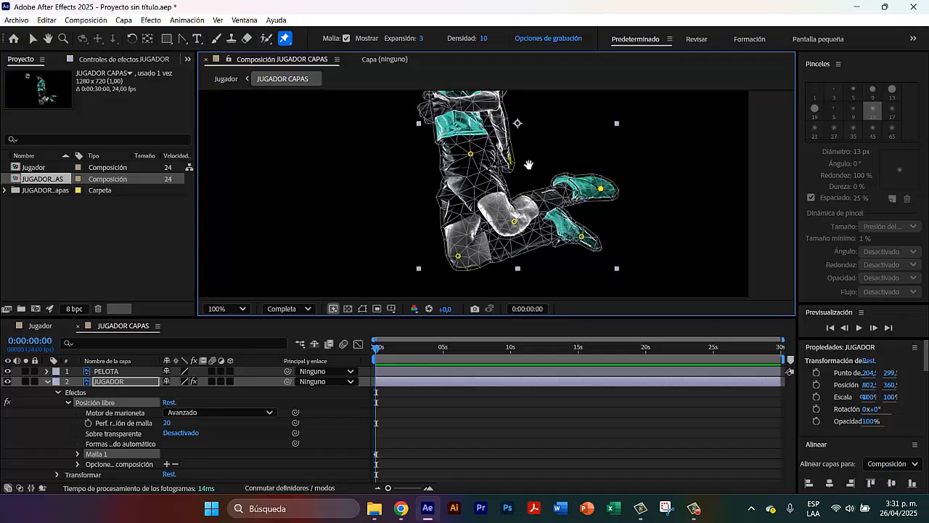
- Try tilting the player's head back with its pin and shifting the chest and hip pins slightly
{"action": "left_click_drag", "start_coordinate": [529, 162], "coordinate": [533, 236]}
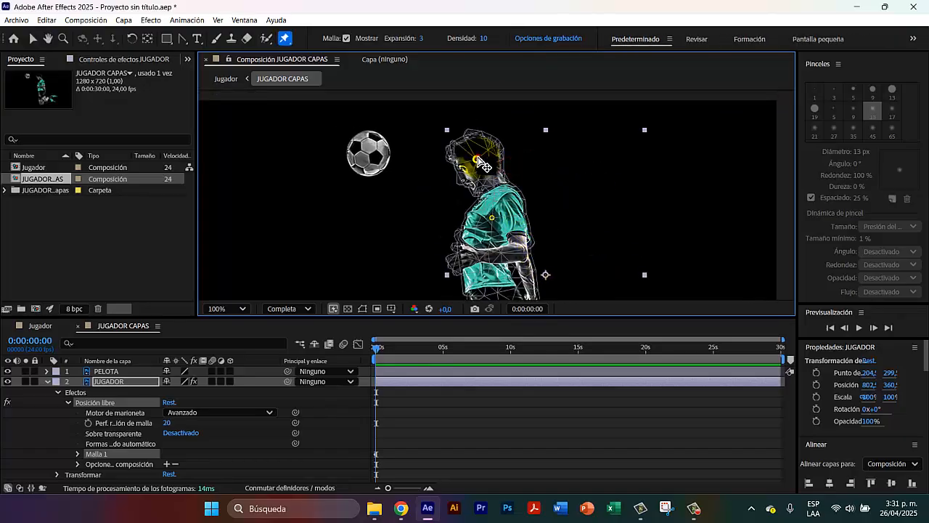
{"action": "left_click_drag", "start_coordinate": [480, 165], "coordinate": [506, 159]}
{"action": "mouse_move", "coordinate": [492, 218]}
{"action": "left_mouse_down"}
{"action": "mouse_move", "coordinate": [484, 220]}
{"action": "mouse_move", "coordinate": [497, 221]}
{"action": "left_mouse_up"}
{"action": "key", "text": "space"}
{"action": "left_click_drag", "start_coordinate": [506, 253], "coordinate": [468, 232]}
- Try raising both feet with their pins and shifting the knee pin to pose the player's legs
{"action": "left_click", "coordinate": [600, 255]}
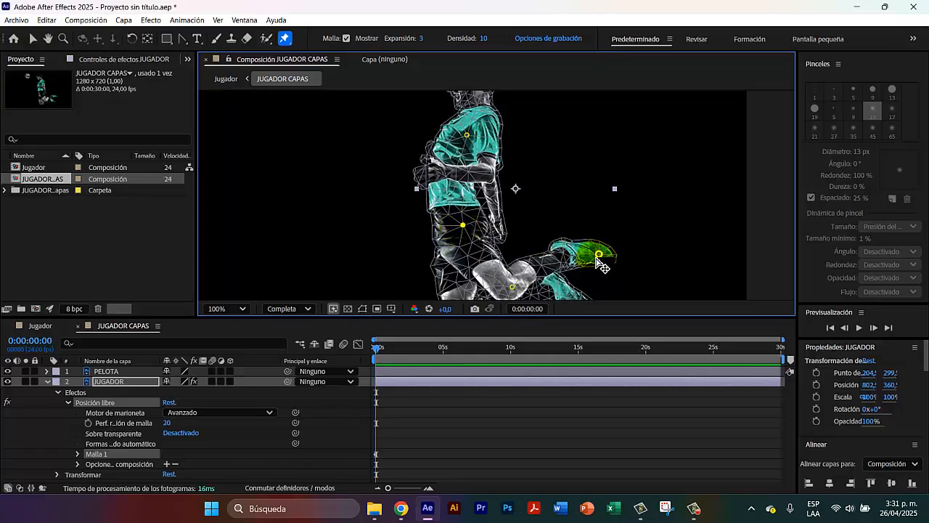
{"action": "left_click_drag", "start_coordinate": [600, 255], "coordinate": [539, 173]}
{"action": "key", "text": "space"}
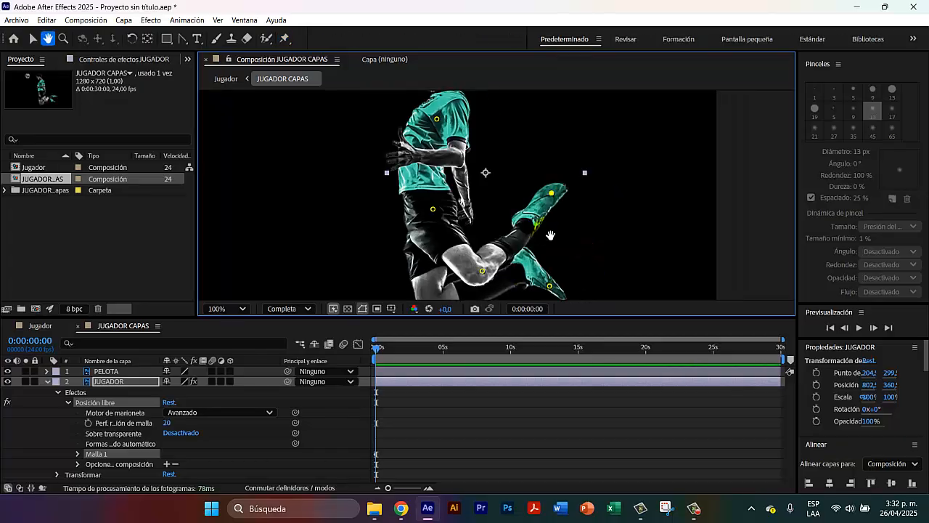
{"action": "left_click_drag", "start_coordinate": [537, 236], "coordinate": [570, 192]}
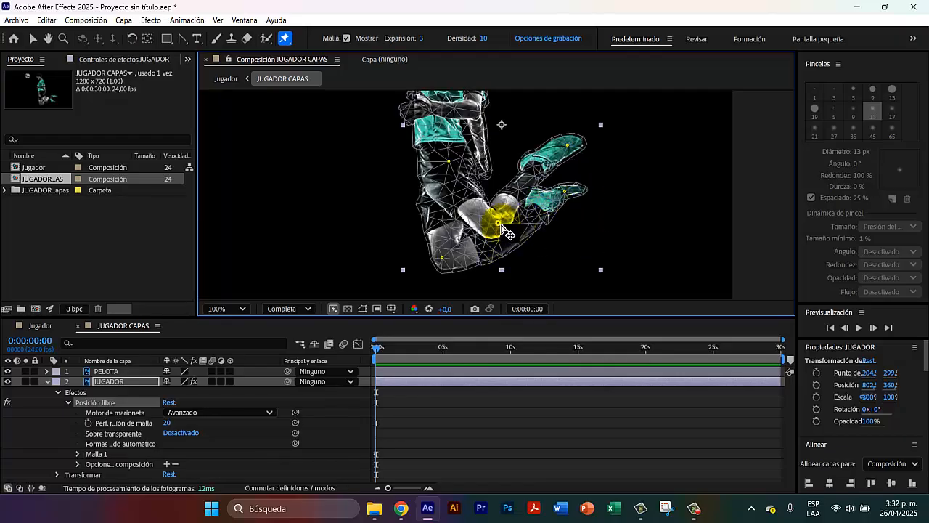
{"action": "left_click_drag", "start_coordinate": [498, 223], "coordinate": [486, 214]}
- Try moving the head pin once more, and undo the test pose of the whole player
{"action": "key", "text": "space"}
{"action": "left_click_drag", "start_coordinate": [497, 154], "coordinate": [525, 211]}
{"action": "left_click_drag", "start_coordinate": [531, 132], "coordinate": [543, 178]}
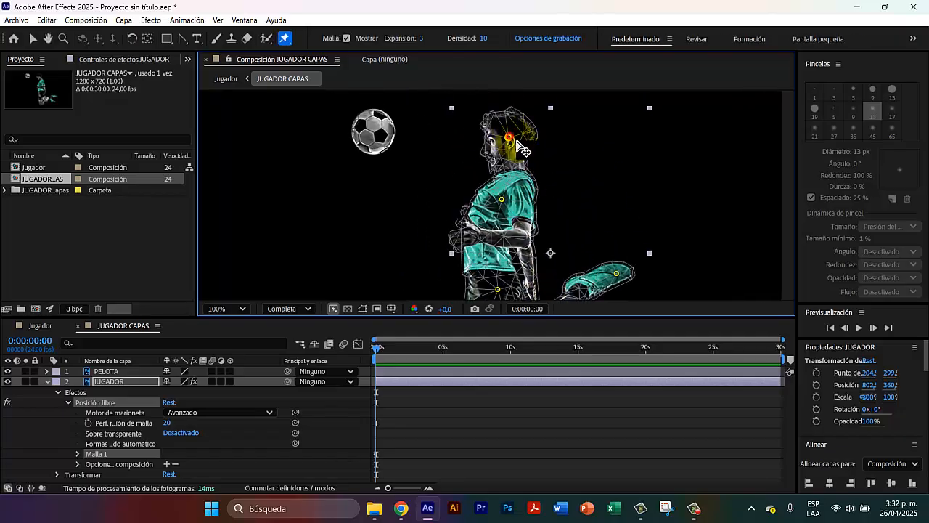
{"action": "left_click_drag", "start_coordinate": [517, 144], "coordinate": [531, 151]}
{"action": "key", "text": "space"}
{"action": "mouse_move", "coordinate": [567, 232]}
{"action": "left_mouse_down"}
{"action": "mouse_move", "coordinate": [555, 146]}
{"action": "mouse_move", "coordinate": [574, 231]}
{"action": "left_mouse_up"}
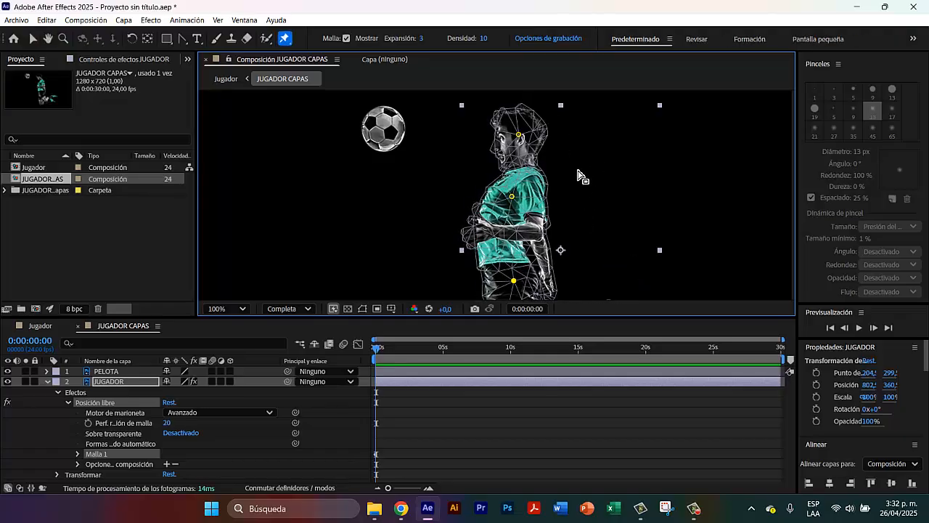
{"action": "scroll", "coordinate": [559, 242], "scroll_direction": "down", "scroll_amount": 3}
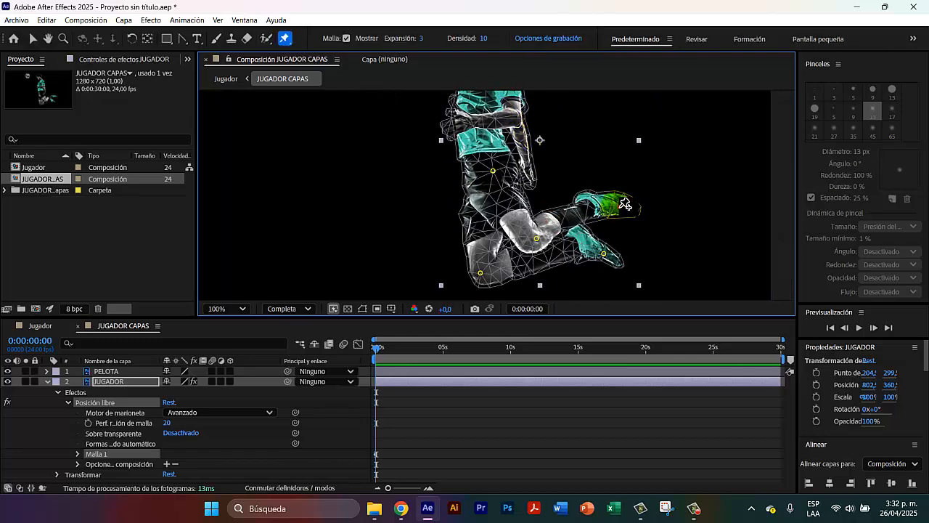
- Place starch pins around the head at the face, crown, back and neck, and tilt the head back with its position pin
{"action": "scroll", "coordinate": [625, 205], "scroll_direction": "up", "scroll_amount": 3}
{"action": "left_click", "coordinate": [285, 39]}
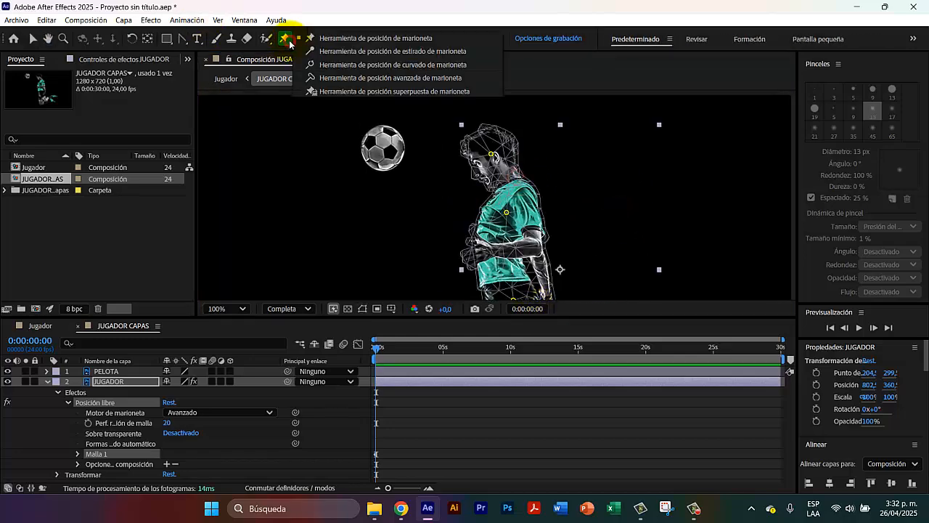
{"action": "left_click", "coordinate": [323, 50]}
{"action": "left_click", "coordinate": [473, 174]}
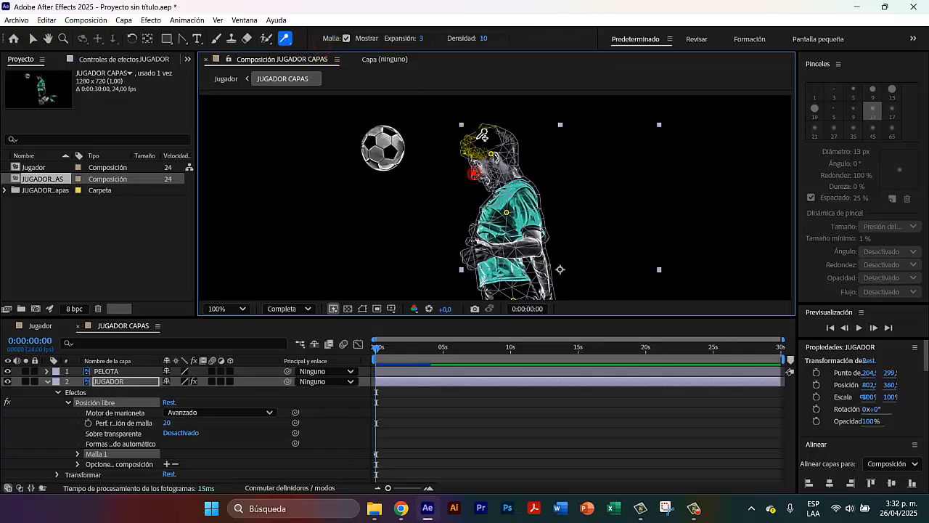
{"action": "left_click", "coordinate": [507, 180]}
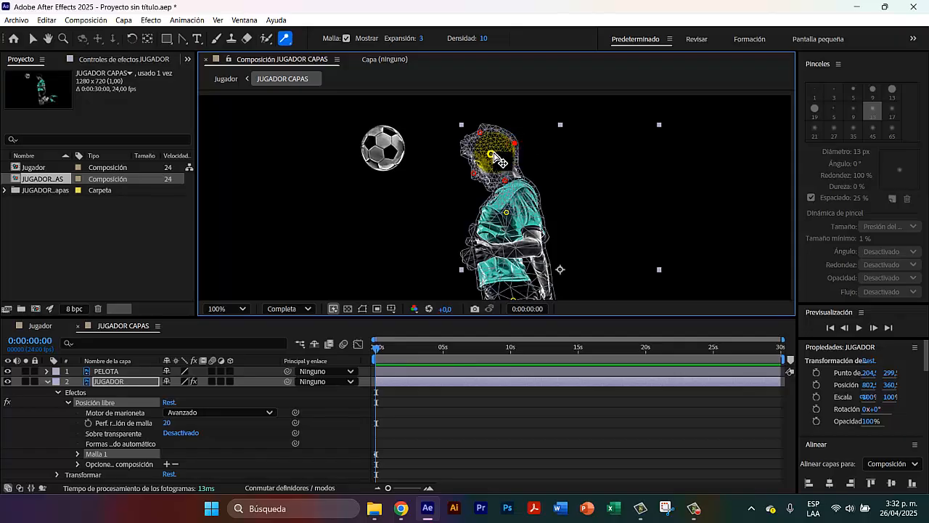
{"action": "left_click_drag", "start_coordinate": [494, 155], "coordinate": [508, 155]}
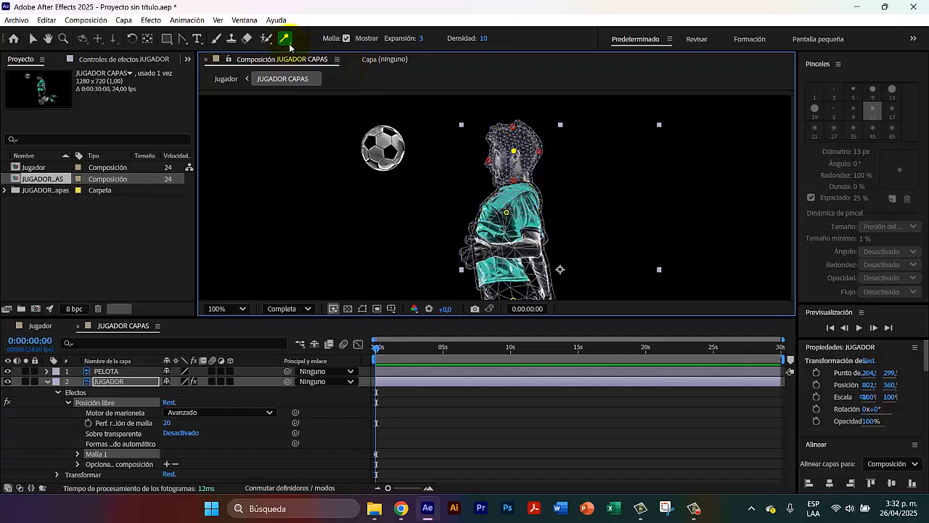
- Place a bend pin on the player's chest in place of the position pin and test rotating it slightly
{"action": "left_click_drag", "start_coordinate": [285, 39], "coordinate": [349, 70]}
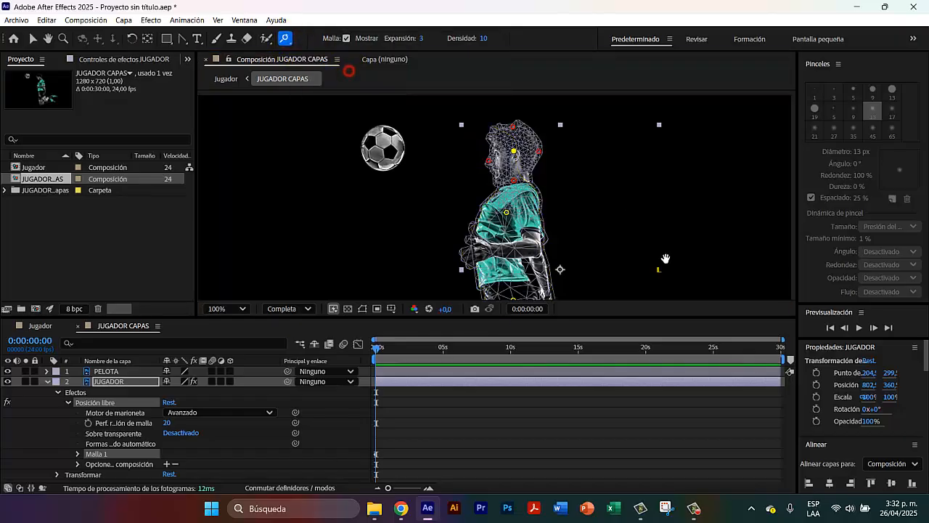
{"action": "left_click_drag", "start_coordinate": [666, 258], "coordinate": [639, 182]}
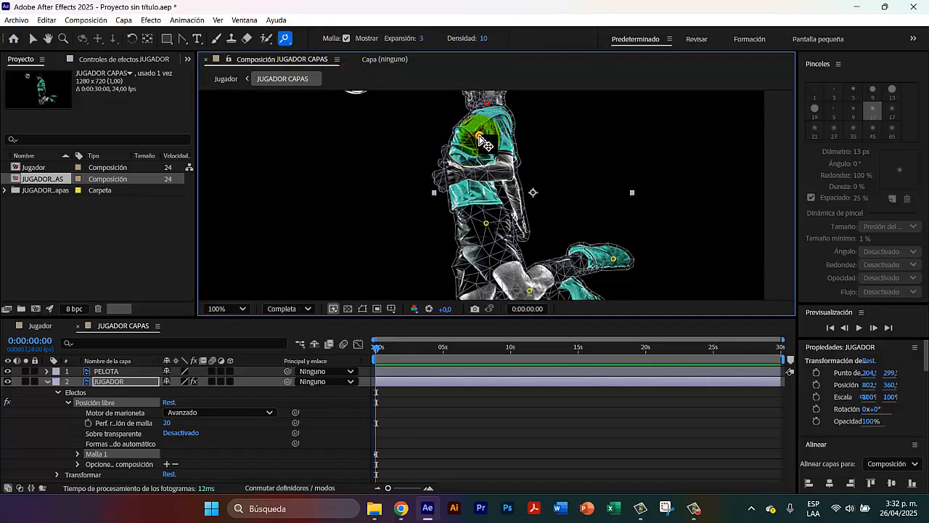
{"action": "left_click_drag", "start_coordinate": [491, 143], "coordinate": [483, 135]}
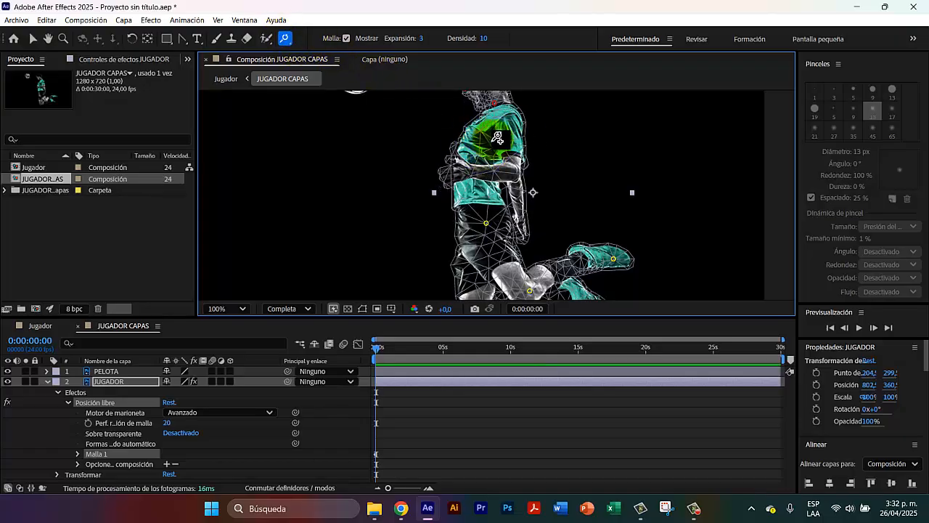
{"action": "left_click", "coordinate": [496, 137]}
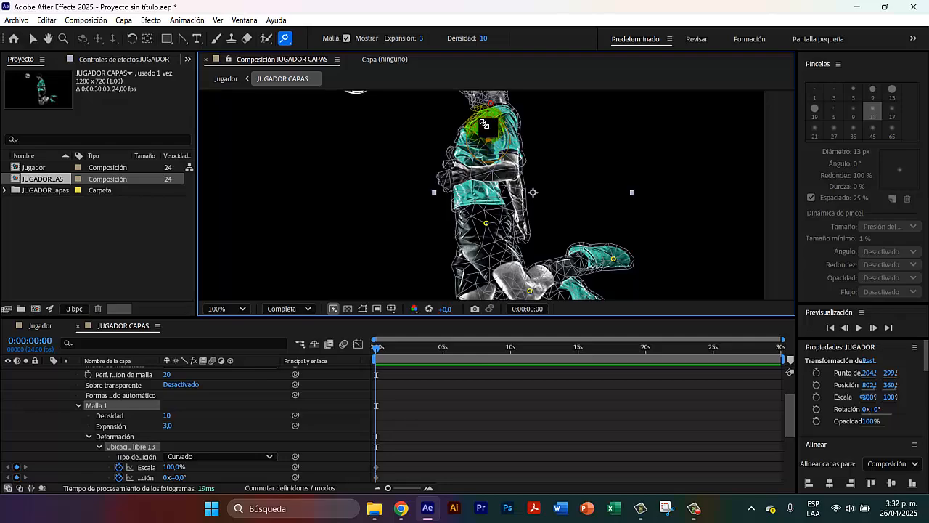
{"action": "mouse_move", "coordinate": [489, 122]}
{"action": "left_mouse_down"}
{"action": "mouse_move", "coordinate": [490, 132]}
{"action": "mouse_move", "coordinate": [475, 120]}
{"action": "mouse_move", "coordinate": [494, 144]}
{"action": "mouse_move", "coordinate": [485, 145]}
{"action": "mouse_move", "coordinate": [505, 132]}
{"action": "mouse_move", "coordinate": [499, 124]}
{"action": "left_mouse_up"}
{"action": "key", "text": "ctrl+z"}
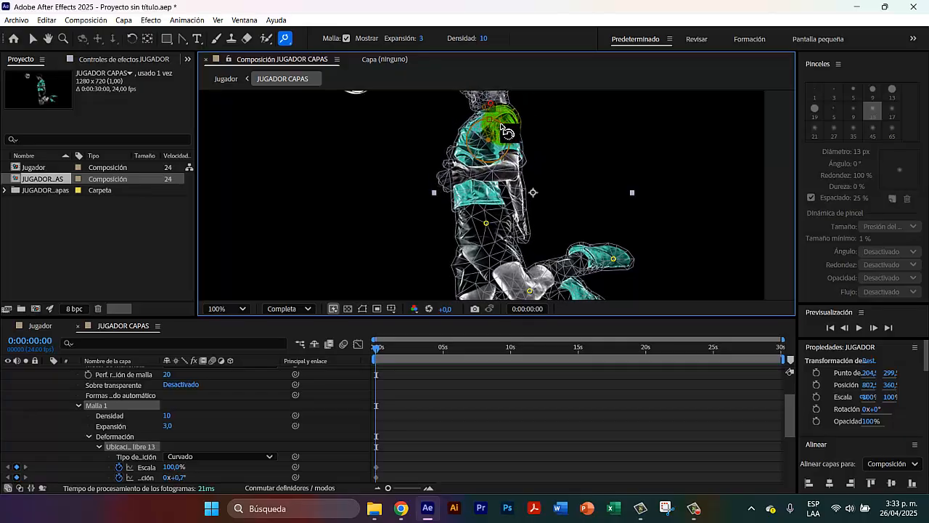
- Try an advanced puppet pin on the player's thigh, test its deformation handle, and undo it
{"action": "left_click_drag", "start_coordinate": [287, 44], "coordinate": [341, 64]}
{"action": "key", "text": "space"}
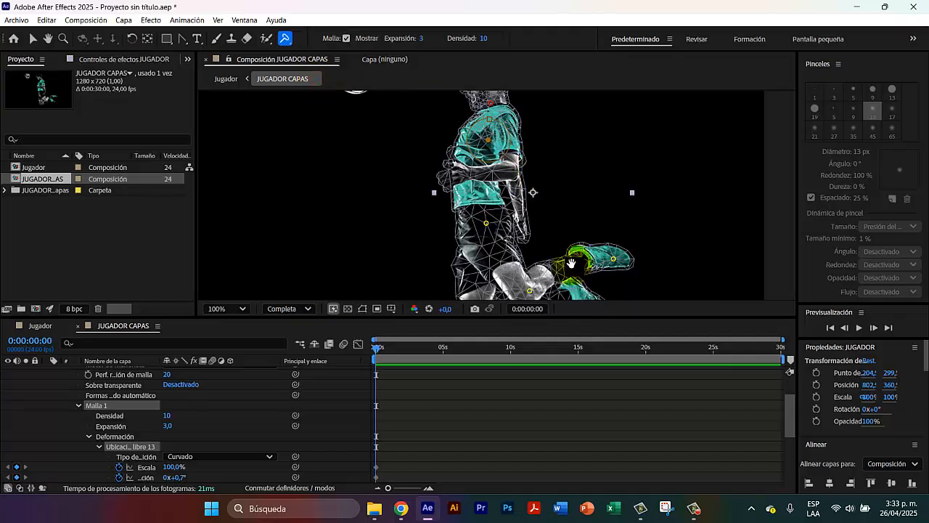
{"action": "left_click_drag", "start_coordinate": [572, 265], "coordinate": [557, 194]}
{"action": "left_click", "coordinate": [466, 186]}
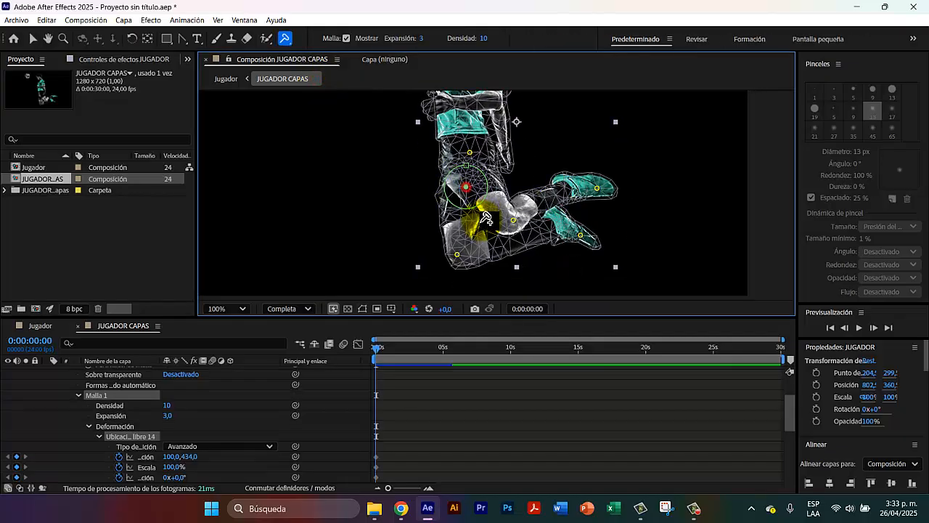
{"action": "left_click_drag", "start_coordinate": [466, 166], "coordinate": [544, 285]}
{"action": "key", "text": "ctrl+z"}
{"action": "key", "text": "ctrl+z"}
{"action": "key", "text": "ctrl+z"}
{"action": "key", "text": "ctrl+z"}
{"action": "key", "text": "space"}
{"action": "left_click_drag", "start_coordinate": [518, 175], "coordinate": [514, 221]}
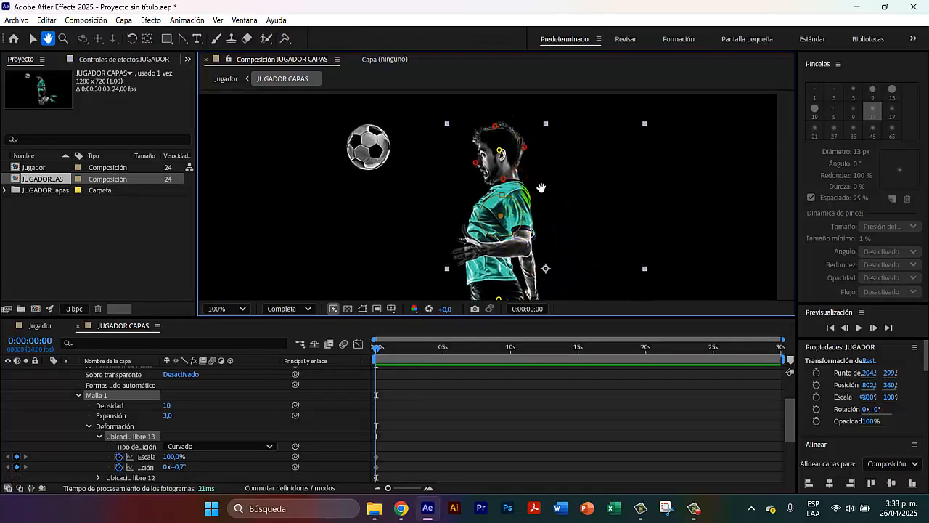
{"action": "left_click_drag", "start_coordinate": [525, 260], "coordinate": [480, 149]}
{"action": "left_click_drag", "start_coordinate": [496, 201], "coordinate": [487, 182]}
{"action": "left_click_drag", "start_coordinate": [479, 129], "coordinate": [517, 240]}
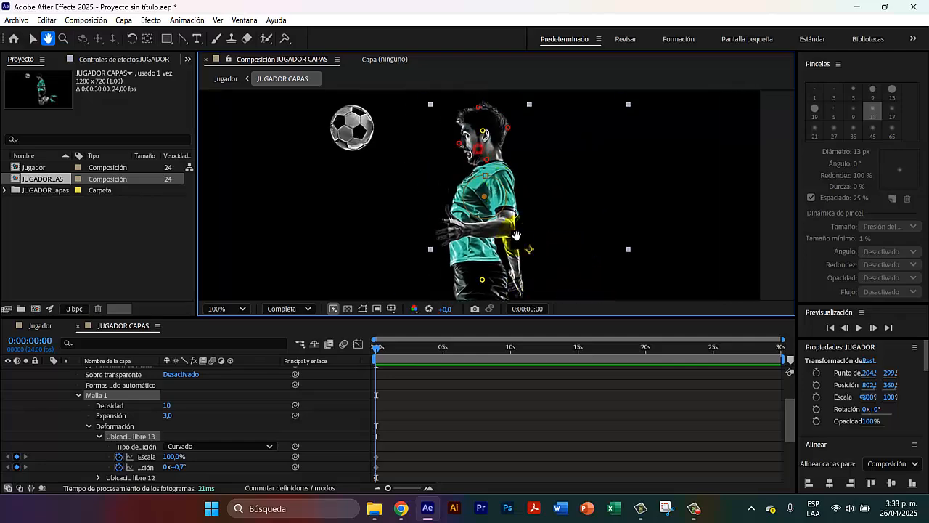
{"action": "left_click_drag", "start_coordinate": [504, 191], "coordinate": [507, 207]}
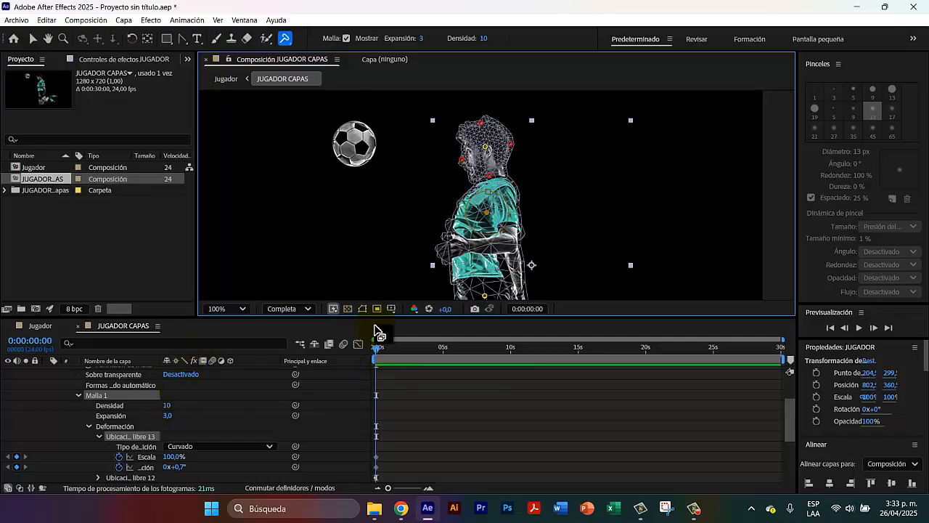
- Review the puppet mesh's properties and first keyframes in the timeline, and move the current time to 0:00:04:01
{"action": "left_click_drag", "start_coordinate": [376, 316], "coordinate": [376, 281]}
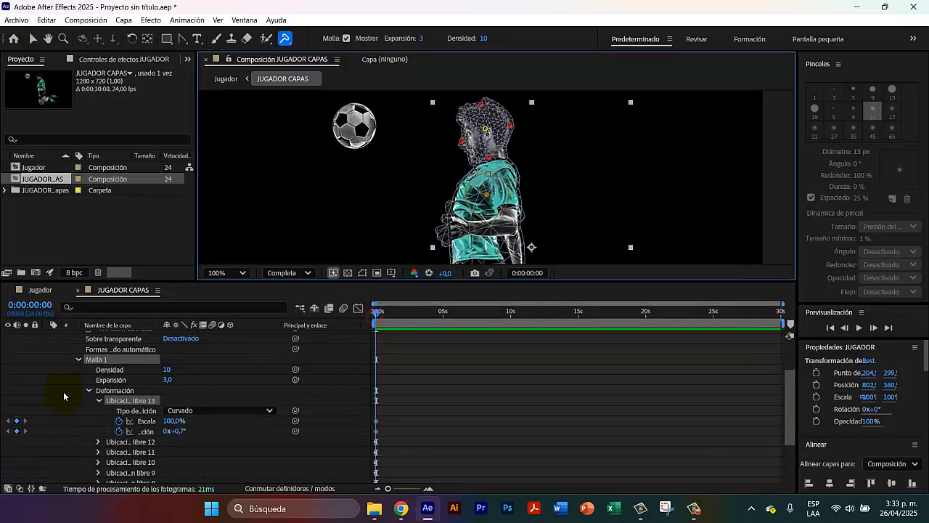
{"action": "scroll", "coordinate": [54, 378], "scroll_direction": "up", "scroll_amount": 3}
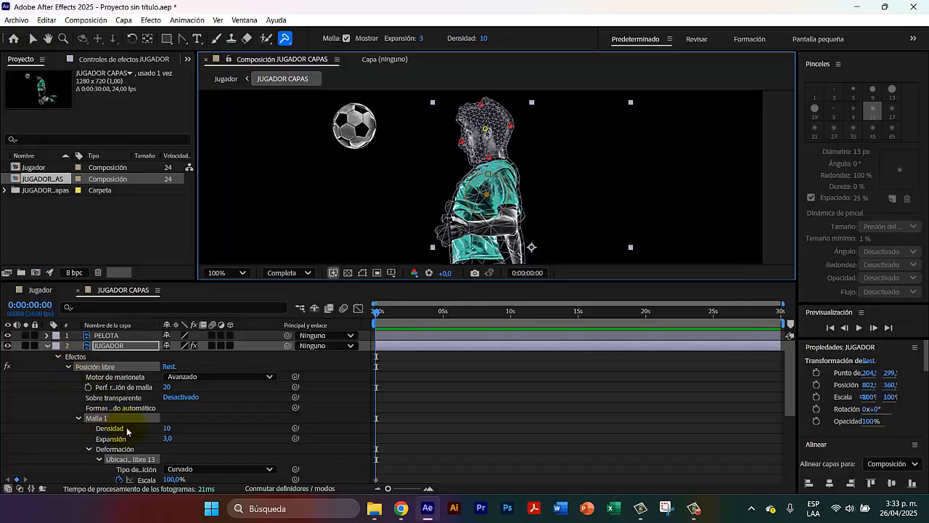
{"action": "scroll", "coordinate": [128, 471], "scroll_direction": "down", "scroll_amount": 2}
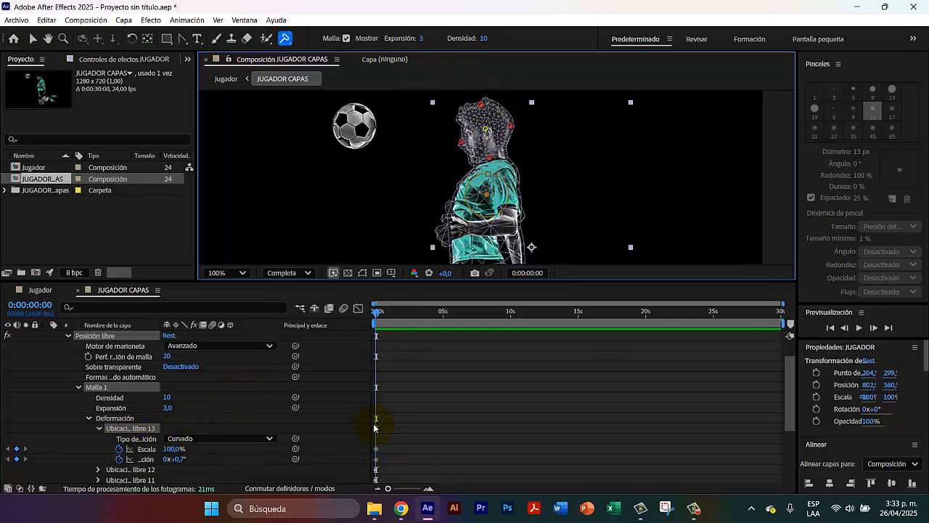
{"action": "left_click_drag", "start_coordinate": [378, 315], "coordinate": [431, 317]}
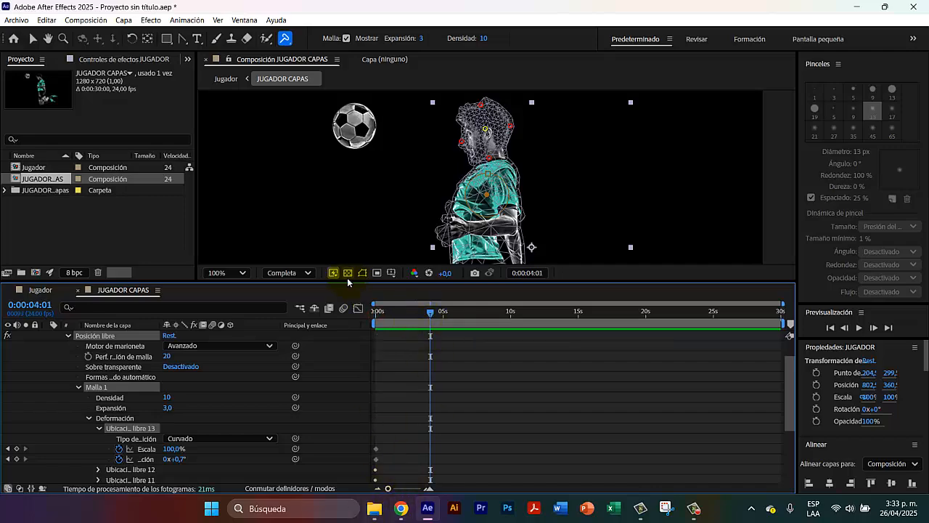
- Enlarge the composition viewer and set its magnification to fit up to 100%, showing the whole player
{"action": "left_click_drag", "start_coordinate": [348, 280], "coordinate": [367, 403]}
{"action": "left_click", "coordinate": [239, 396]}
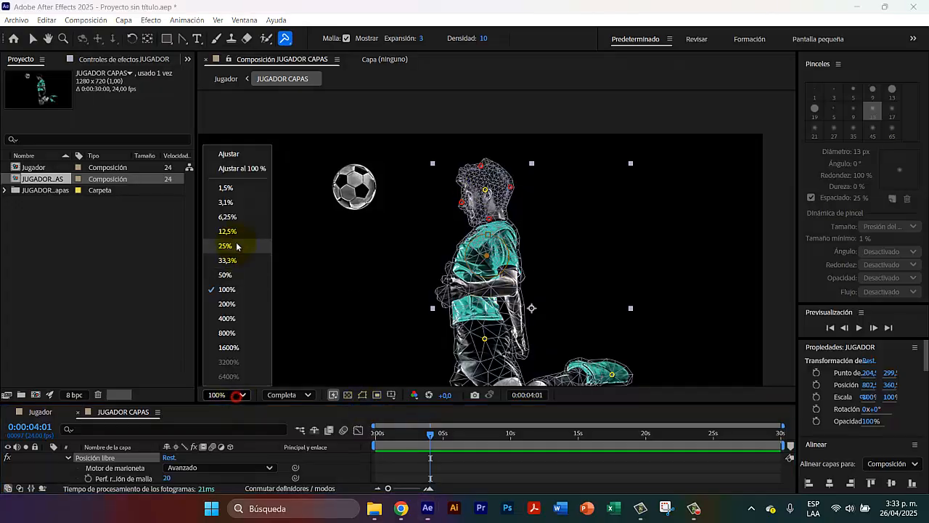
{"action": "left_click", "coordinate": [245, 259]}
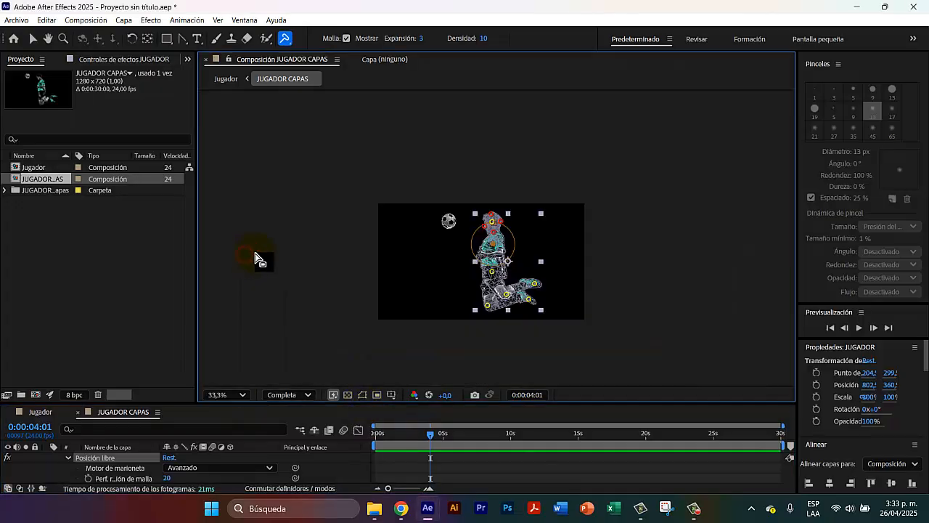
{"action": "left_click", "coordinate": [246, 396]}
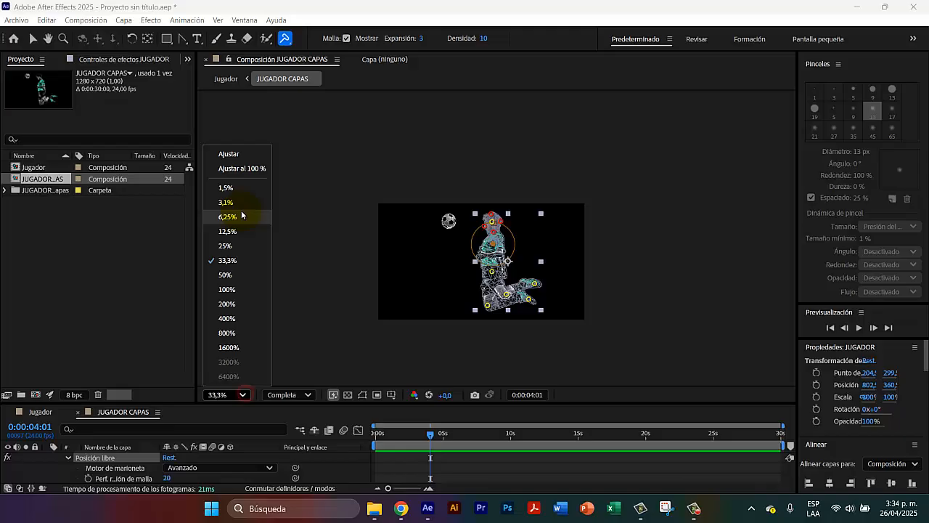
{"action": "left_click", "coordinate": [237, 168]}
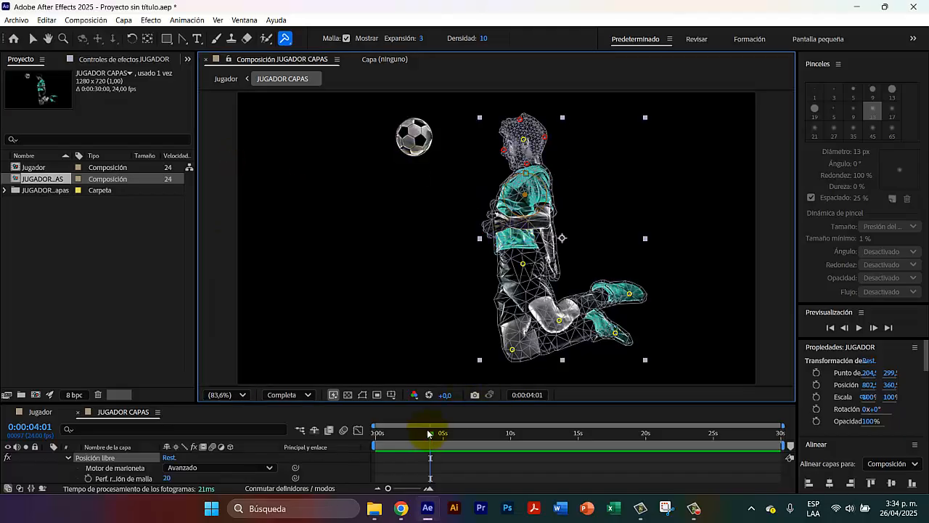
- At 0:00:03:16, shift the player's head pin slightly backward and scale the chest bend pin to 116,7%
{"action": "left_click_drag", "start_coordinate": [430, 440], "coordinate": [301, 436]}
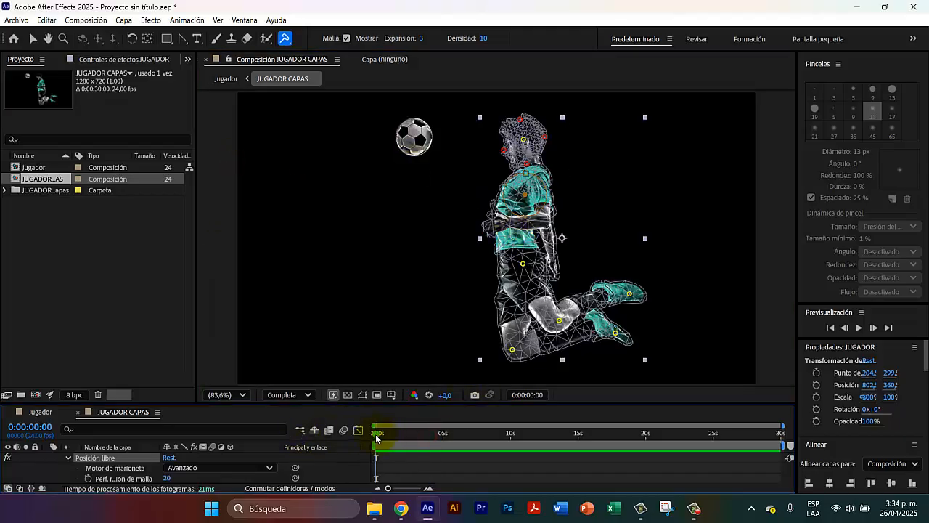
{"action": "left_click_drag", "start_coordinate": [376, 436], "coordinate": [425, 450]}
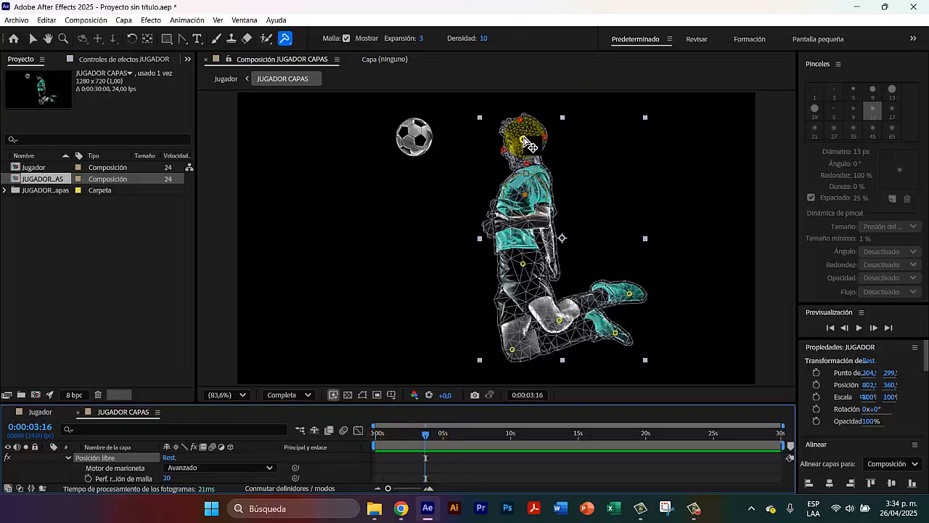
{"action": "left_click_drag", "start_coordinate": [529, 143], "coordinate": [541, 141]}
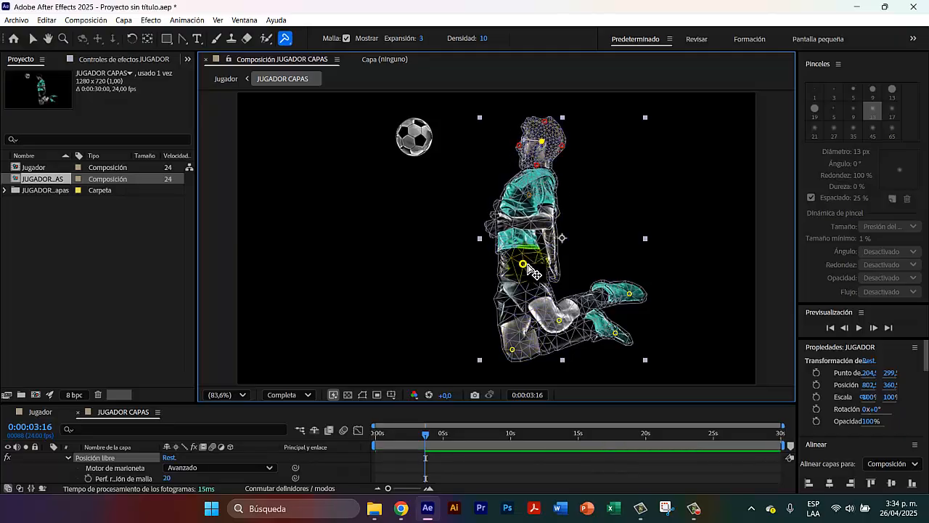
{"action": "left_click", "coordinate": [530, 194]}
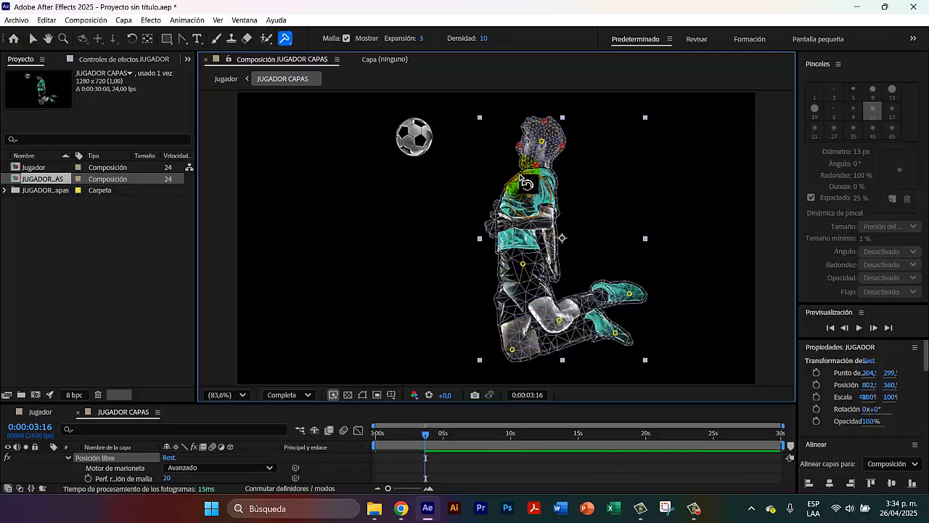
{"action": "left_click_drag", "start_coordinate": [528, 174], "coordinate": [504, 158]}
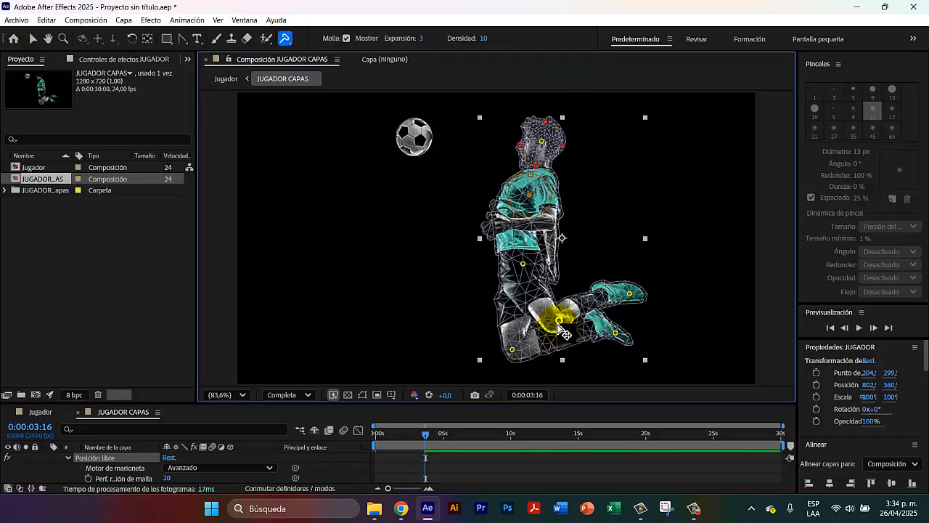
- Pose the legs at 0:00:03:16 by raising the rear knee and both foot pins, pulling the front knee pin inward and nudging the hip pin
{"action": "left_click_drag", "start_coordinate": [553, 329], "coordinate": [560, 307]}
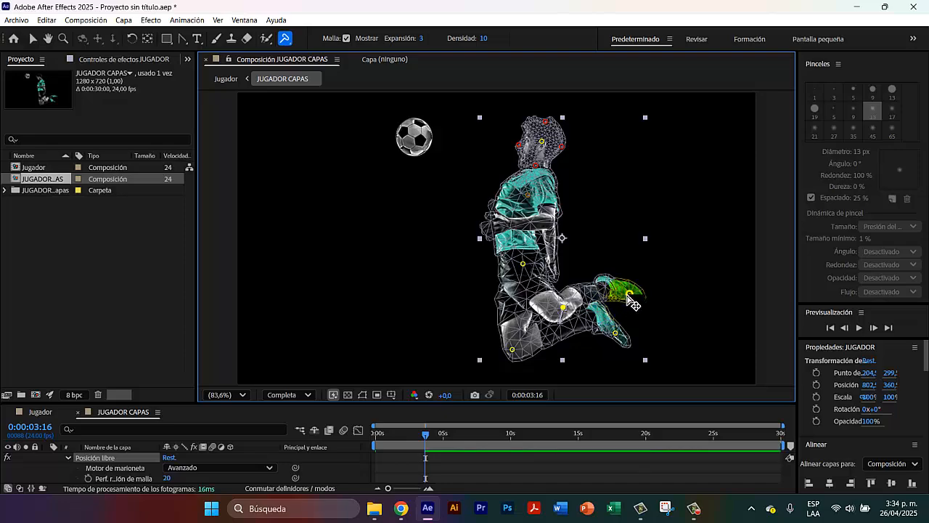
{"action": "left_click_drag", "start_coordinate": [628, 294], "coordinate": [609, 267]}
{"action": "left_click_drag", "start_coordinate": [615, 333], "coordinate": [570, 304]}
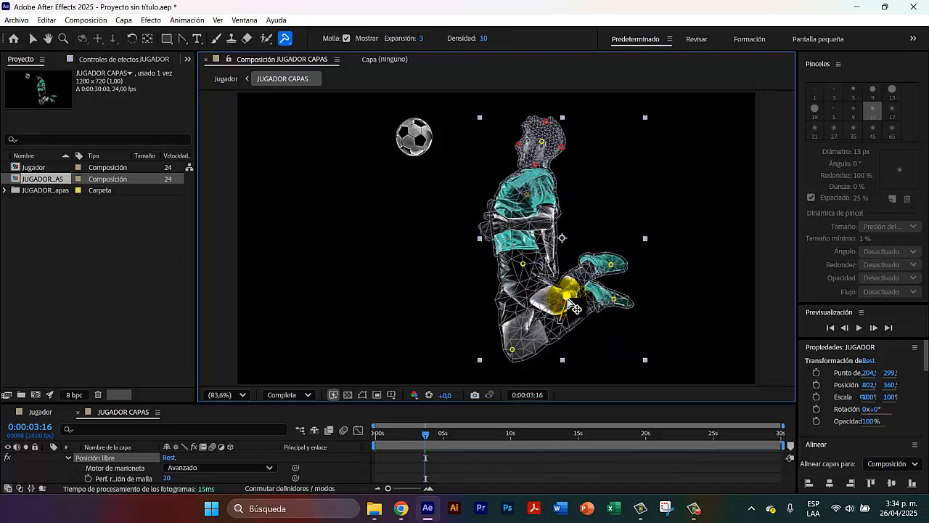
{"action": "left_click", "coordinate": [526, 350]}
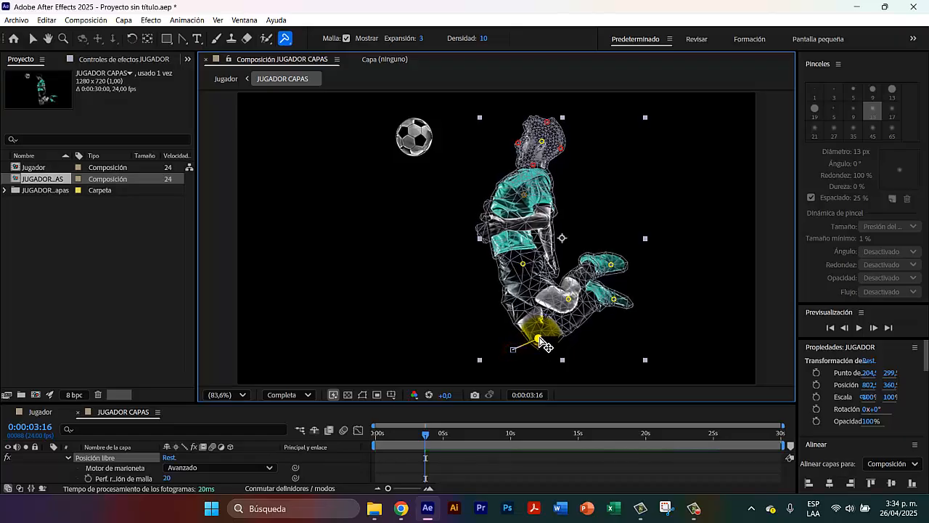
{"action": "left_click_drag", "start_coordinate": [540, 340], "coordinate": [533, 344]}
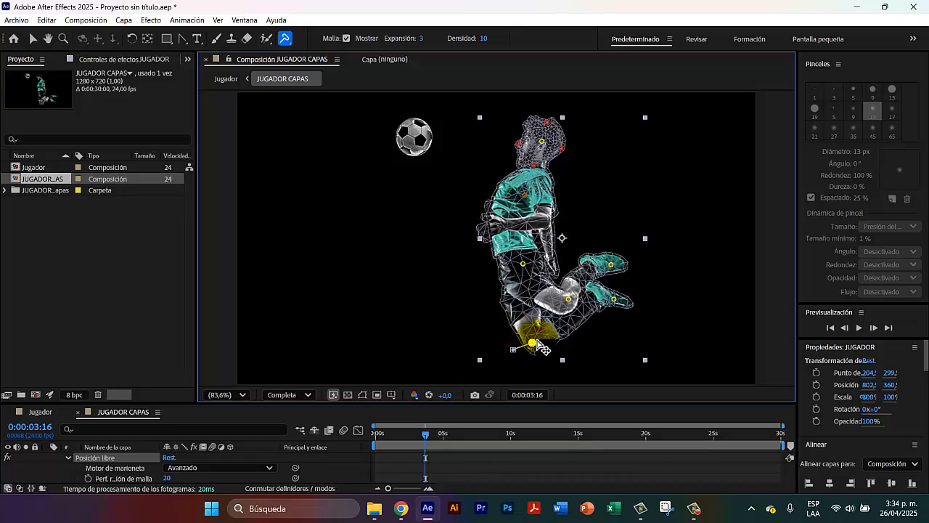
{"action": "left_click_drag", "start_coordinate": [566, 305], "coordinate": [565, 307]}
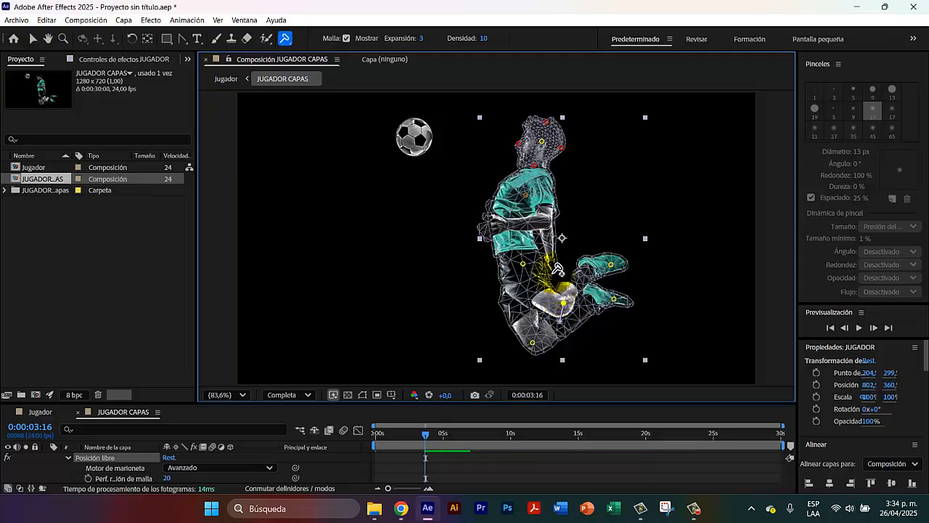
{"action": "left_click_drag", "start_coordinate": [529, 272], "coordinate": [528, 270]}
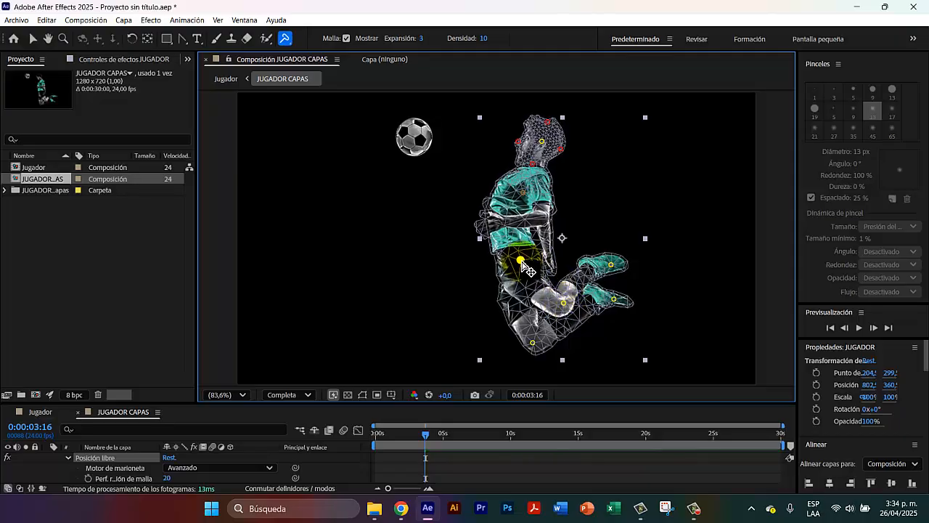
- Preview the new body and leg movement from the first frame
{"action": "left_click_drag", "start_coordinate": [425, 435], "coordinate": [436, 452]}
{"action": "key", "text": "space"}
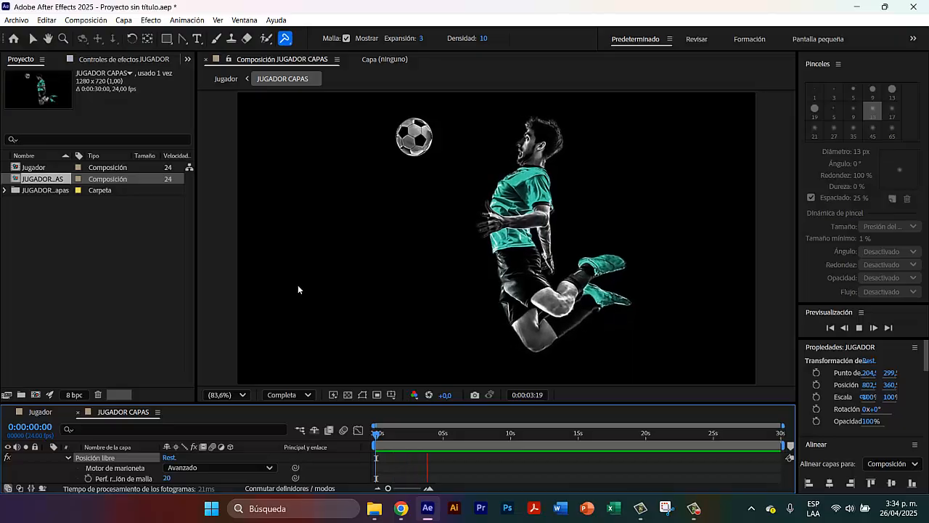
{"action": "key", "text": "space"}
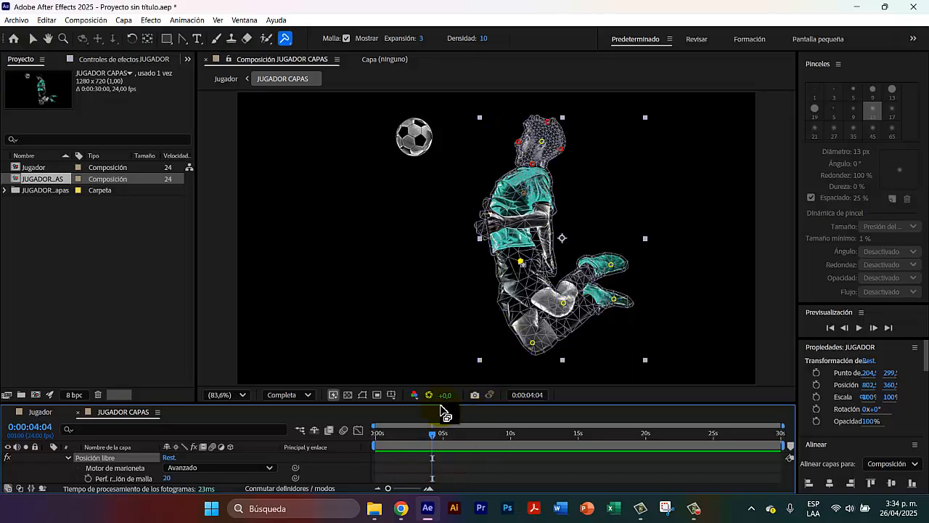
- Enlarge the timeline and reveal only the keyframed puppet pin properties of the JUGADOR layer
{"action": "left_click_drag", "start_coordinate": [442, 404], "coordinate": [453, 230]}
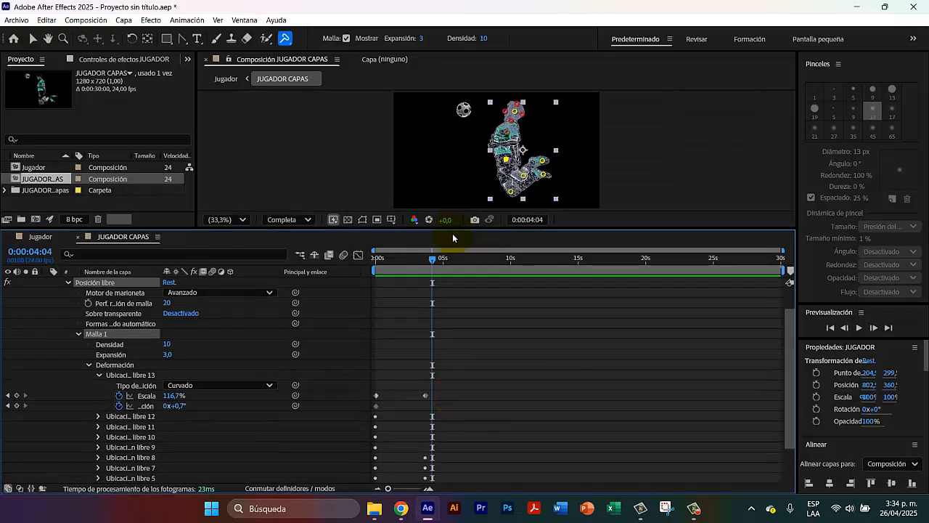
{"action": "scroll", "coordinate": [443, 400], "scroll_direction": "down", "scroll_amount": 1}
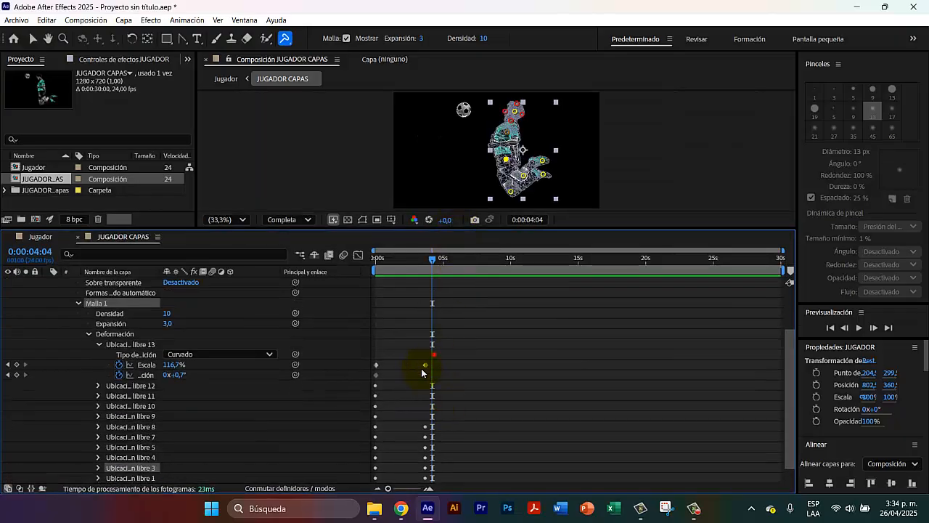
{"action": "left_click_drag", "start_coordinate": [434, 354], "coordinate": [412, 402]}
{"action": "left_click", "coordinate": [477, 425]}
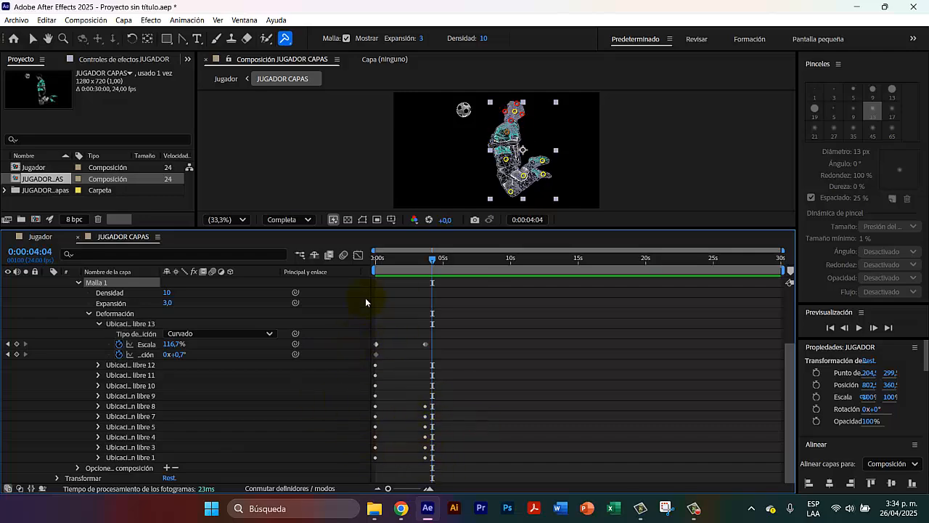
{"action": "scroll", "coordinate": [75, 285], "scroll_direction": "up", "scroll_amount": 3}
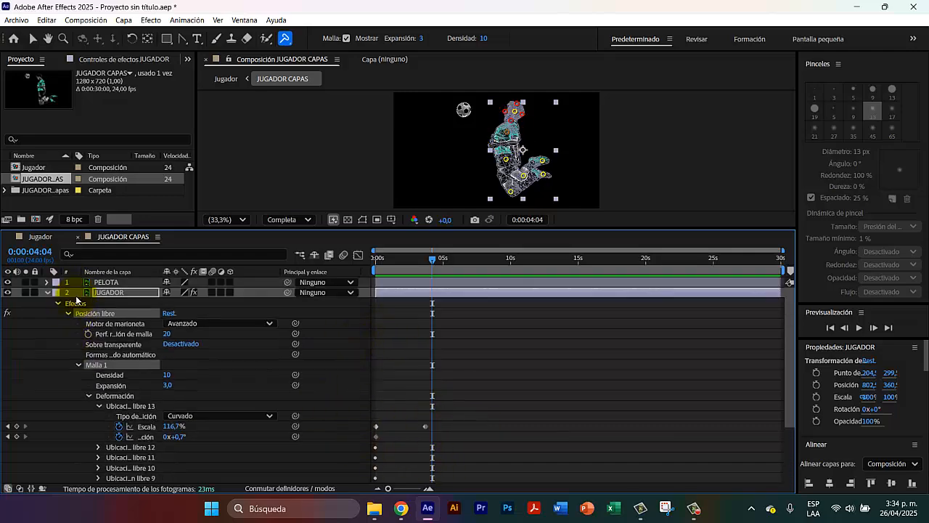
{"action": "left_click", "coordinate": [59, 303]}
{"action": "left_click", "coordinate": [134, 298]}
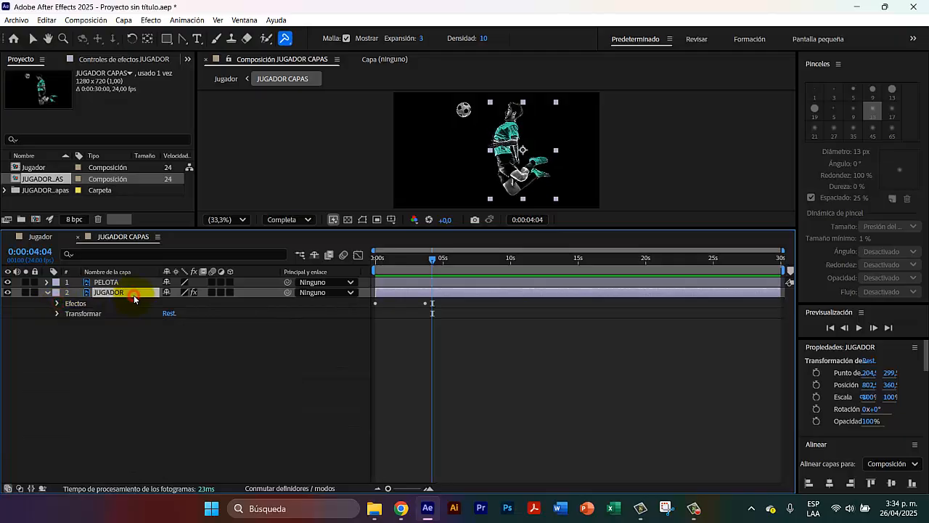
{"action": "key", "text": "u"}
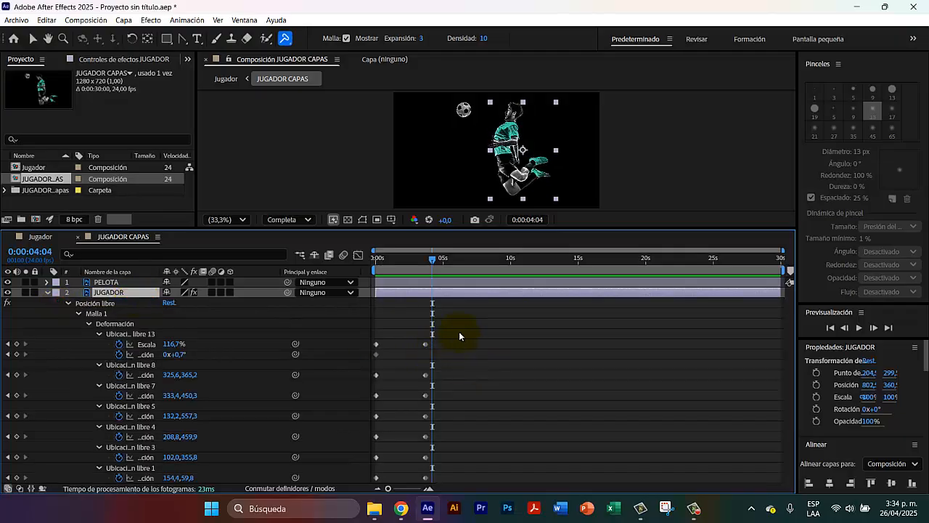
- Select all the keyframes at 0:00:03:16 and move them earlier, to about 2 seconds
{"action": "left_click_drag", "start_coordinate": [459, 331], "coordinate": [414, 484]}
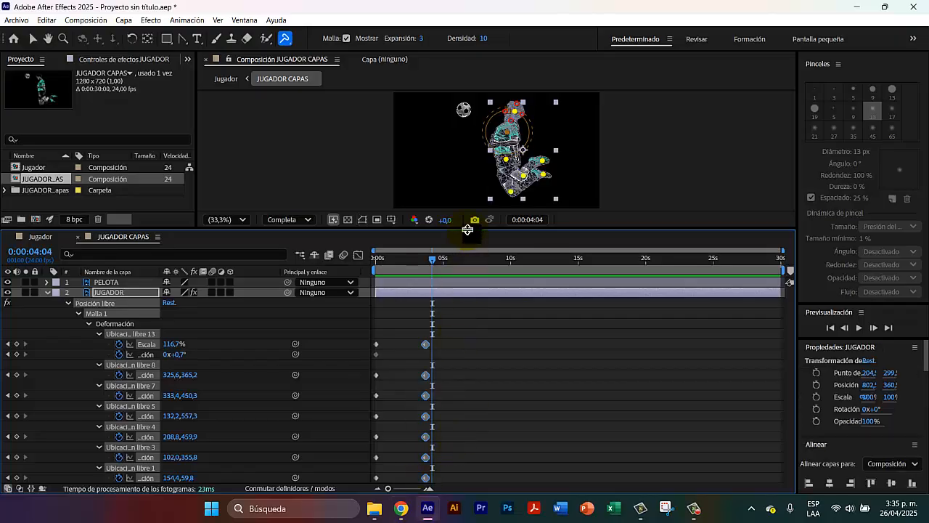
{"action": "left_click_drag", "start_coordinate": [468, 229], "coordinate": [467, 161]}
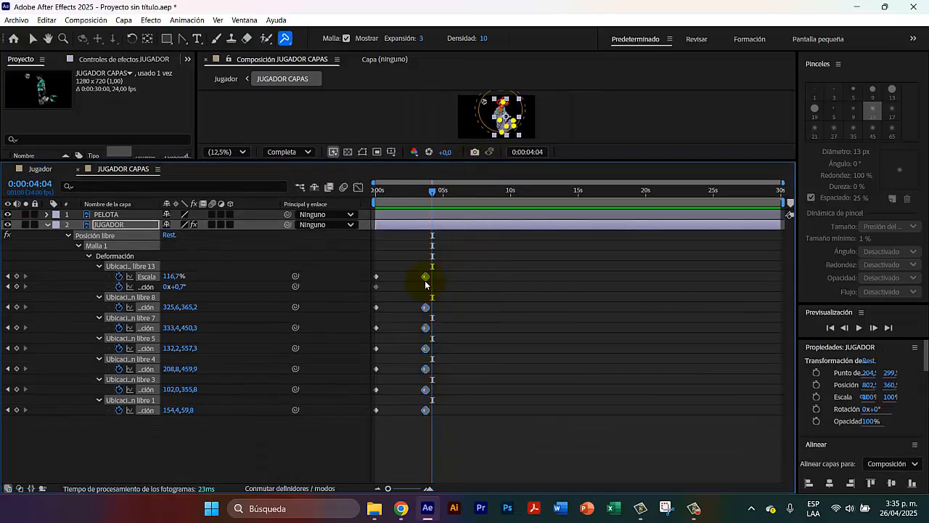
{"action": "left_click_drag", "start_coordinate": [425, 277], "coordinate": [403, 278]}
- Return to the first frame, enlarge the composition viewer and preview the faster movement
{"action": "left_click_drag", "start_coordinate": [431, 191], "coordinate": [254, 187]}
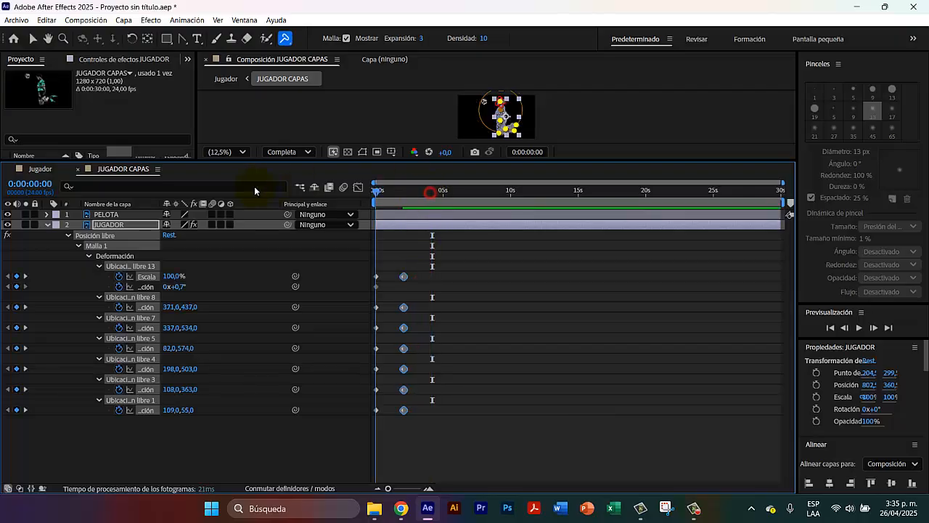
{"action": "left_click_drag", "start_coordinate": [365, 159], "coordinate": [385, 373]}
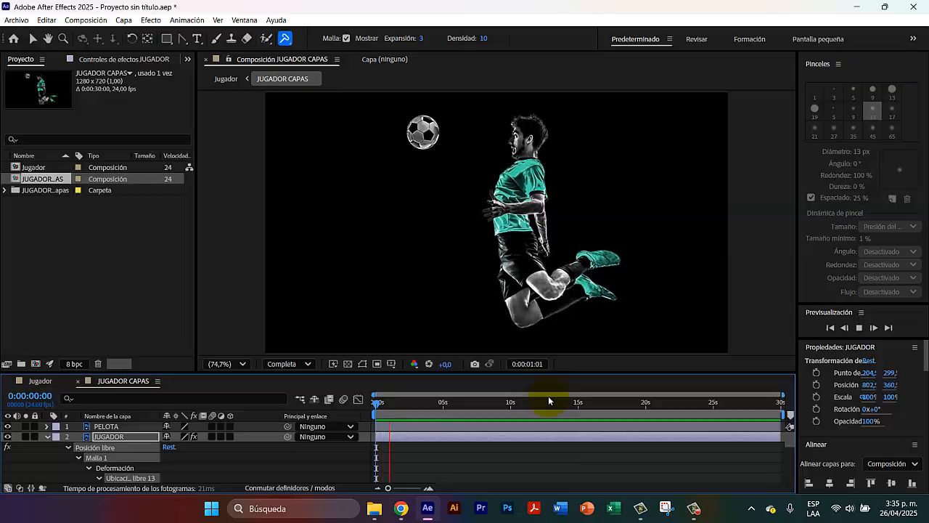
{"action": "key", "text": "space"}
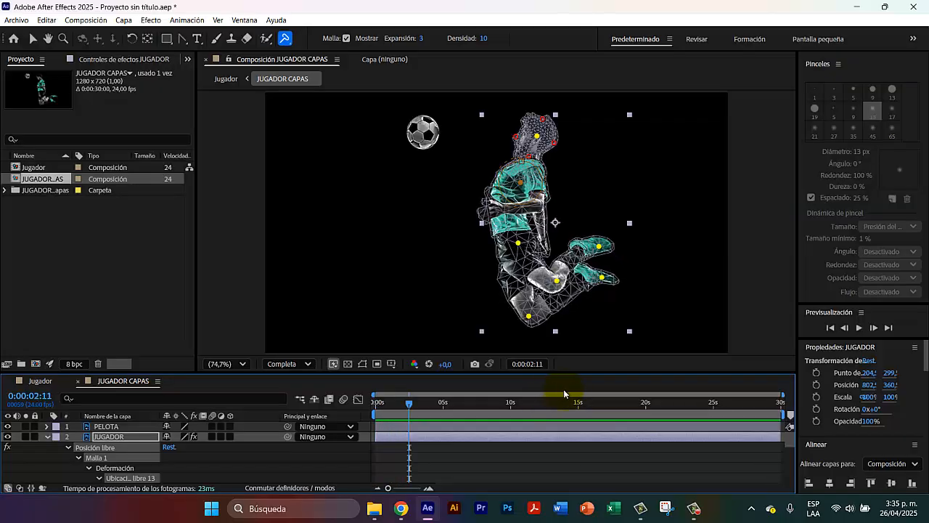
- Copy all the pin keyframes at the first frame and paste them at 0:00:04:13 to bring back the starting pose
{"action": "mouse_move", "coordinate": [409, 404]}
{"action": "left_mouse_down"}
{"action": "mouse_move", "coordinate": [372, 401]}
{"action": "mouse_move", "coordinate": [429, 407]}
{"action": "mouse_move", "coordinate": [411, 415]}
{"action": "left_mouse_up"}
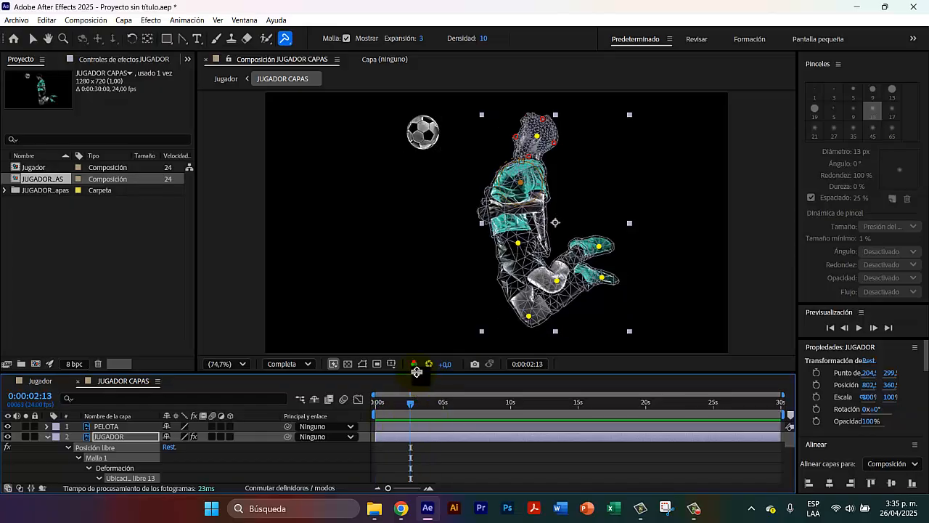
{"action": "left_click_drag", "start_coordinate": [418, 373], "coordinate": [443, 273]}
{"action": "left_click_drag", "start_coordinate": [406, 359], "coordinate": [400, 296]}
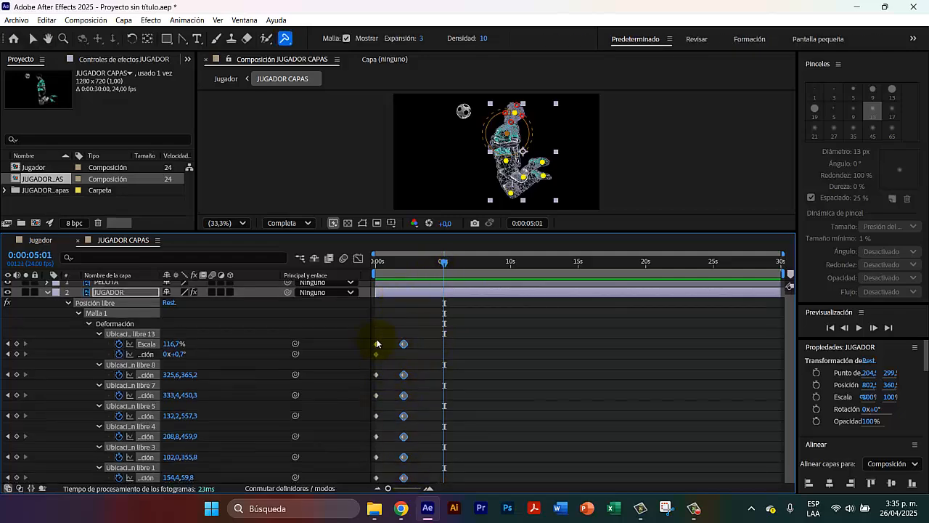
{"action": "left_click_drag", "start_coordinate": [385, 328], "coordinate": [356, 483]}
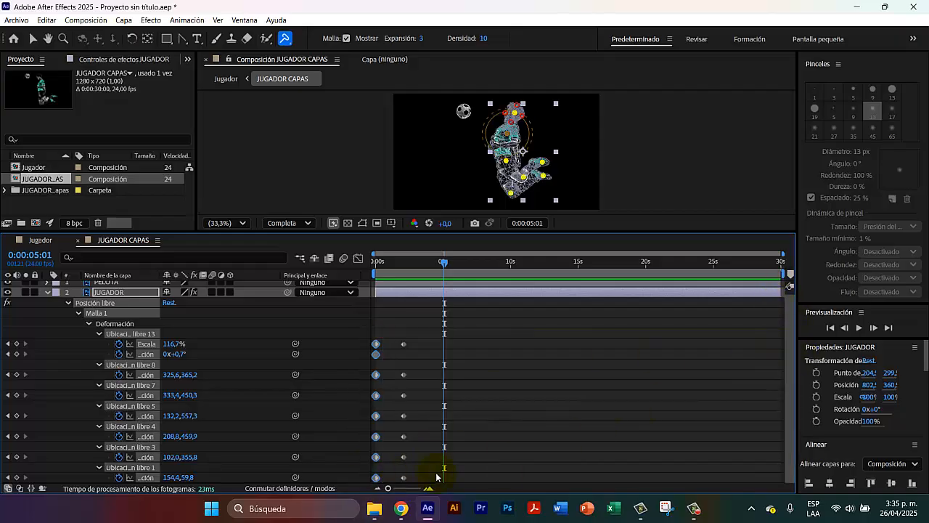
{"action": "left_click_drag", "start_coordinate": [443, 267], "coordinate": [437, 269]}
{"action": "key", "text": "ctrl+v"}
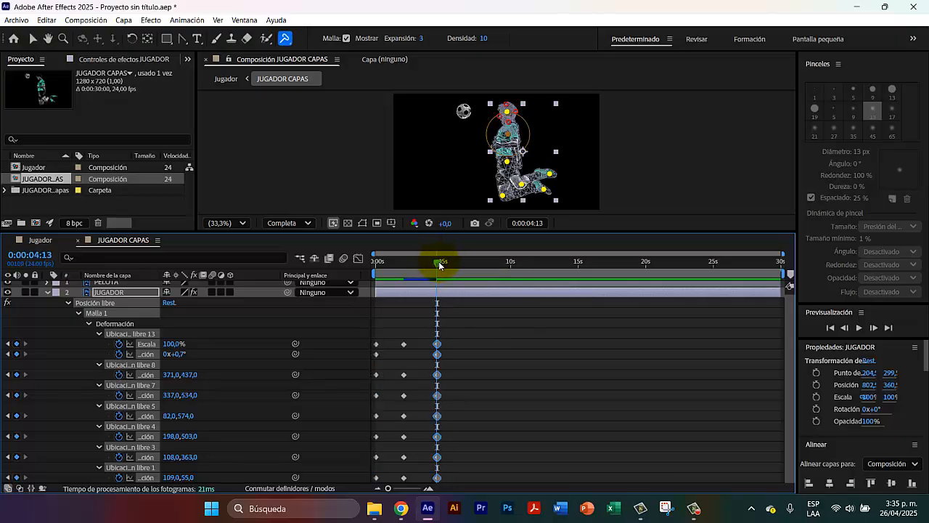
- Preview the complete back-and-forth movement and enlarge the composition viewer
{"action": "key", "text": "space"}
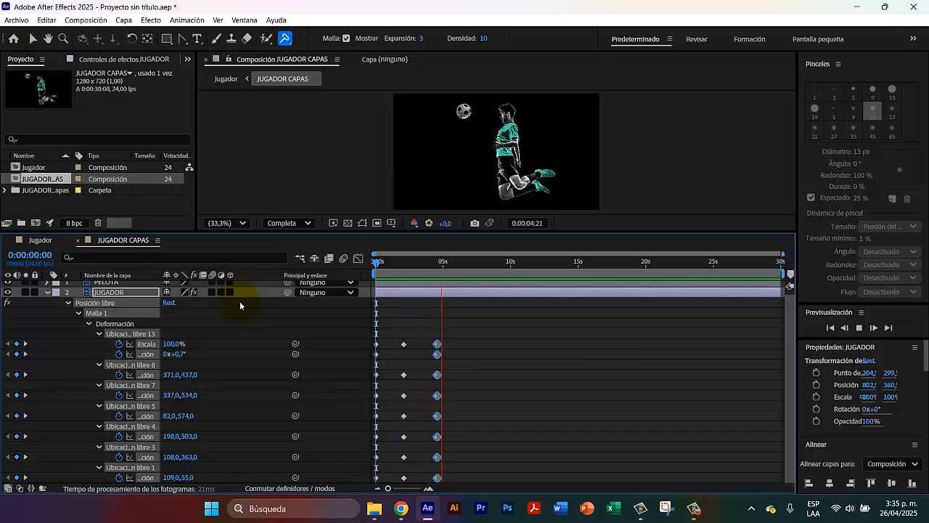
{"action": "key", "text": "space"}
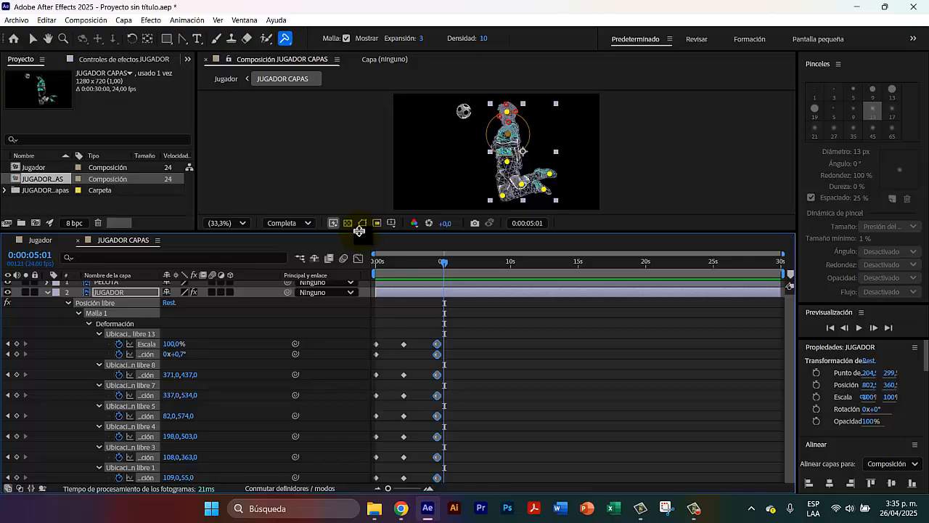
{"action": "left_click_drag", "start_coordinate": [361, 230], "coordinate": [372, 363]}
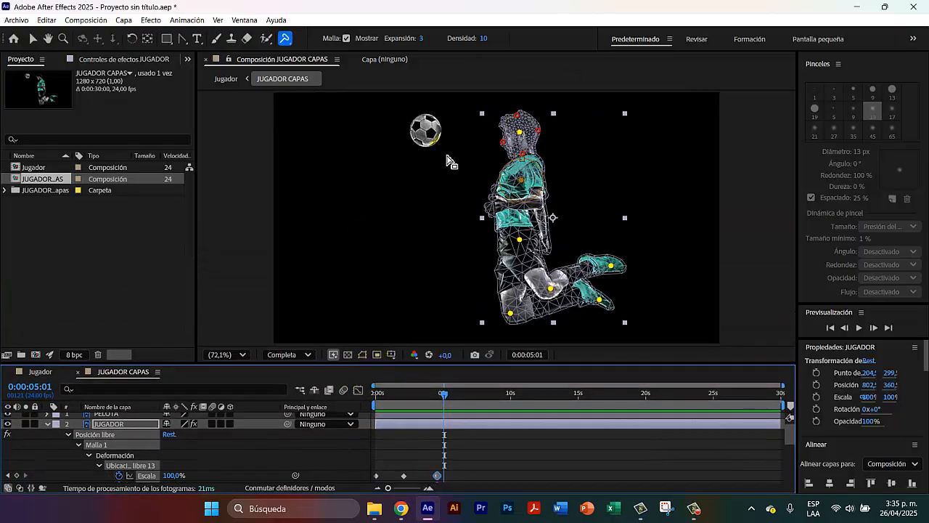
- Switch to the Selection tool, deselect the pins and reveal only the Position property of the JUGADOR layer
{"action": "left_click", "coordinate": [32, 39]}
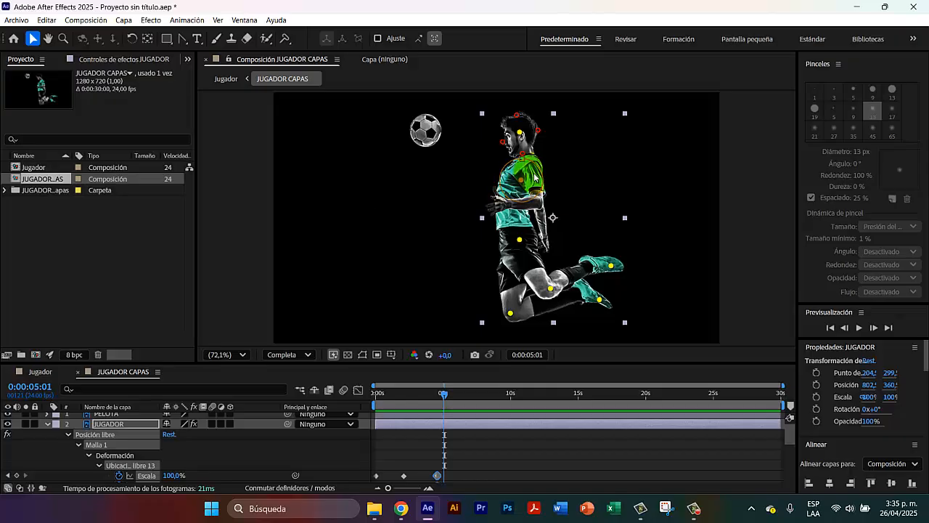
{"action": "left_click", "coordinate": [233, 272]}
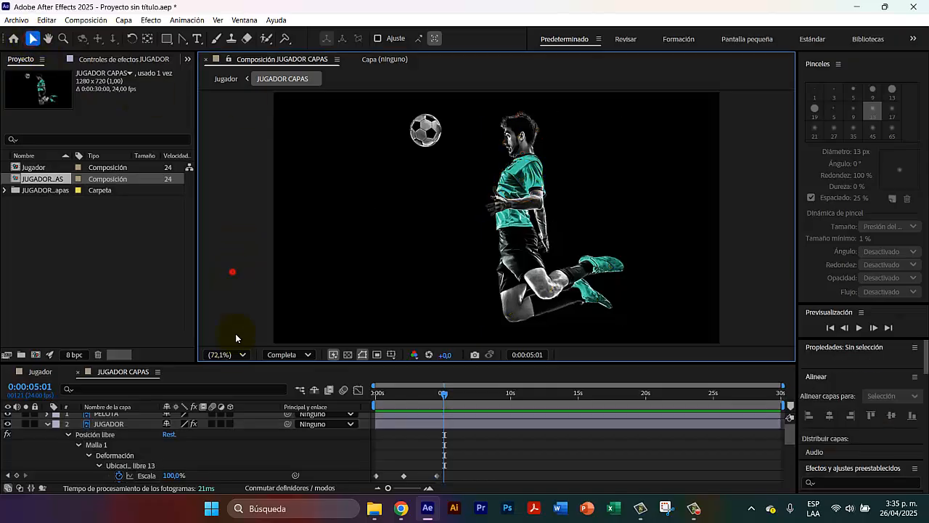
{"action": "left_click_drag", "start_coordinate": [228, 364], "coordinate": [224, 329]}
{"action": "left_click", "coordinate": [122, 390]}
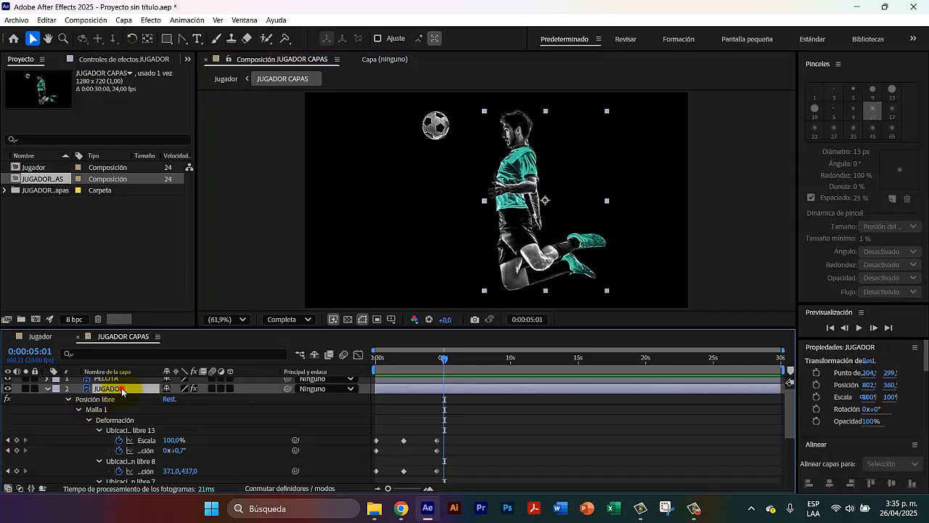
{"action": "left_click", "coordinate": [70, 399]}
{"action": "key", "text": "p"}
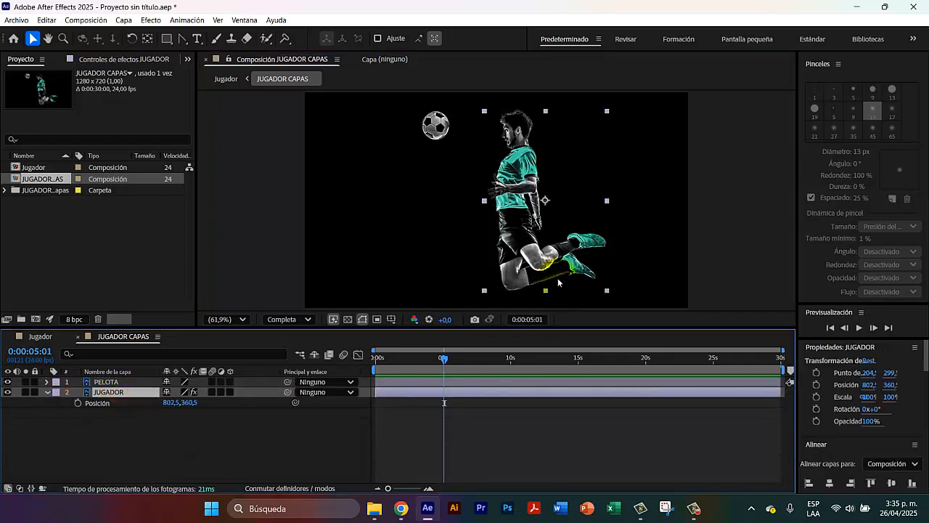
- At the first frame, move the player toward the composition's lower-right edge, to a position of about 1216, 498
{"action": "left_click_drag", "start_coordinate": [443, 357], "coordinate": [377, 357]}
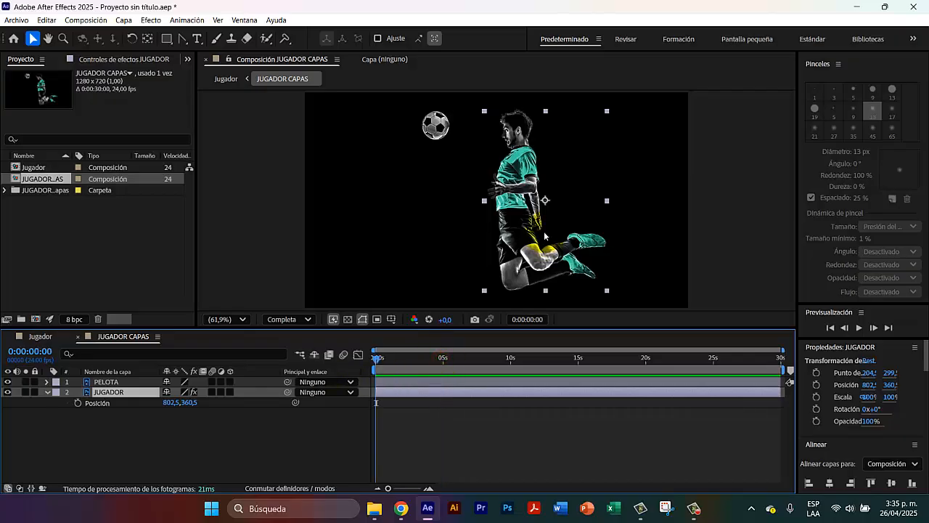
{"action": "left_click_drag", "start_coordinate": [517, 176], "coordinate": [643, 218]}
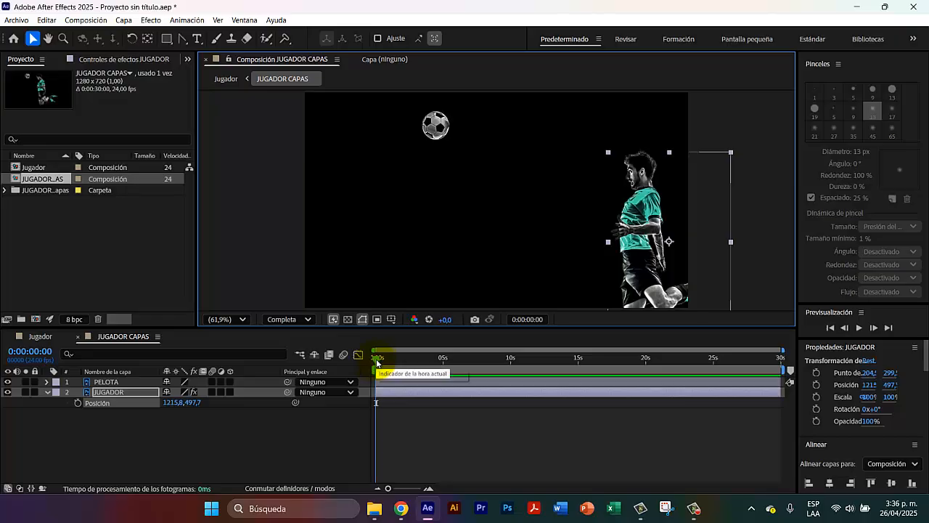
{"action": "left_click_drag", "start_coordinate": [380, 367], "coordinate": [403, 379]}
{"action": "left_click", "coordinate": [89, 401]}
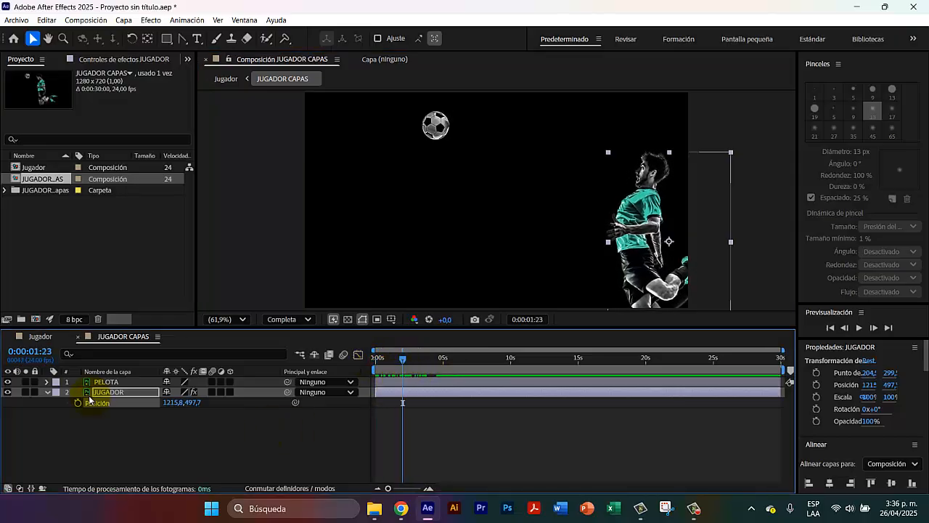
- At the 0:00:02:01 pin keyframe, move the player beside the ball to about 799, 340, and preview the movement
{"action": "key", "text": "u"}
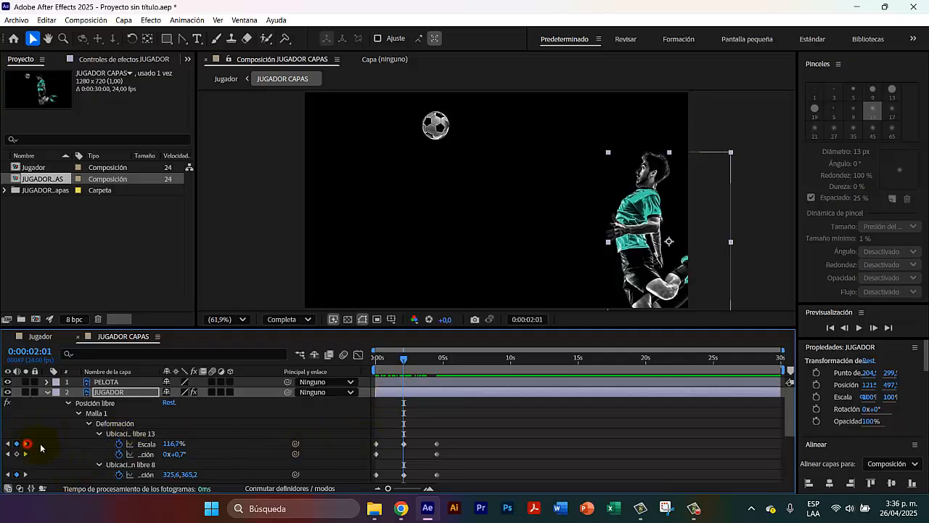
{"action": "left_click", "coordinate": [26, 443]}
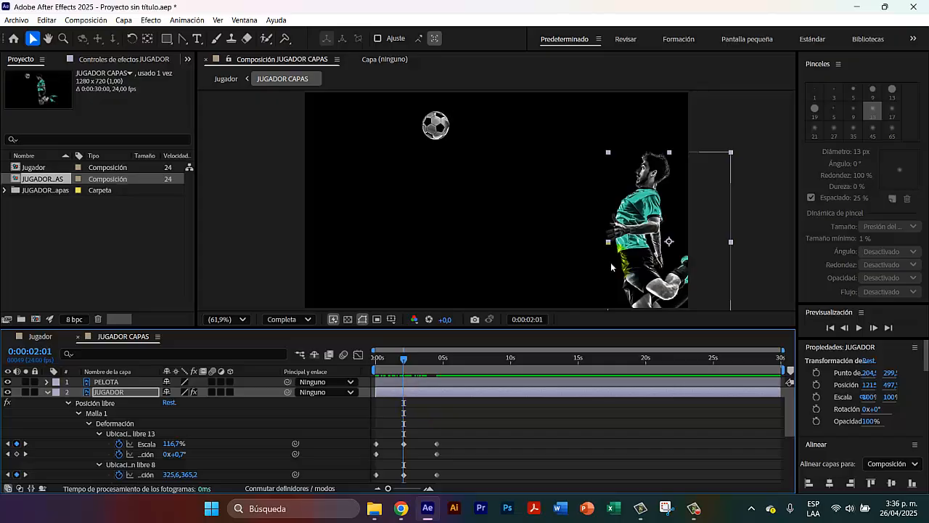
{"action": "left_click_drag", "start_coordinate": [632, 246], "coordinate": [506, 209]}
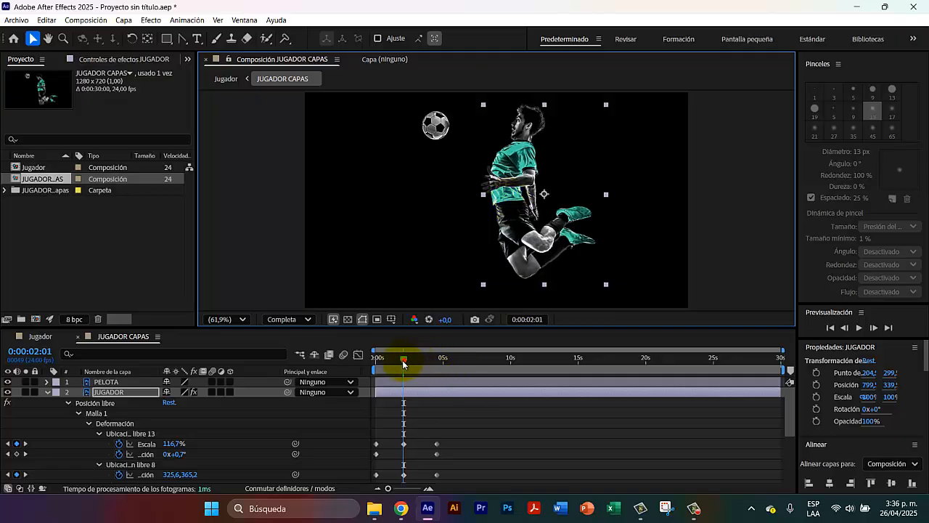
{"action": "left_click_drag", "start_coordinate": [403, 363], "coordinate": [376, 359]}
{"action": "key", "text": "space"}
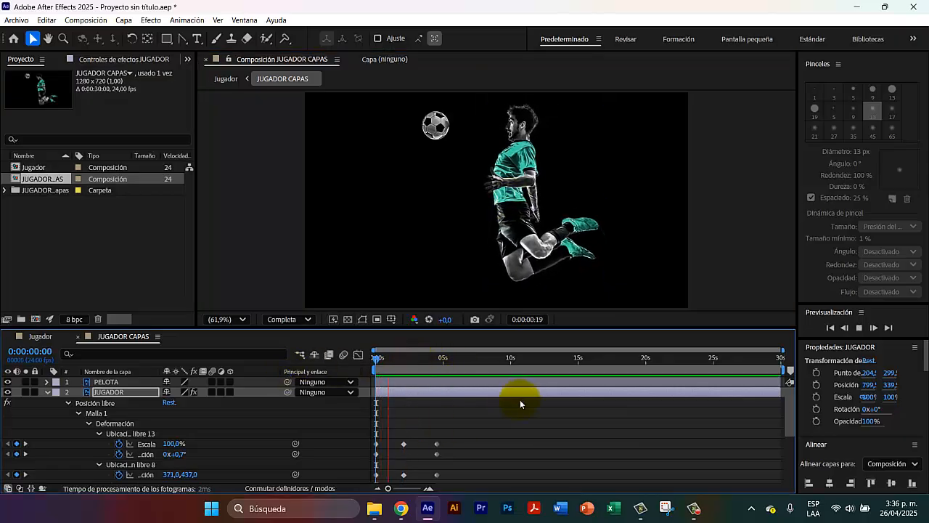
{"action": "key", "text": "space"}
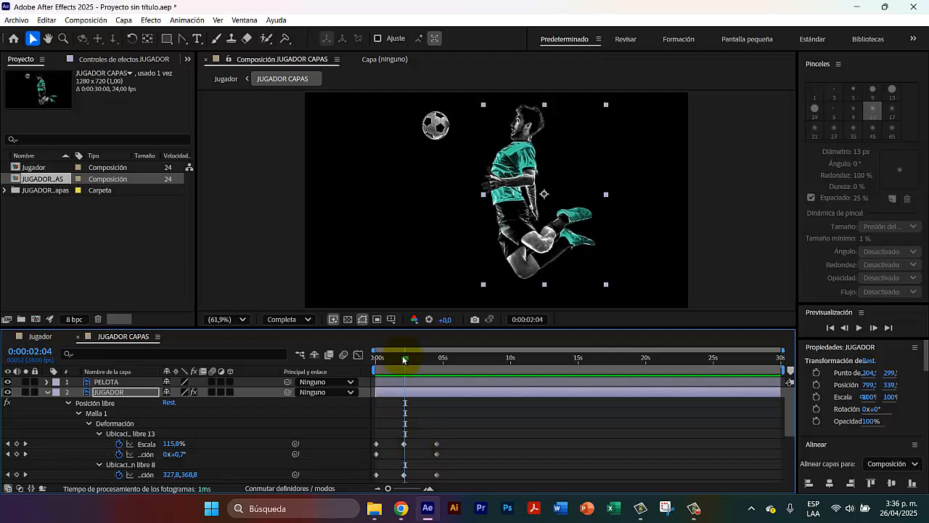
- Start animating the JUGADOR layer's Position with a keyframe at the first frame
{"action": "left_click_drag", "start_coordinate": [404, 359], "coordinate": [376, 358]}
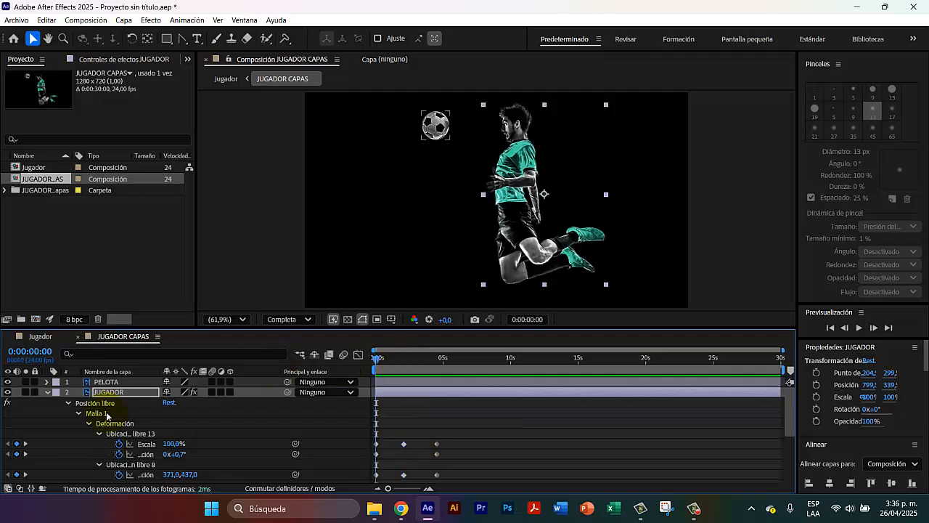
{"action": "key", "text": "p"}
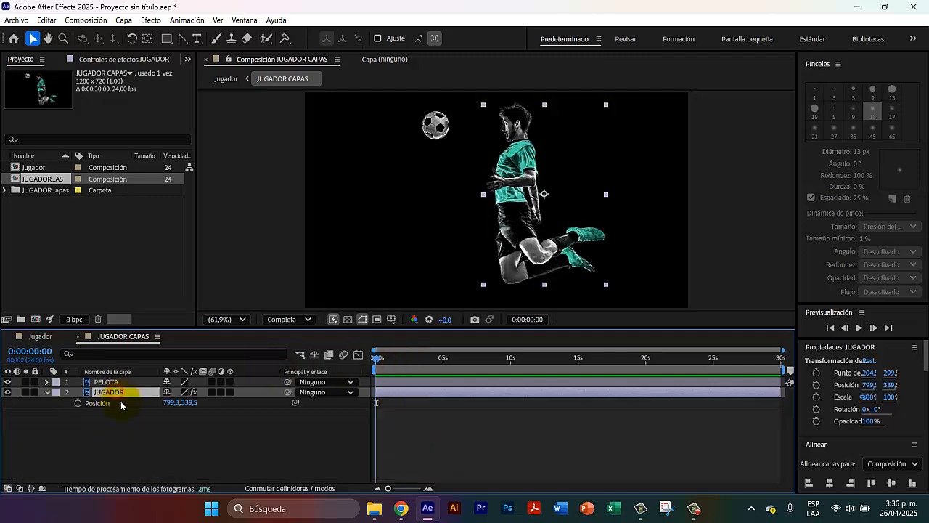
{"action": "left_click", "coordinate": [78, 403]}
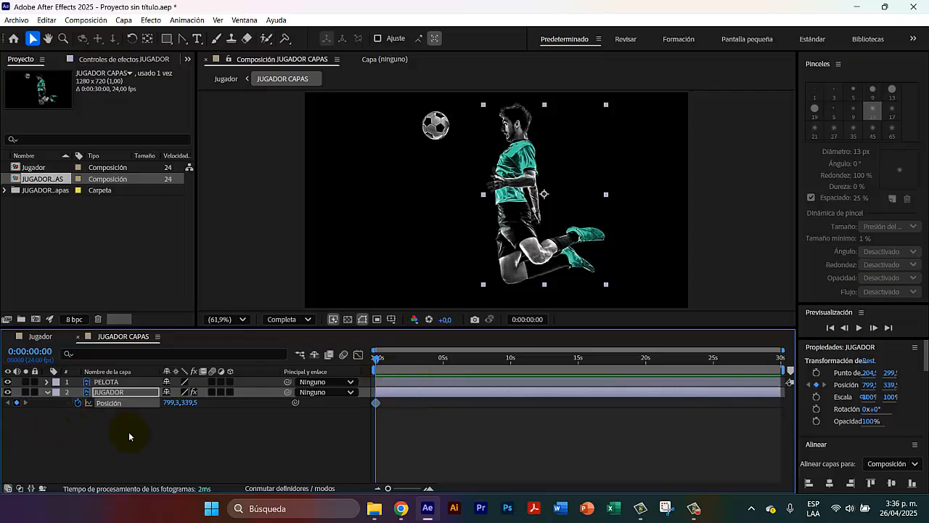
- Add a Position keyframe to the JUGADOR layer at the 0:00:02:01 pin keyframe
{"action": "left_click", "coordinate": [138, 397]}
{"action": "key", "text": "u"}
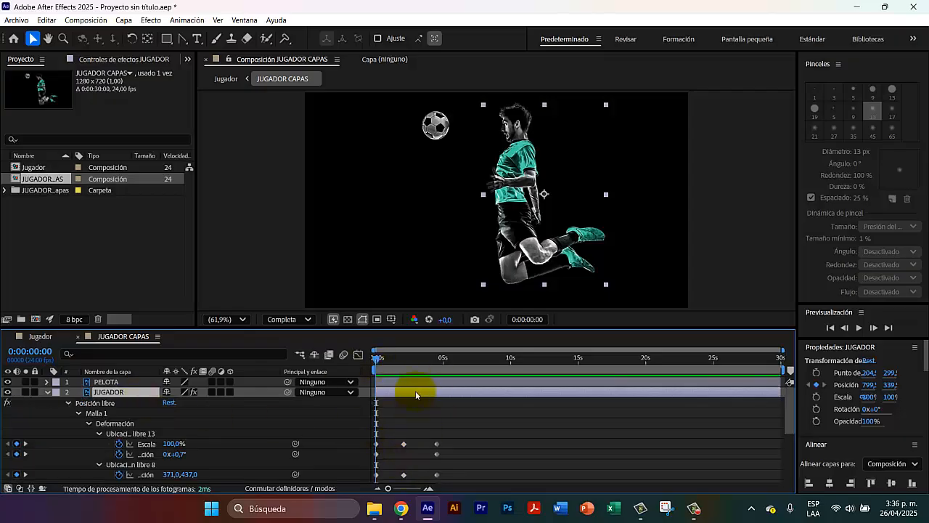
{"action": "left_click", "coordinate": [25, 443]}
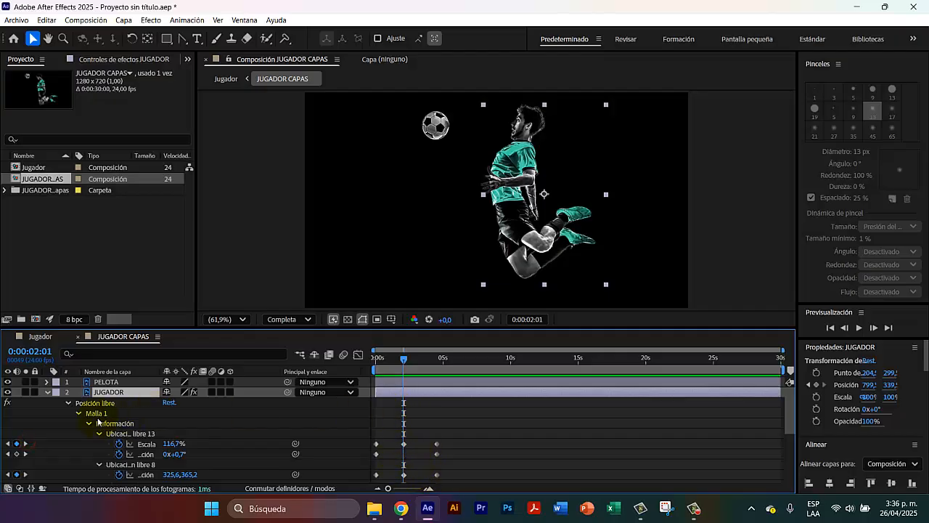
{"action": "key", "text": "u"}
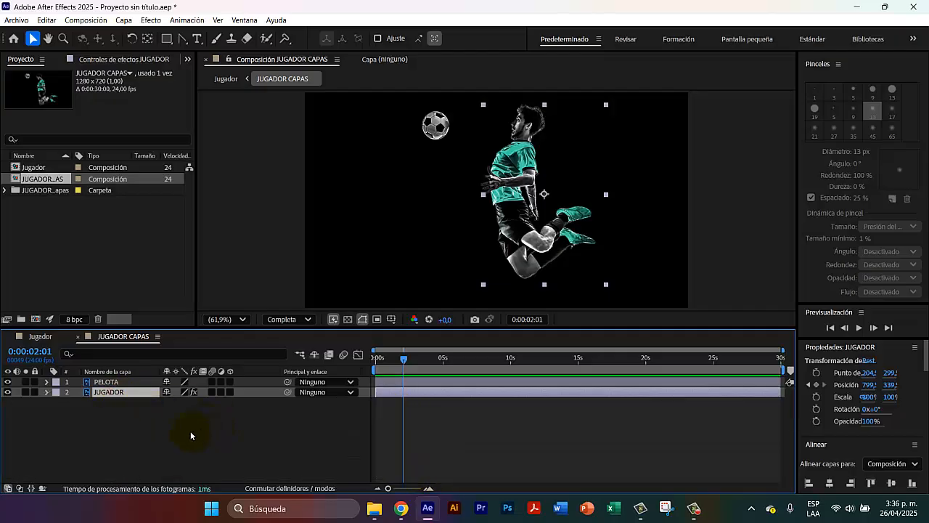
{"action": "key", "text": "p"}
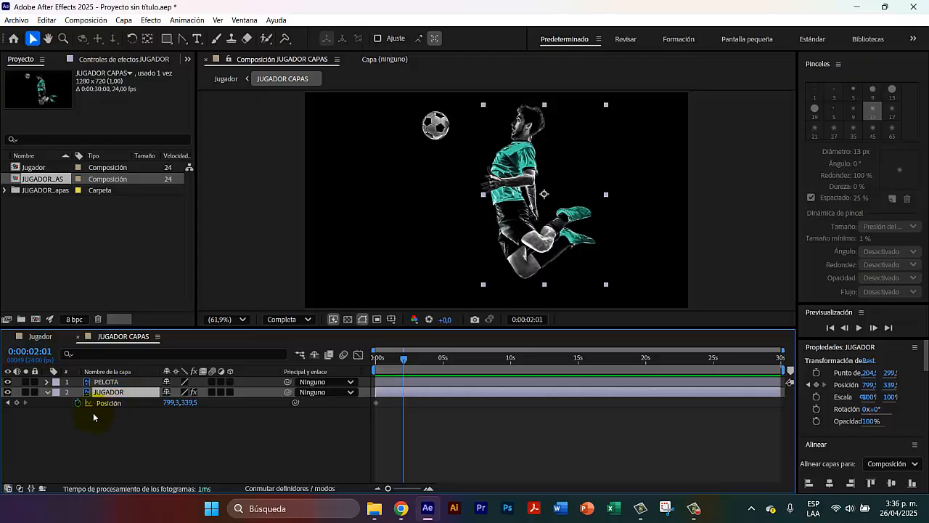
{"action": "left_click", "coordinate": [16, 402]}
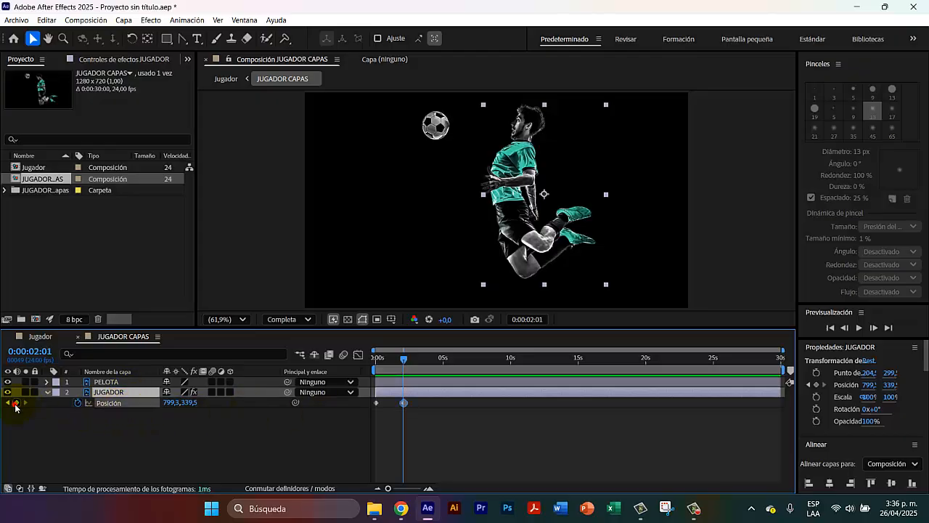
- At the first frame, move the player out of the frame to the lower right, to about 1474, 570
{"action": "left_click_drag", "start_coordinate": [409, 369], "coordinate": [296, 365]}
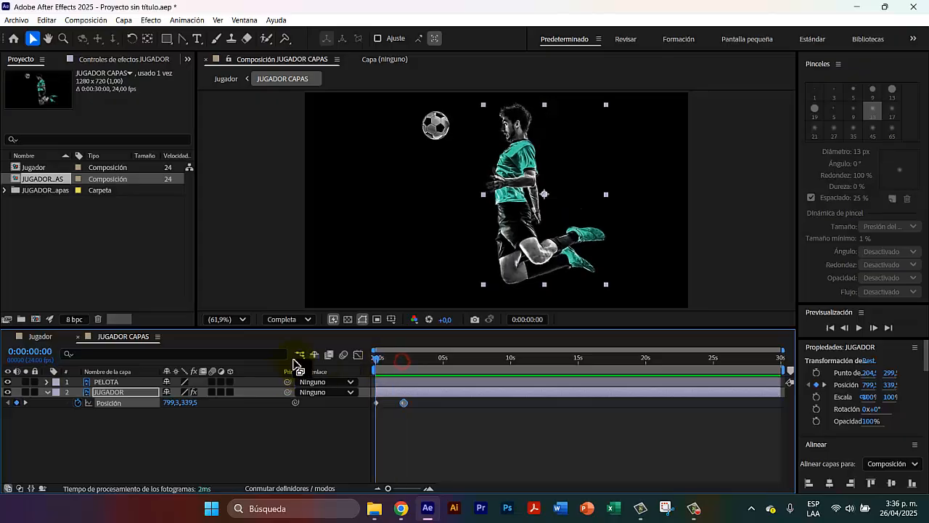
{"action": "left_click_drag", "start_coordinate": [525, 224], "coordinate": [721, 291]}
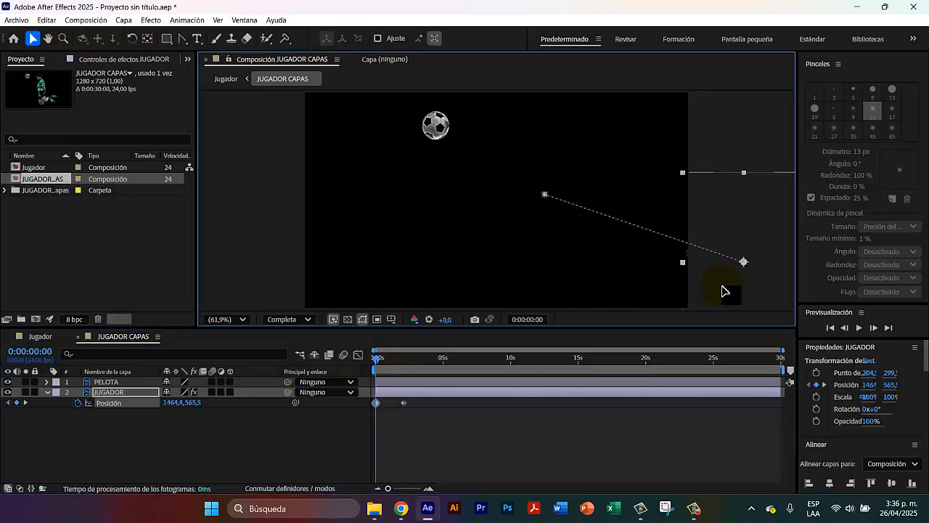
{"action": "left_click_drag", "start_coordinate": [724, 290], "coordinate": [726, 288]}
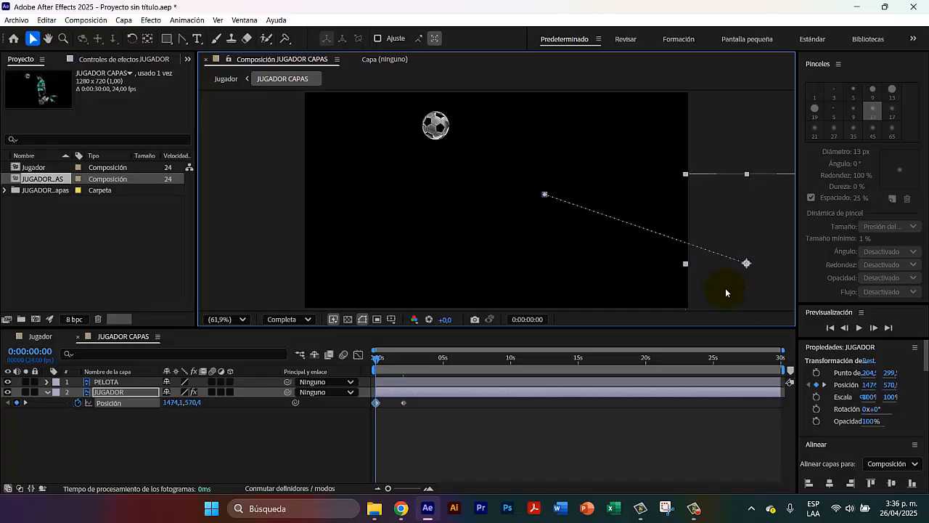
- Preview the player's entrance from outside the frame twice, starting from the first frame
{"action": "key", "text": "space"}
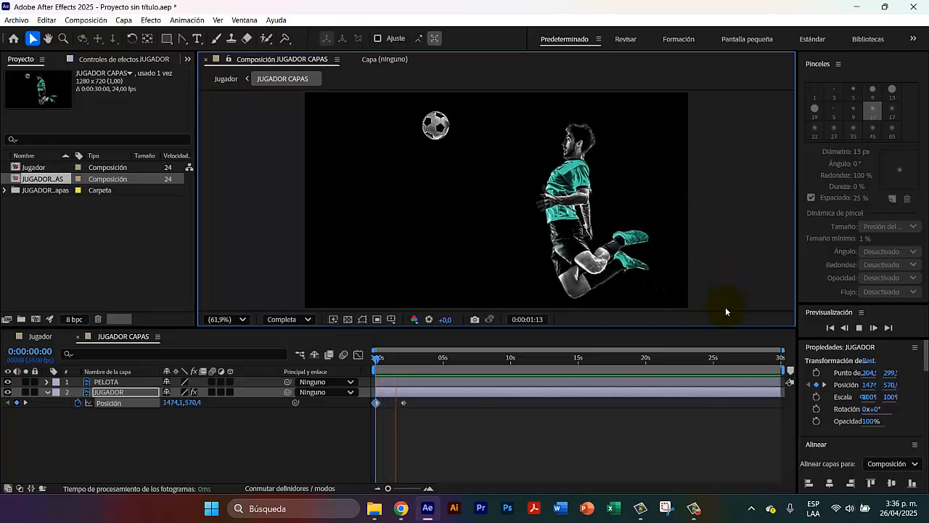
{"action": "key", "text": "space"}
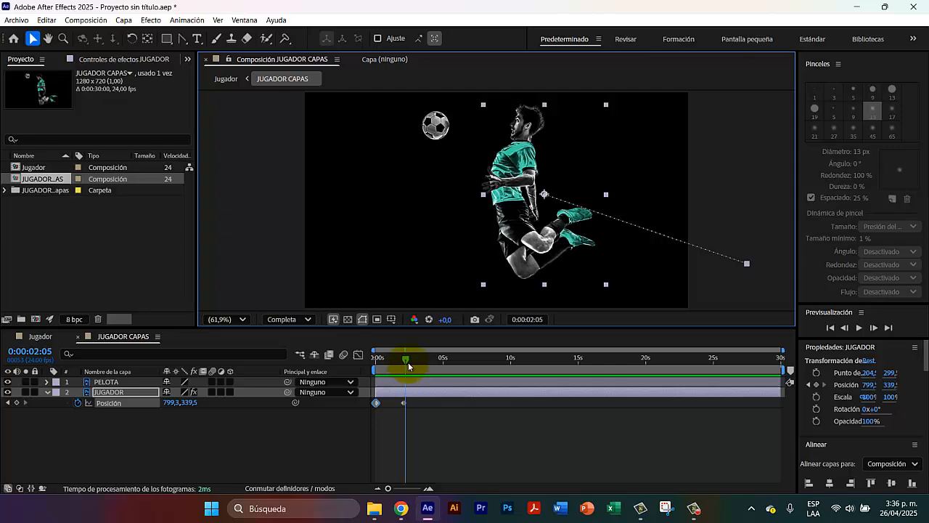
{"action": "key", "text": "Home"}
{"action": "key", "text": "space"}
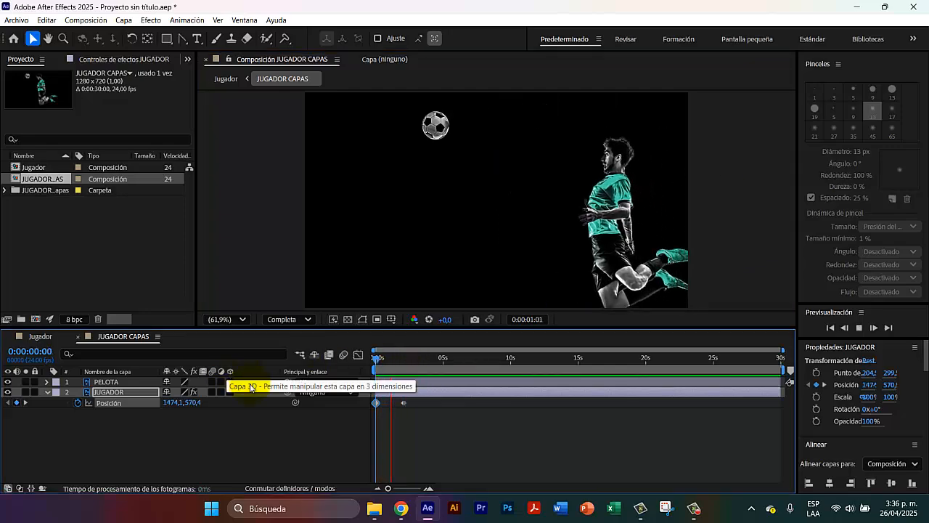
{"action": "key", "text": "space"}
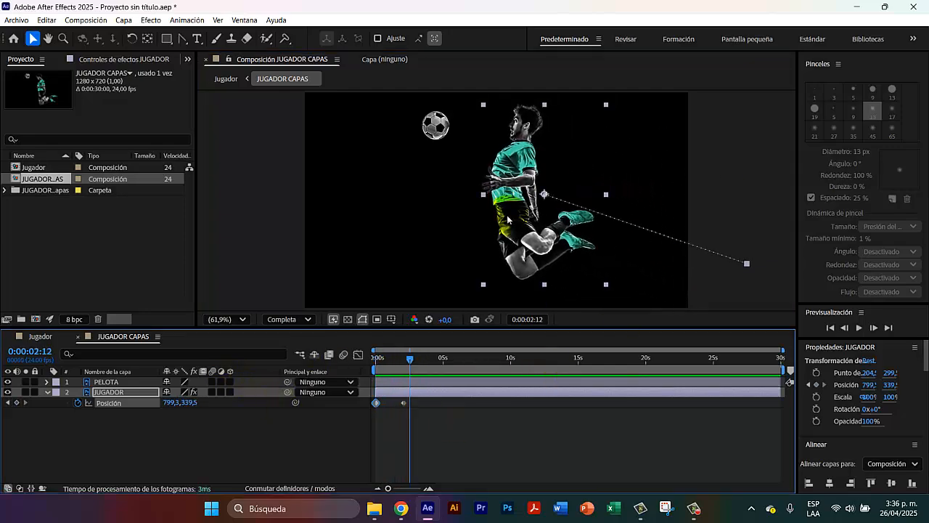
- Bend the player's motion path into an upward arc with the Pen tool from its starting point, and preview it
{"action": "left_click", "coordinate": [181, 39]}
{"action": "left_click_drag", "start_coordinate": [747, 263], "coordinate": [623, 183]}
{"action": "left_click_drag", "start_coordinate": [410, 358], "coordinate": [332, 361]}
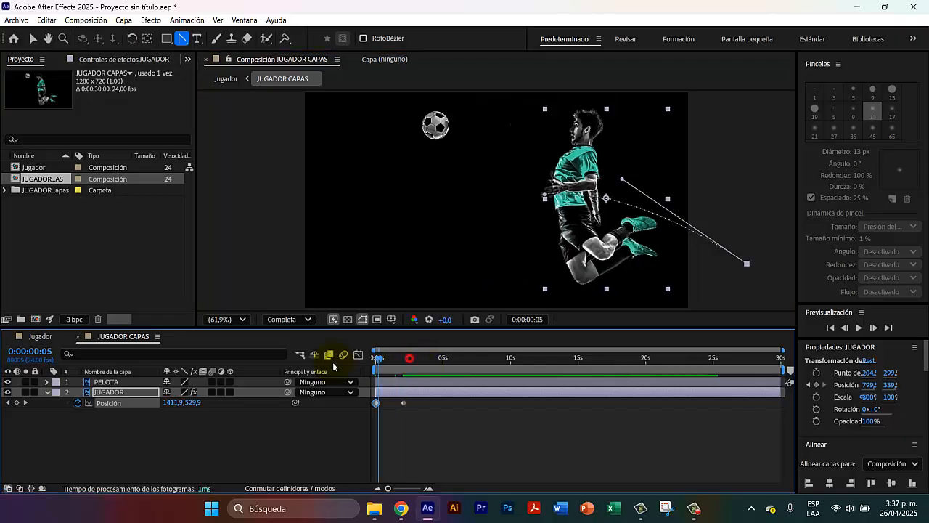
{"action": "key", "text": "space"}
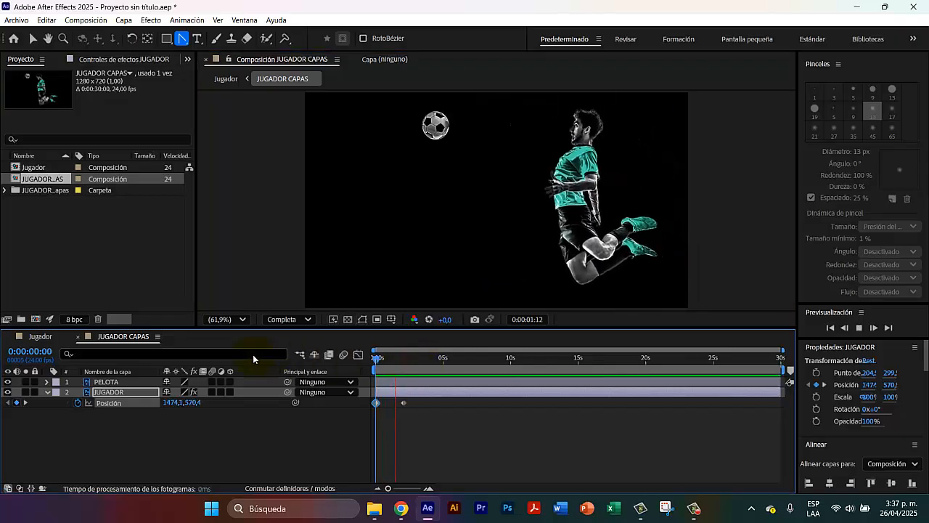
{"action": "key", "text": "space"}
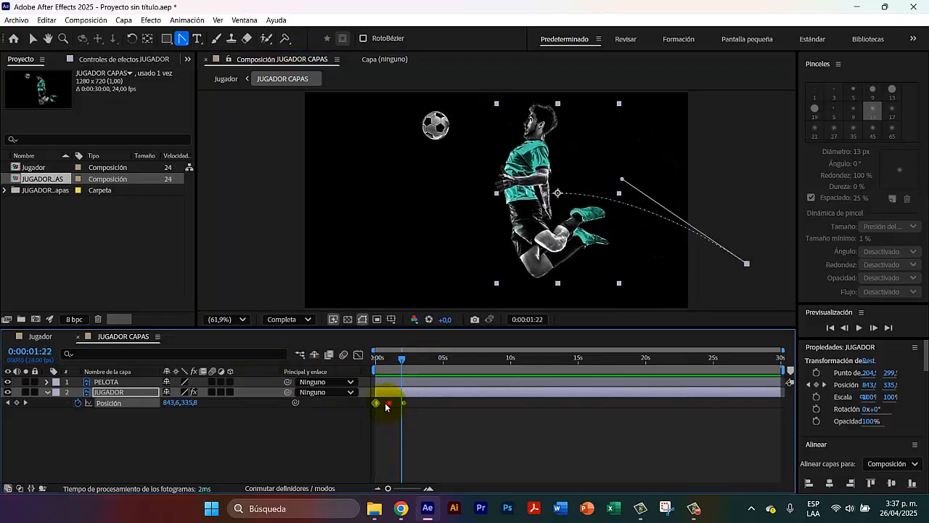
- Apply the Aceleración suave keyframe assistant to the player's first Position keyframe and preview the eased entrance
{"action": "right_click", "coordinate": [384, 403]}
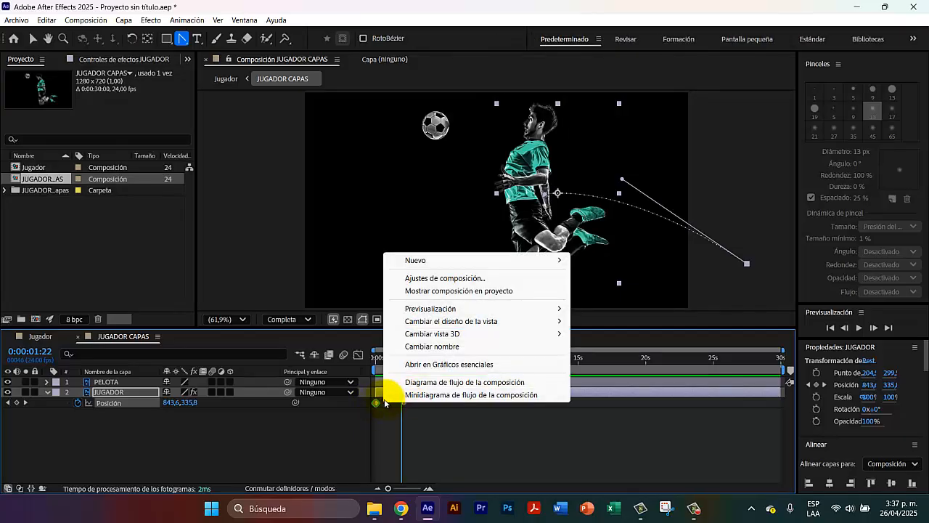
{"action": "right_click", "coordinate": [376, 404]}
{"action": "mouse_move", "coordinate": [578, 394]}
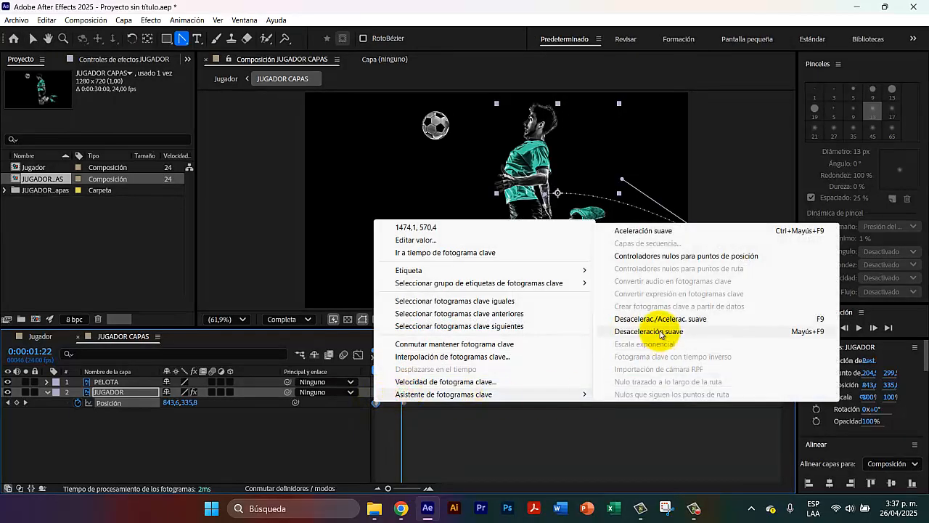
{"action": "left_click", "coordinate": [644, 231]}
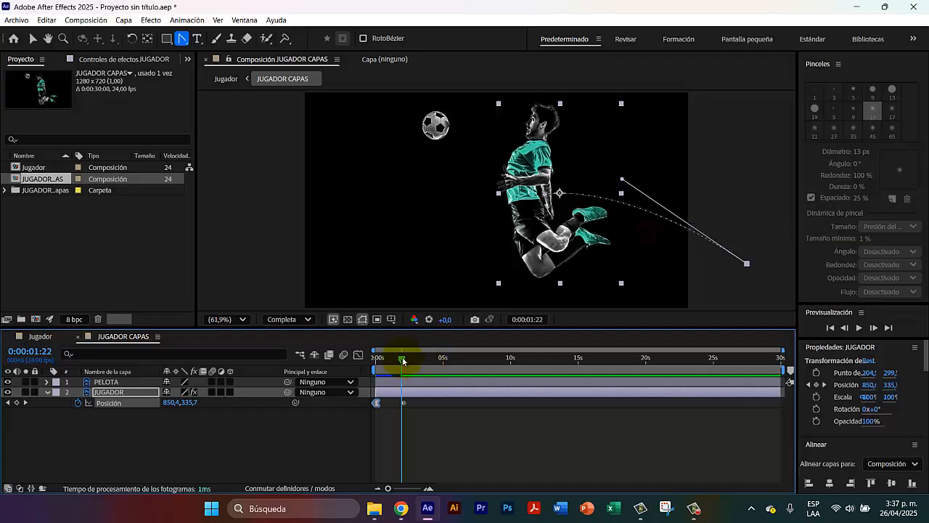
{"action": "left_click_drag", "start_coordinate": [401, 357], "coordinate": [249, 350]}
{"action": "key", "text": "space"}
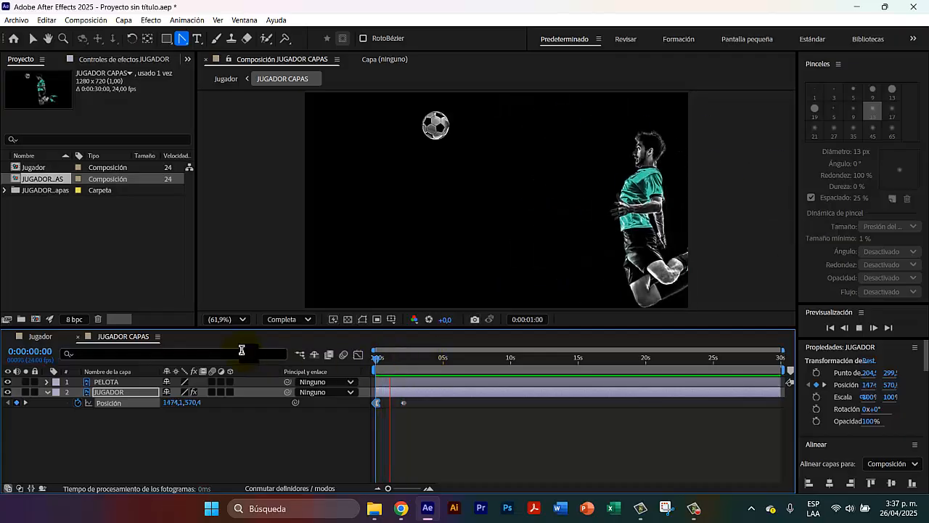
{"action": "key", "text": "space"}
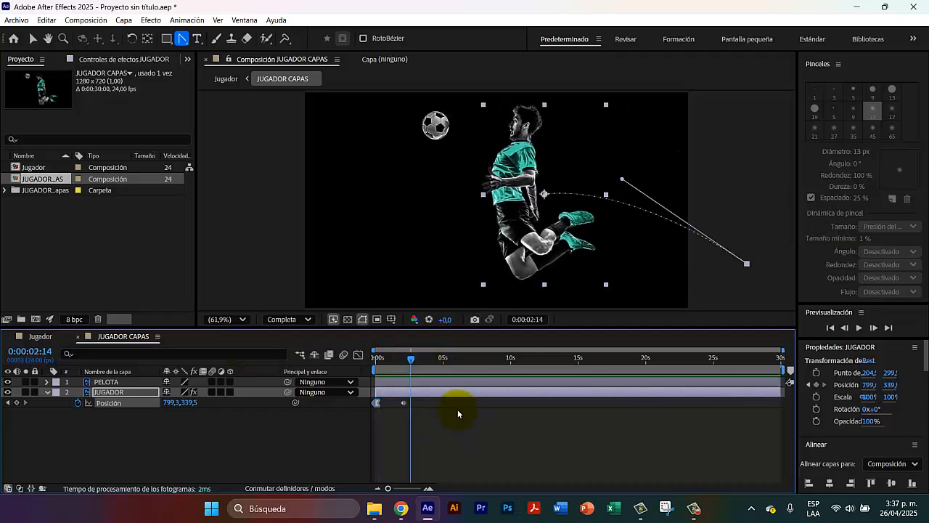
- At 0:00:02:01, move the PELOTA layer against the player's upper chest, to about 630, 185
{"action": "left_click", "coordinate": [408, 360]}
{"action": "left_click_drag", "start_coordinate": [409, 363], "coordinate": [407, 411]}
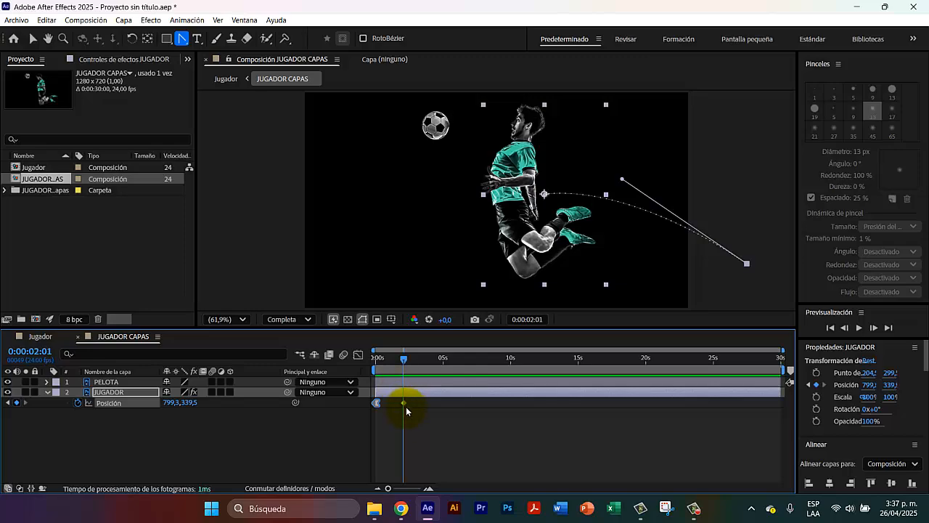
{"action": "left_click", "coordinate": [404, 403]}
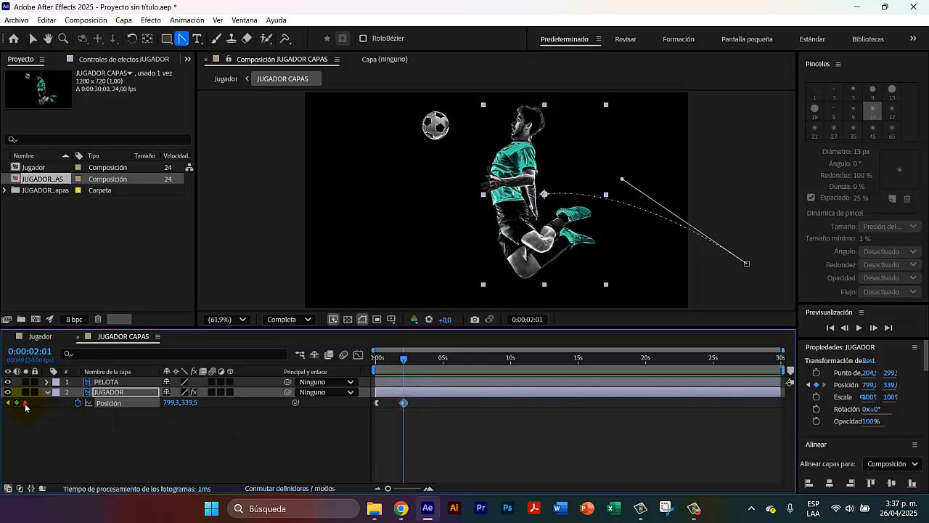
{"action": "left_click", "coordinate": [108, 382]}
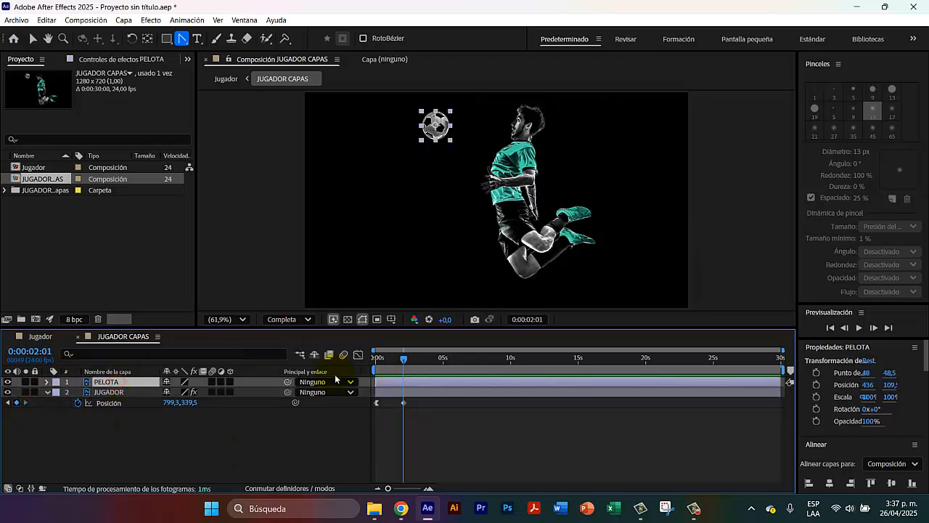
{"action": "left_click_drag", "start_coordinate": [435, 136], "coordinate": [494, 162]}
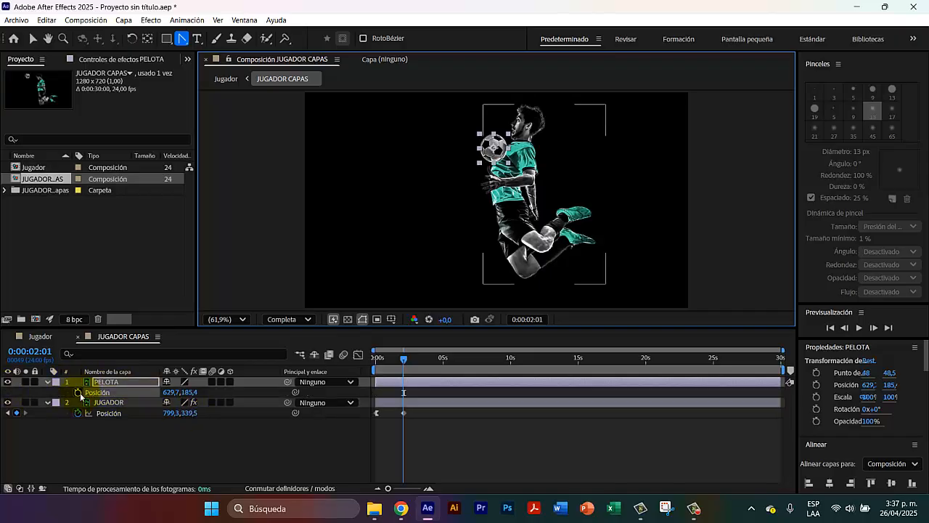
- Keyframe the PELOTA layer's Position at 0:00:02:01, and start it outside the frame at about -161, 374 on the first frame along an upward arc
{"action": "key", "text": "p"}
{"action": "left_click", "coordinate": [79, 392]}
{"action": "left_click_drag", "start_coordinate": [403, 358], "coordinate": [377, 359]}
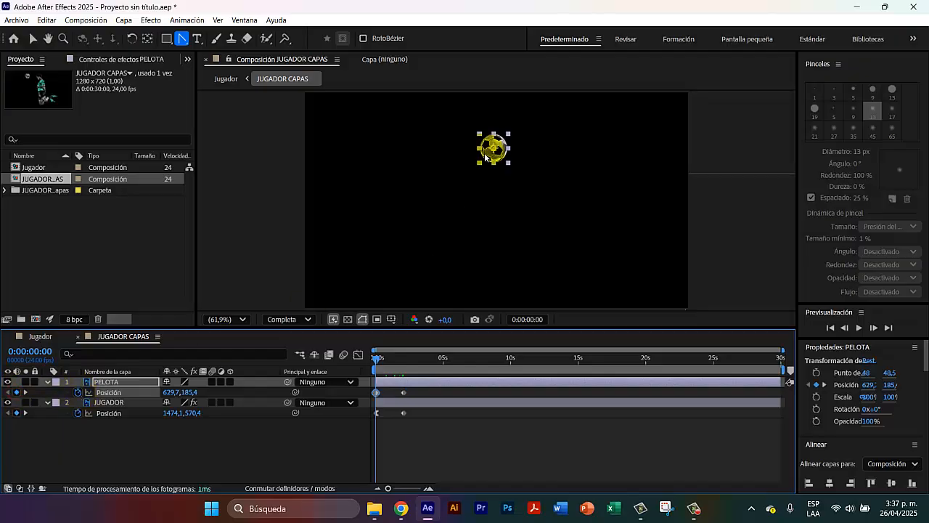
{"action": "left_click_drag", "start_coordinate": [485, 156], "coordinate": [372, 125]}
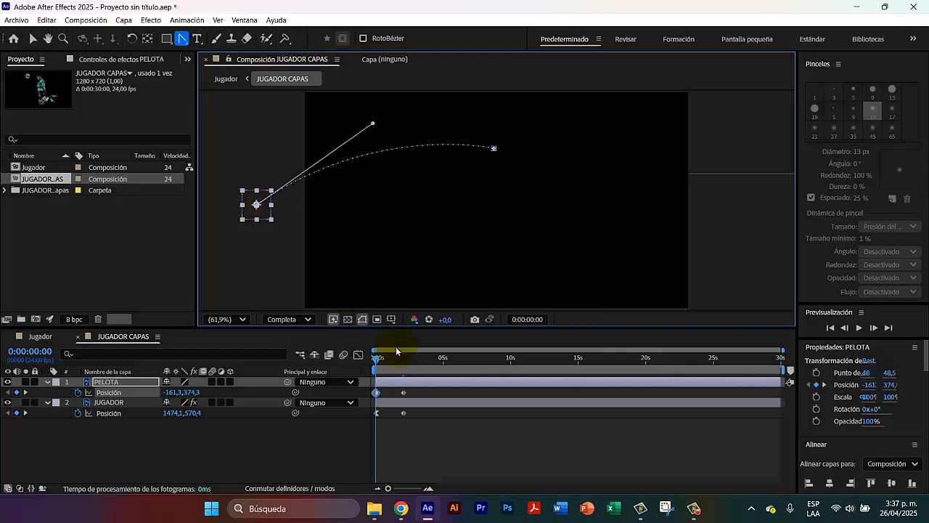
- Ease the ball's first Position keyframe with a keyframe assistant, and preview the ball's entrance twice from the first frame
{"action": "right_click", "coordinate": [377, 392]}
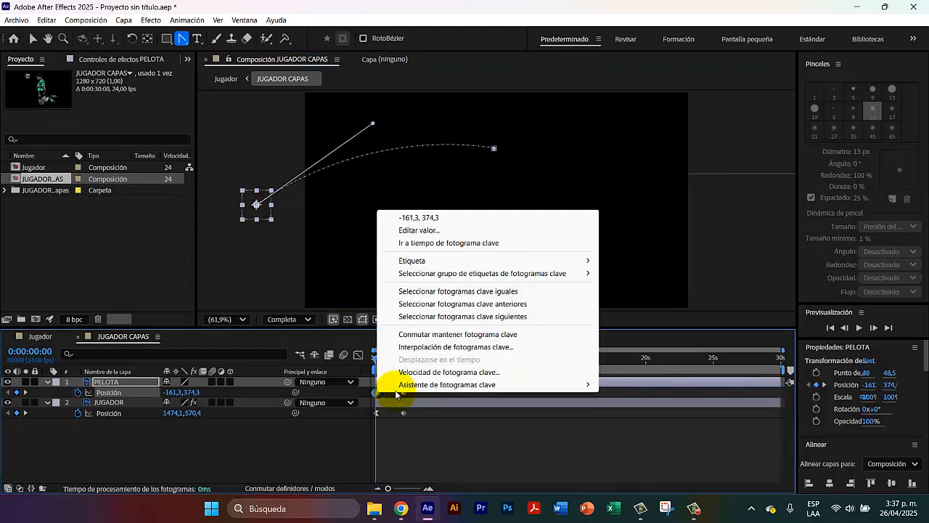
{"action": "mouse_move", "coordinate": [395, 384]}
{"action": "left_click", "coordinate": [625, 218]}
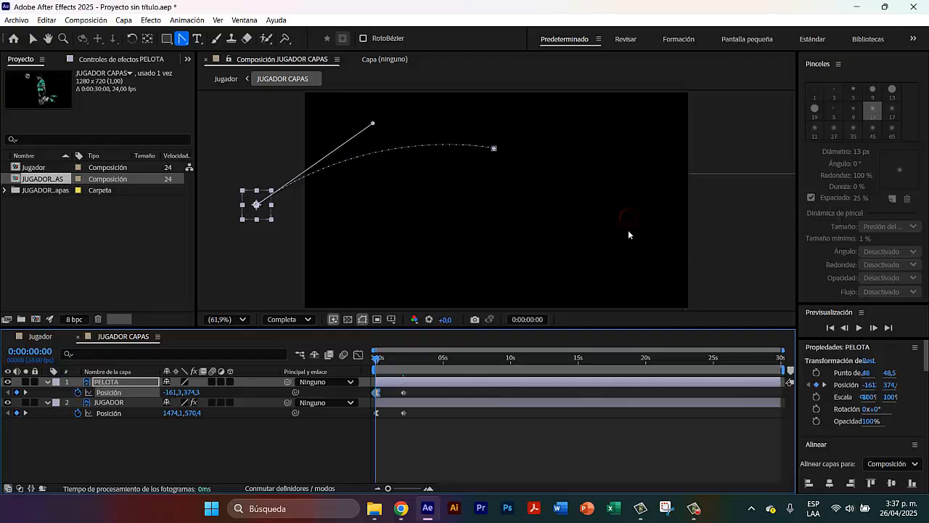
{"action": "key", "text": "space"}
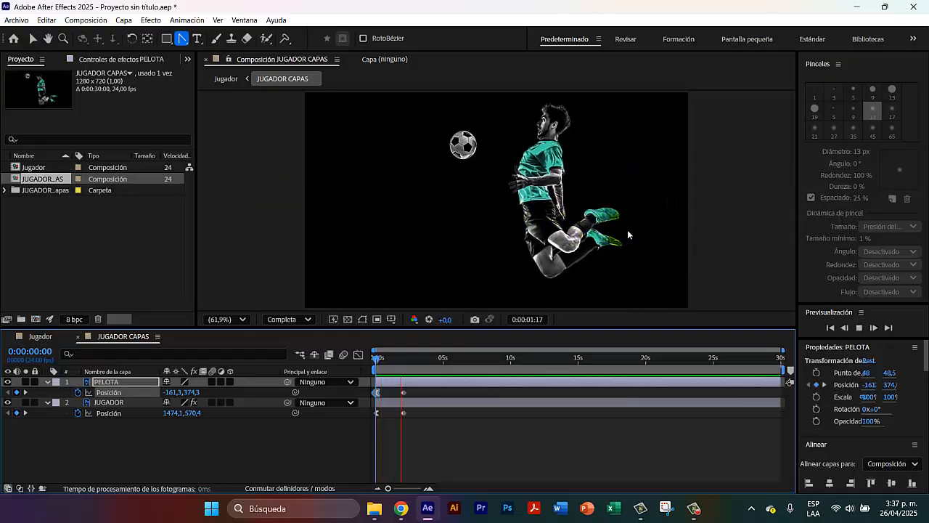
{"action": "left_click", "coordinate": [411, 356]}
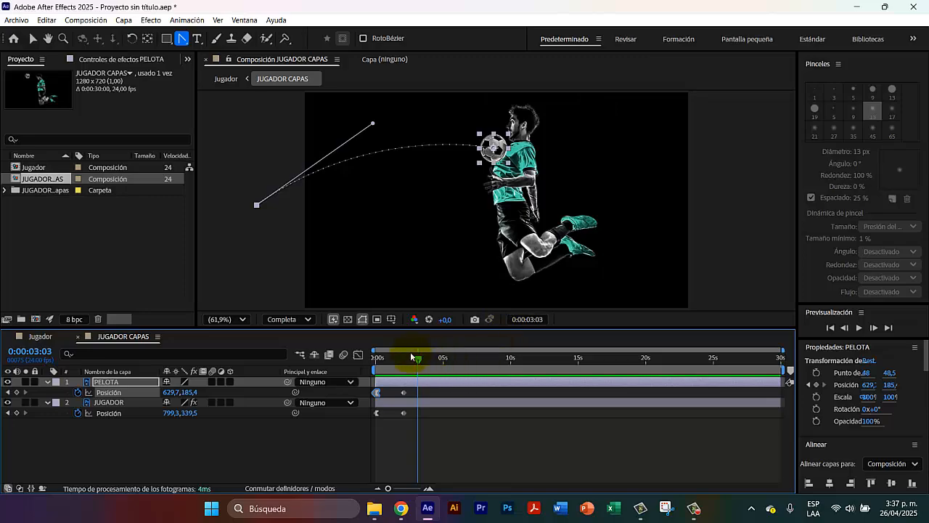
{"action": "key", "text": "Home"}
{"action": "key", "text": "space"}
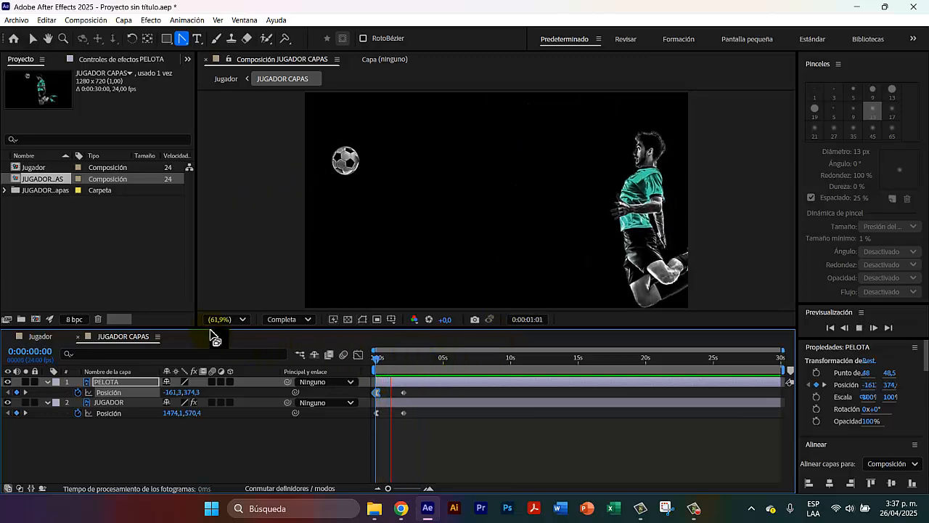
{"action": "key", "text": "space"}
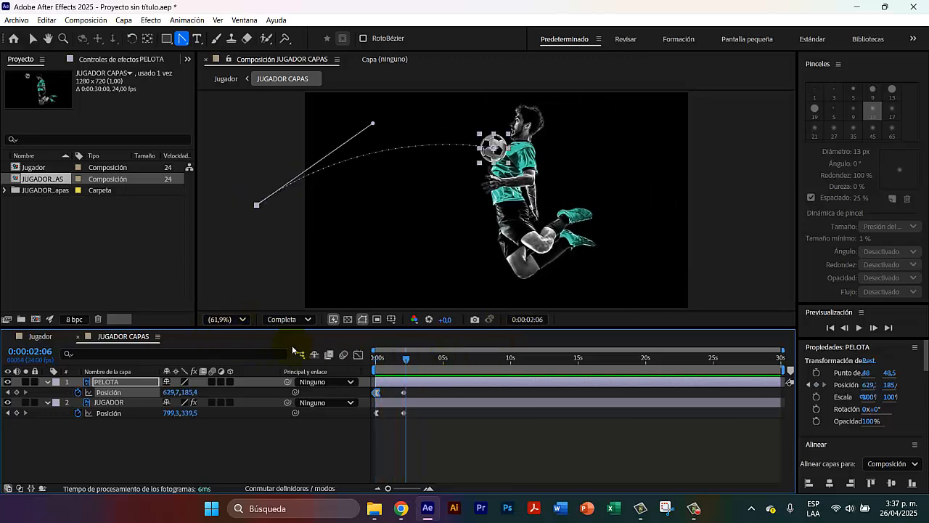
- Return to the ball's first Position keyframe and create a Rotation keyframe of 0x+0,0° on the PELOTA layer
{"action": "left_click", "coordinate": [378, 413]}
{"action": "left_click", "coordinate": [404, 361]}
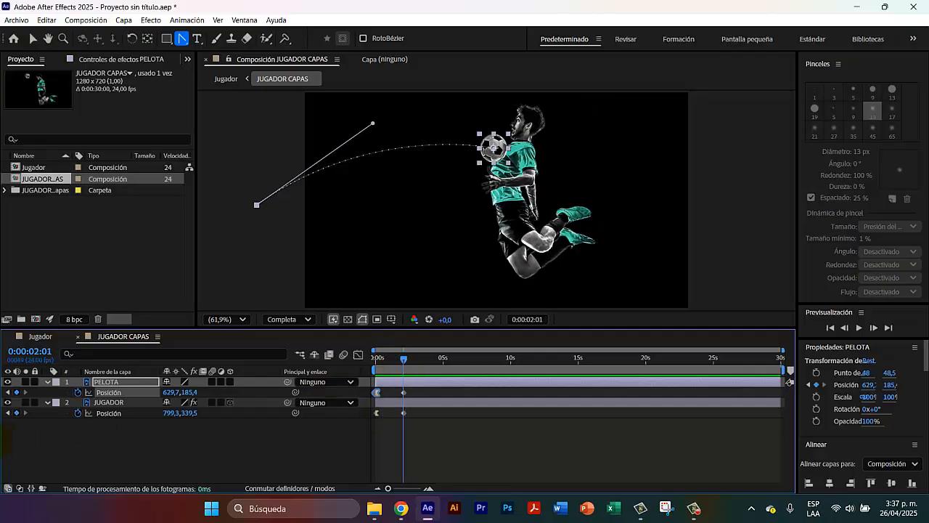
{"action": "left_click", "coordinate": [7, 393]}
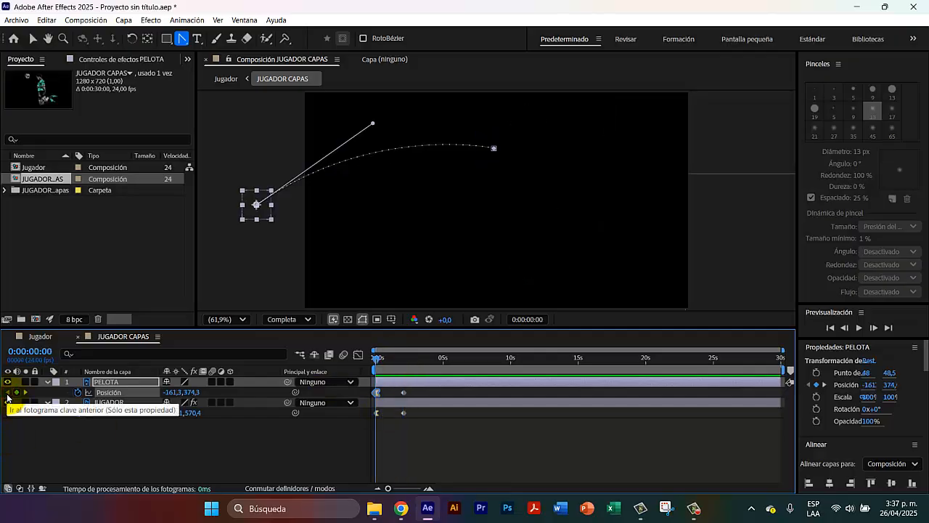
{"action": "key", "text": "ctrl+r"}
{"action": "left_click", "coordinate": [153, 382]}
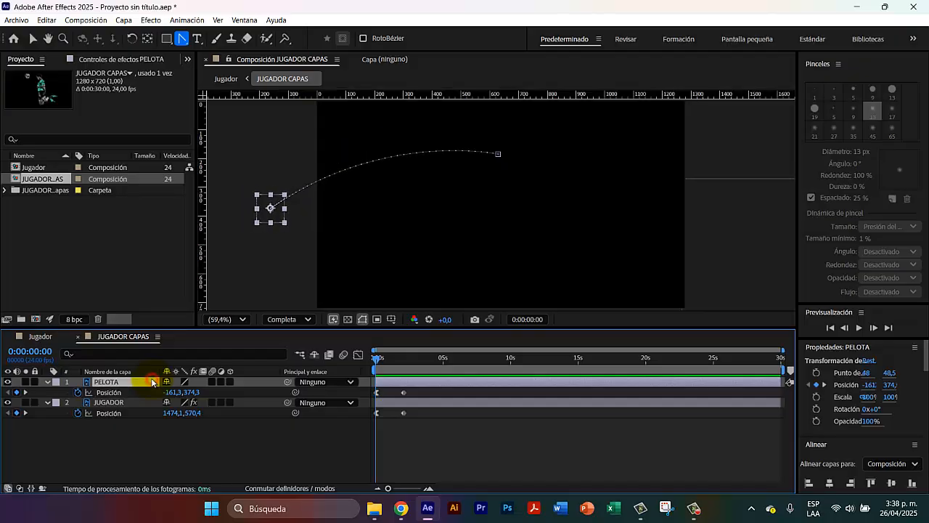
{"action": "key", "text": "ctrl+r"}
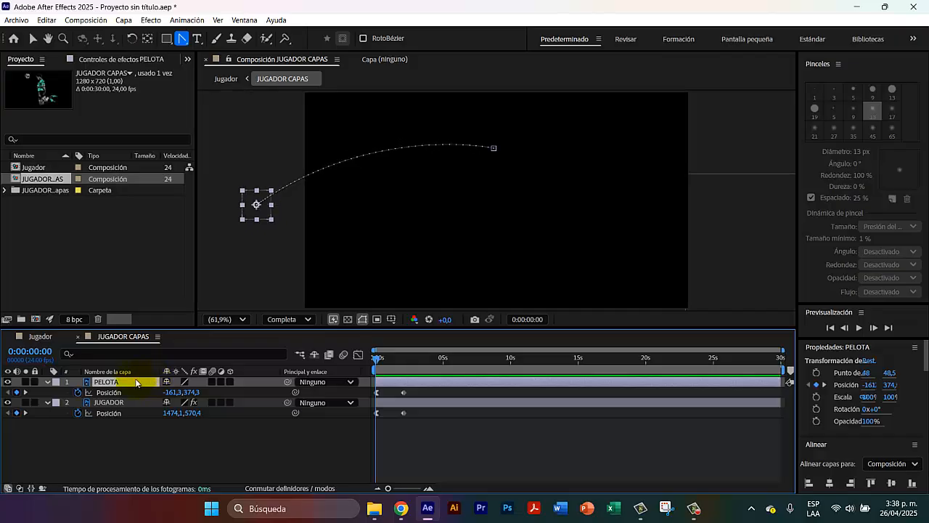
{"action": "key", "text": "r"}
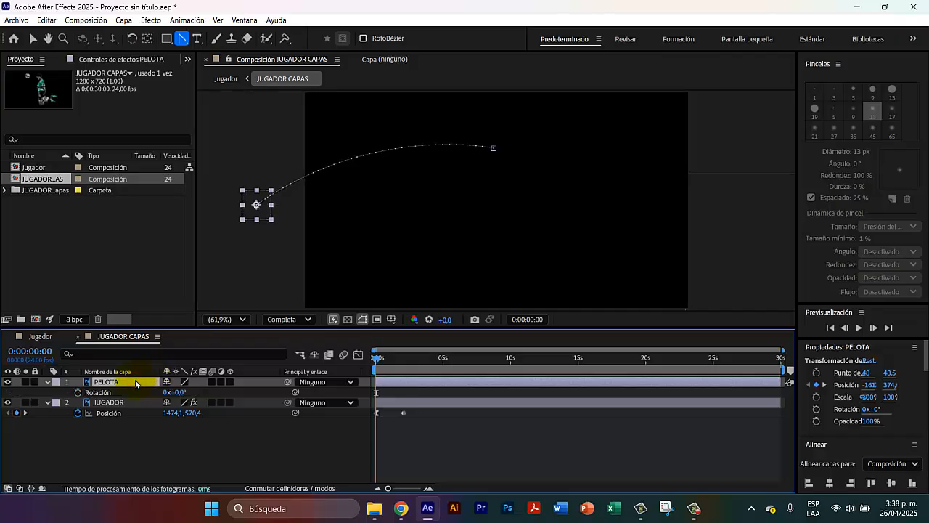
{"action": "left_click", "coordinate": [78, 392]}
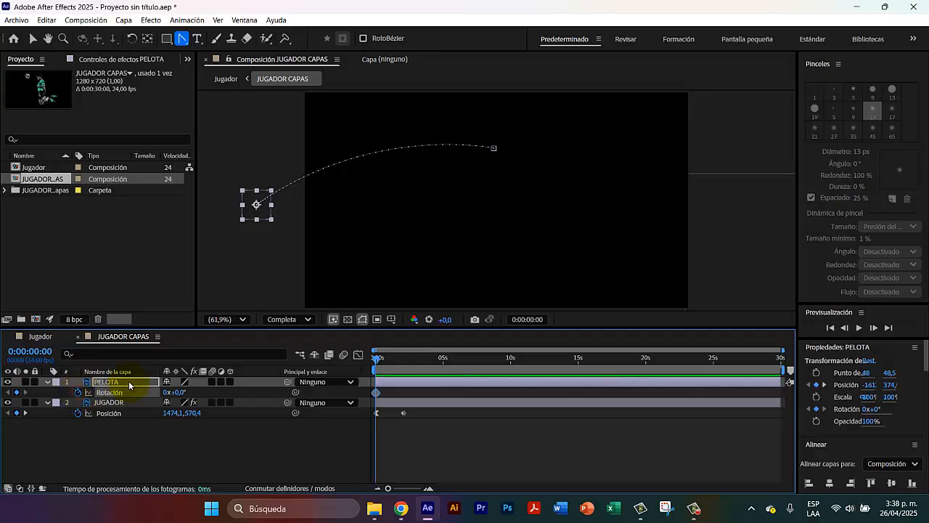
{"action": "key", "text": "ctrl+p"}
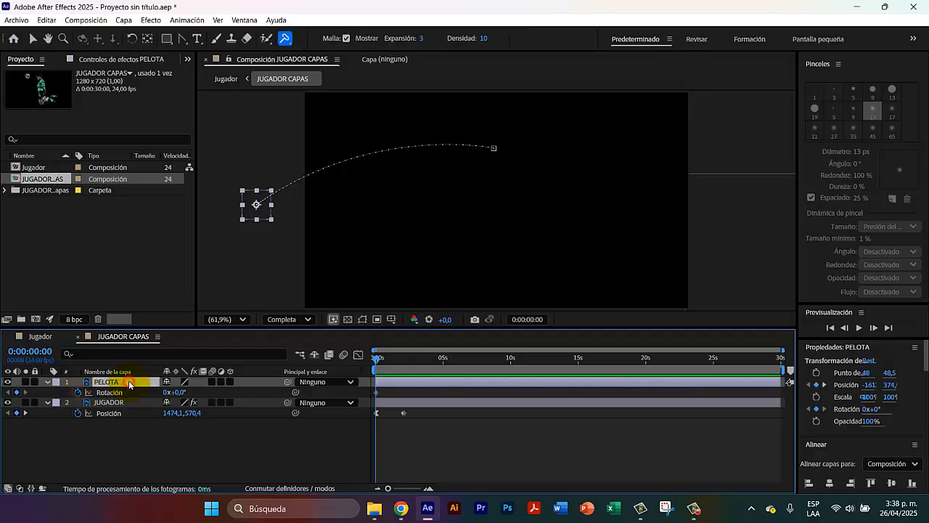
{"action": "key", "text": "ctrl+p"}
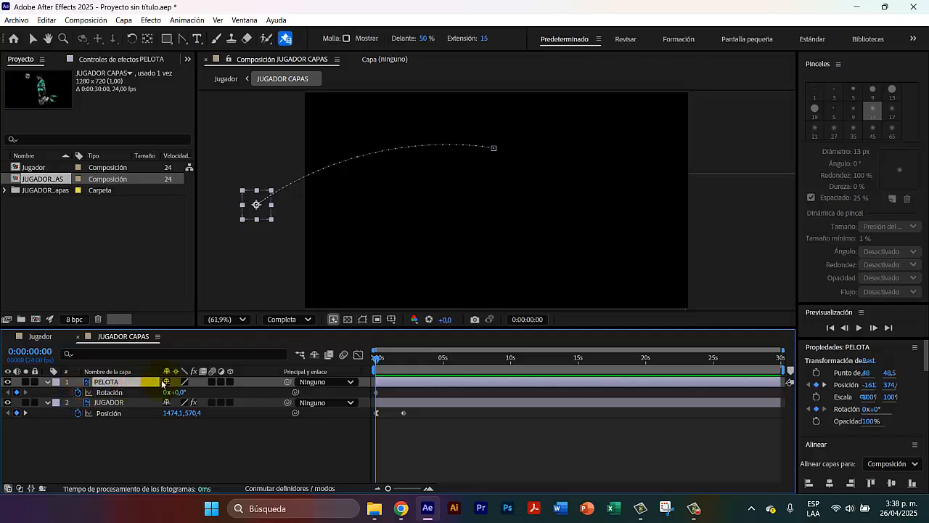
{"action": "left_click", "coordinate": [114, 373]}
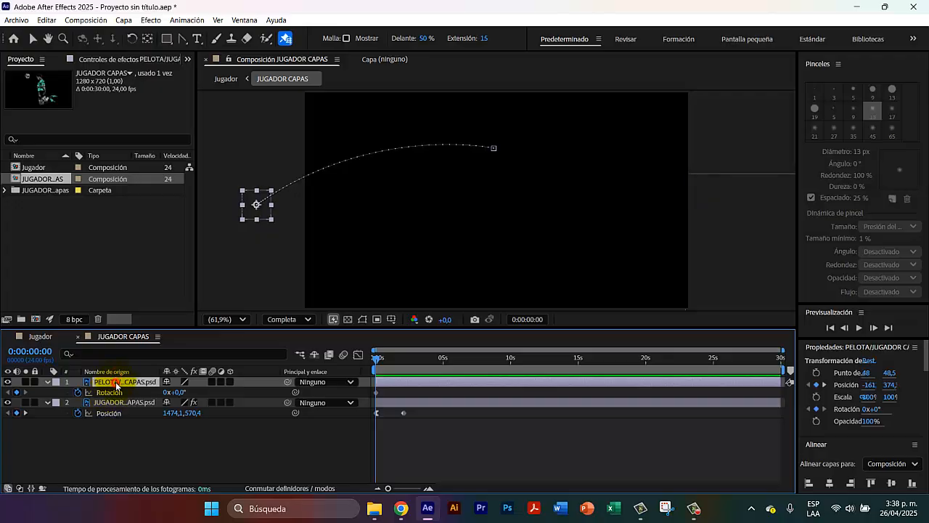
- Set the ball's Rotation to 0x+176,0° at 0:00:02:01 and preview the spin from the first frame
{"action": "left_click", "coordinate": [25, 413]}
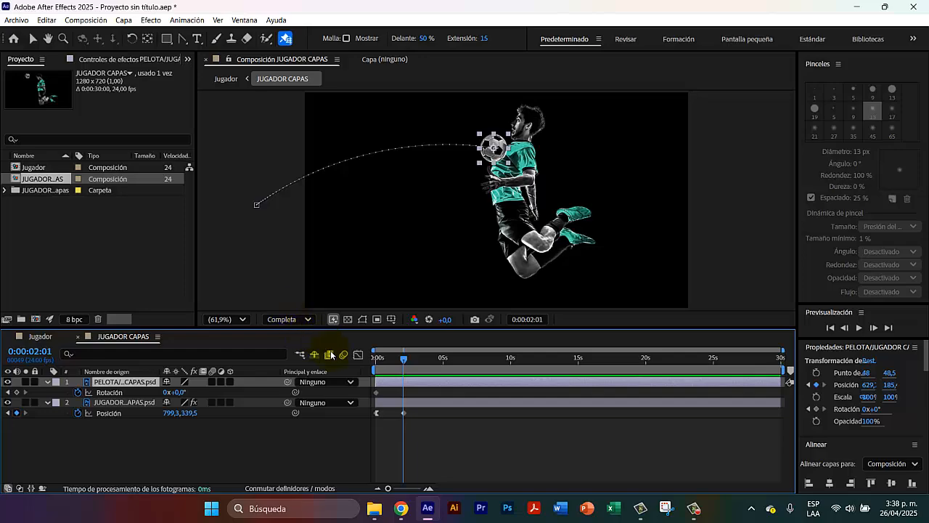
{"action": "left_click_drag", "start_coordinate": [176, 392], "coordinate": [297, 407]}
{"action": "left_click", "coordinate": [391, 385]}
{"action": "key", "text": "space"}
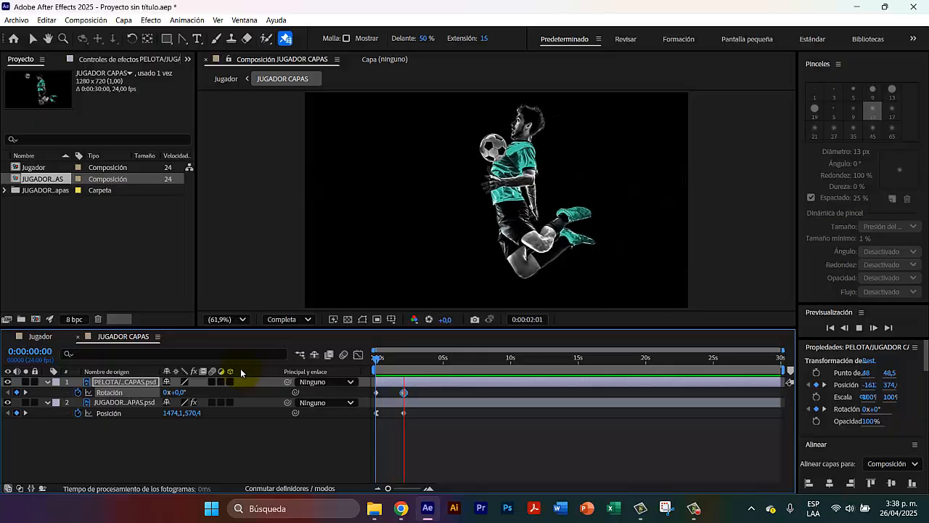
- At 0:00:03:21, move the ball up and away from the player's chest to about 303, 36
{"action": "left_click_drag", "start_coordinate": [409, 366], "coordinate": [430, 364]}
{"action": "left_click", "coordinate": [340, 403]}
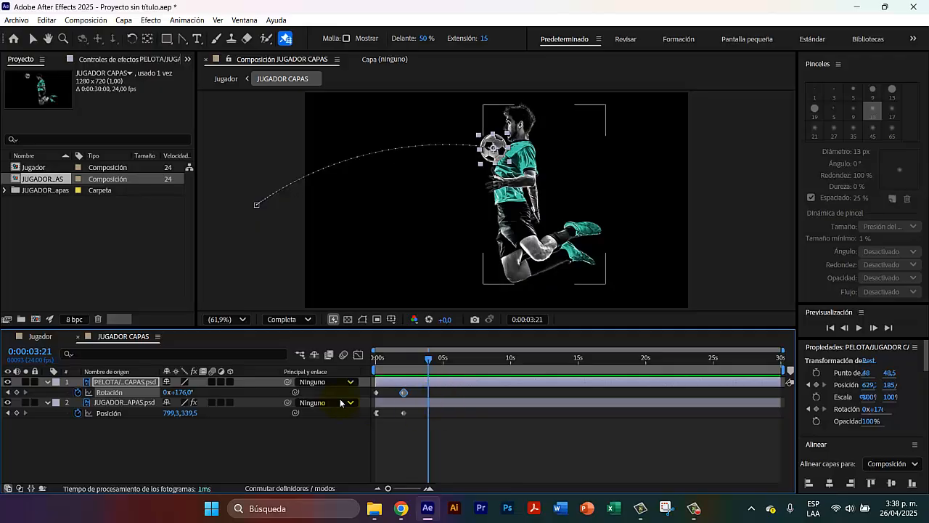
{"action": "left_click", "coordinate": [501, 154]}
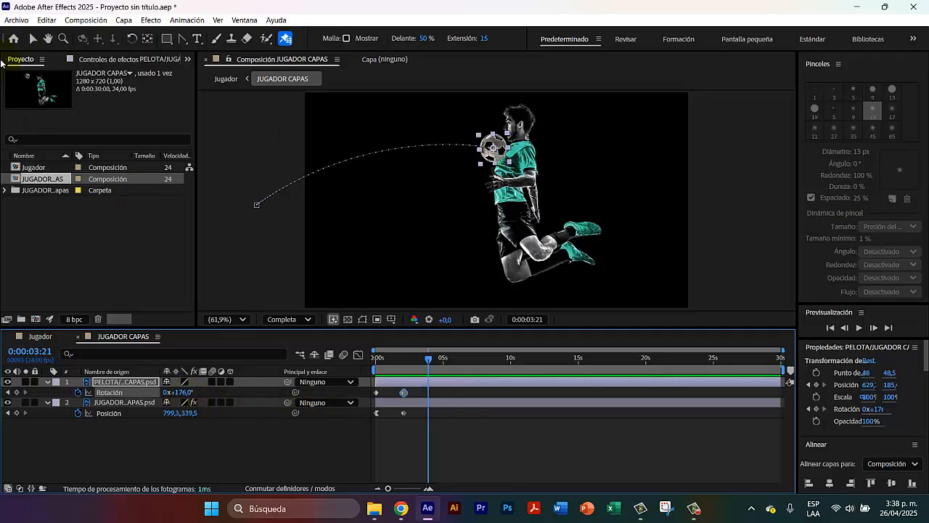
{"action": "left_click", "coordinate": [34, 41]}
{"action": "left_click_drag", "start_coordinate": [501, 151], "coordinate": [385, 103]}
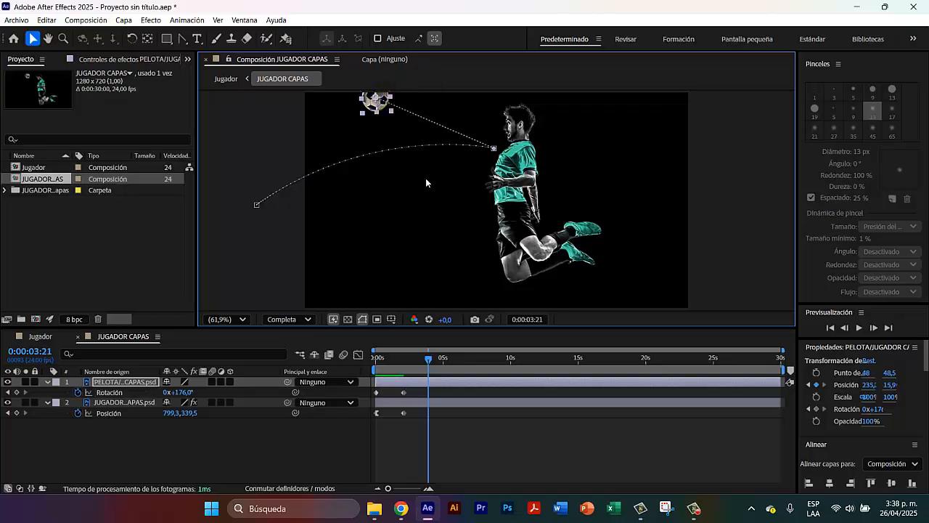
{"action": "scroll", "coordinate": [425, 182], "scroll_direction": "up", "scroll_amount": 1}
{"action": "scroll", "coordinate": [426, 183], "scroll_direction": "down", "scroll_amount": 1}
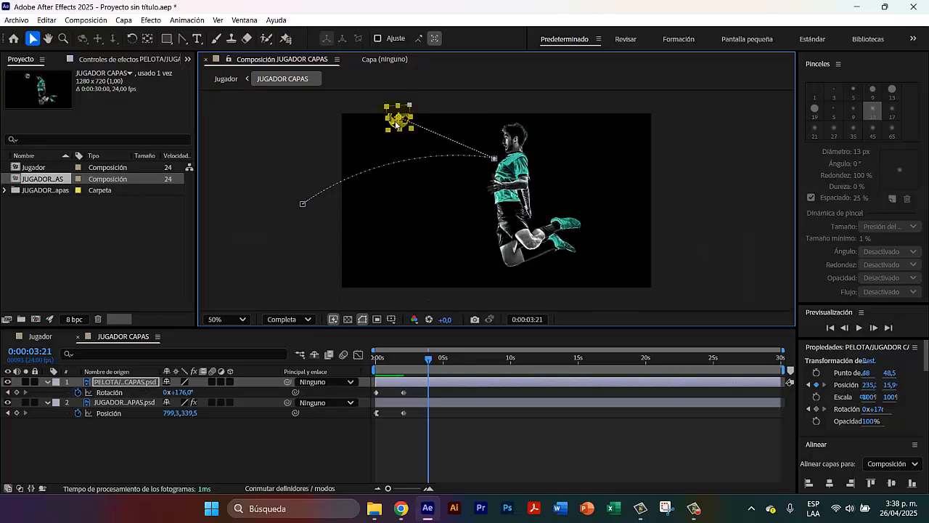
{"action": "left_click_drag", "start_coordinate": [397, 123], "coordinate": [411, 129]}
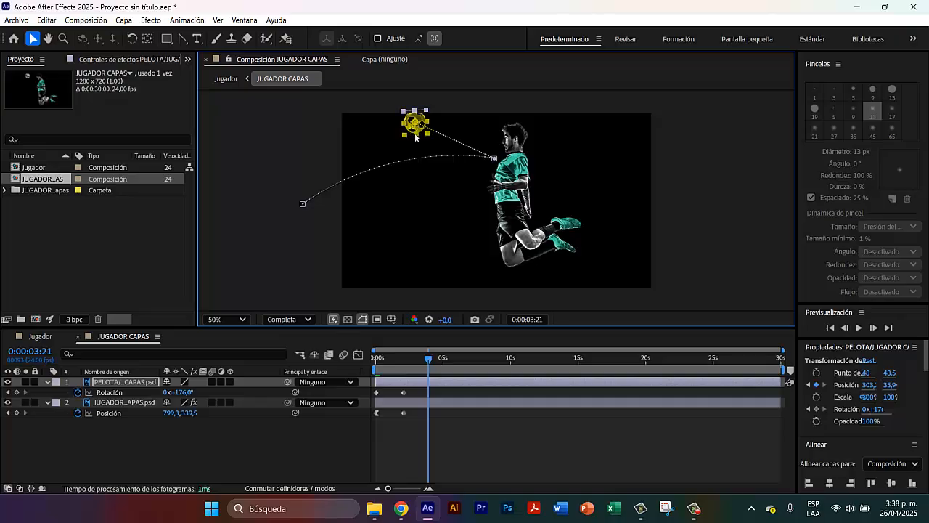
- Curve the ball's rebound path with the Pen tool, and move its endpoint above the frame to about 263, -82
{"action": "left_click", "coordinate": [182, 39]}
{"action": "left_click_drag", "start_coordinate": [419, 125], "coordinate": [486, 129]}
{"action": "left_click", "coordinate": [33, 39]}
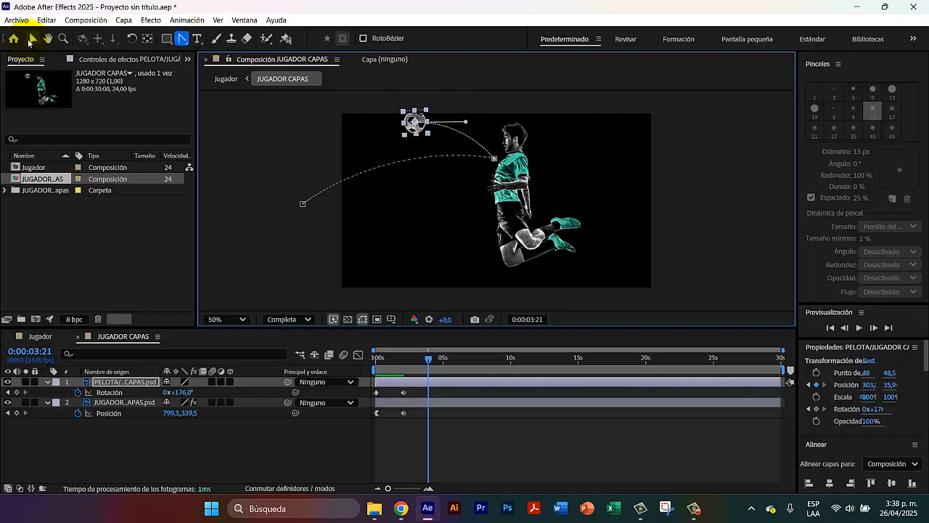
{"action": "left_click", "coordinate": [417, 130]}
{"action": "left_click_drag", "start_coordinate": [417, 130], "coordinate": [408, 101]}
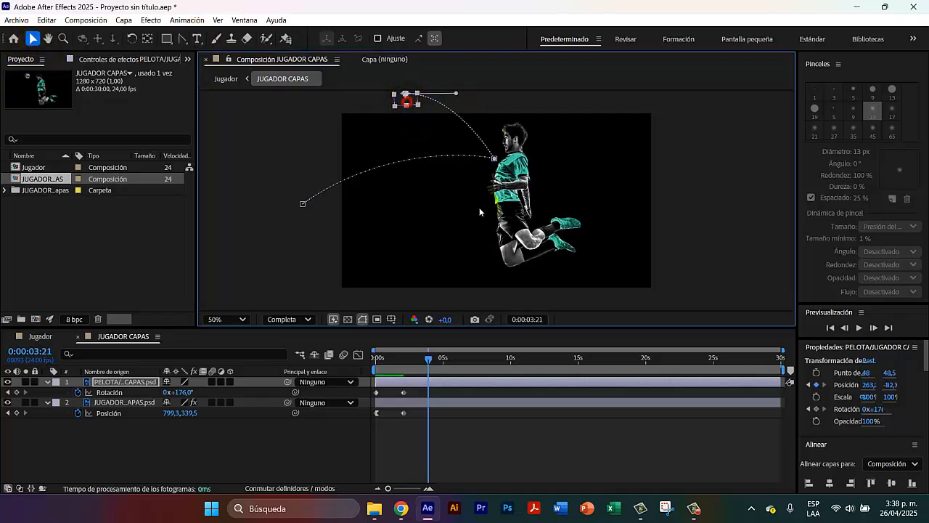
- Preview the ball's arrival and rebound from the first frame
{"action": "left_click_drag", "start_coordinate": [426, 358], "coordinate": [314, 356]}
{"action": "key", "text": "space"}
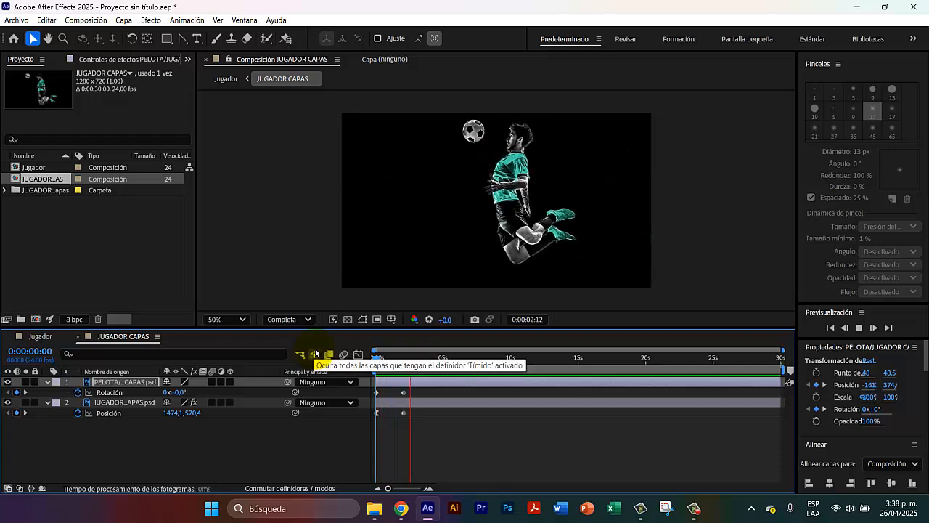
{"action": "key", "text": "space"}
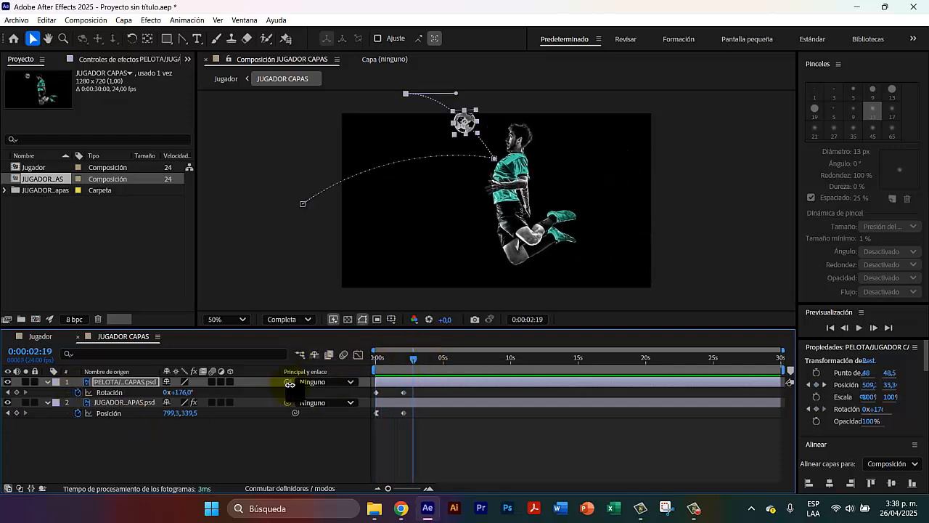
- Set the ball's Rotation to 0x+6,0° at 0:00:04:02 and preview the spin on the rebound
{"action": "left_click_drag", "start_coordinate": [409, 360], "coordinate": [431, 360]}
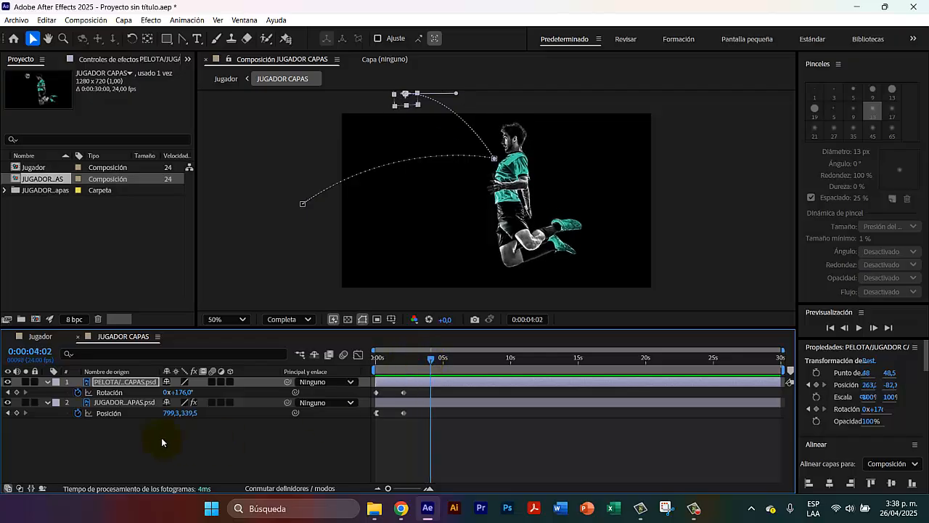
{"action": "left_click", "coordinate": [102, 392]}
{"action": "left_click_drag", "start_coordinate": [186, 395], "coordinate": [87, 396]}
{"action": "key", "text": "space"}
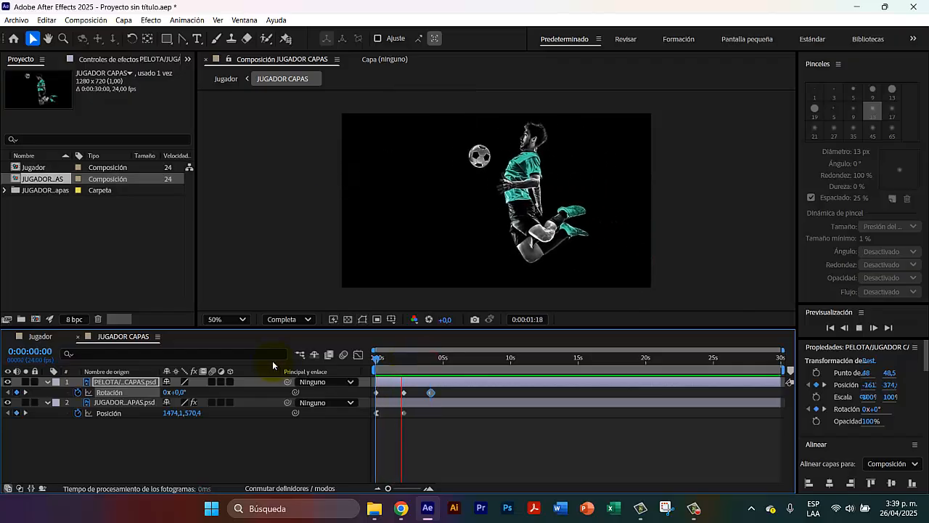
{"action": "left_click", "coordinate": [420, 385]}
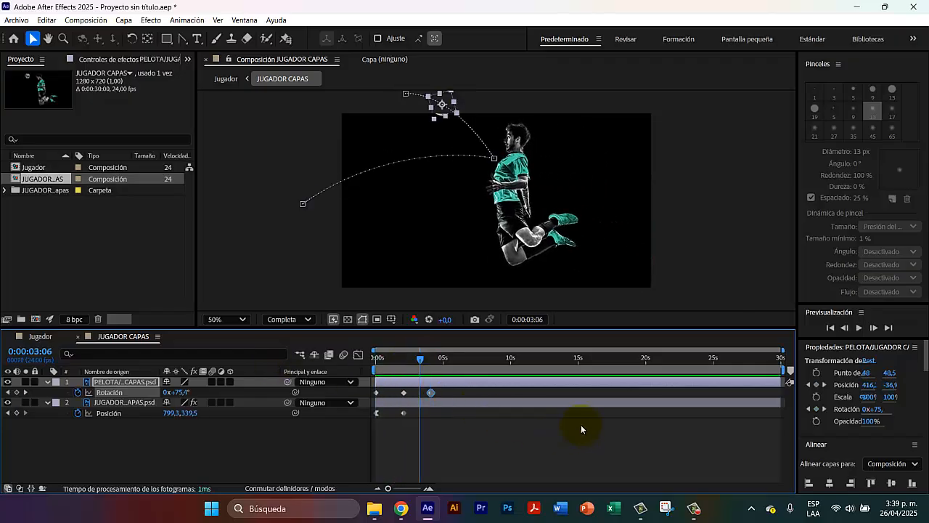
- At 0:00:04:02, move the JUGADOR layer down from its jump to about 627, 570
{"action": "left_click_drag", "start_coordinate": [423, 363], "coordinate": [433, 362]}
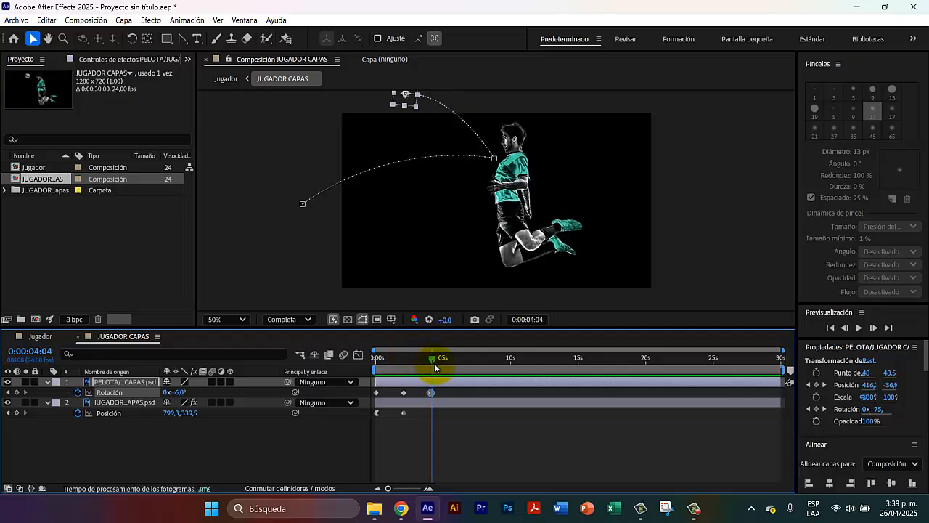
{"action": "left_click_drag", "start_coordinate": [515, 185], "coordinate": [472, 241]}
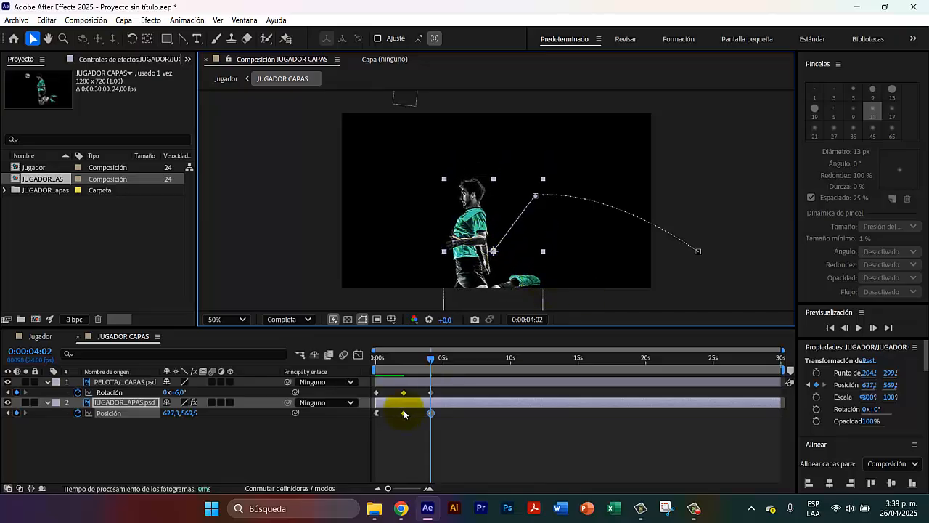
- At 0:00:04:02, reposition the JUGADOR layer's foot and leg puppet pins, lowering the rear foot for the landing pose
{"action": "left_click", "coordinate": [286, 39]}
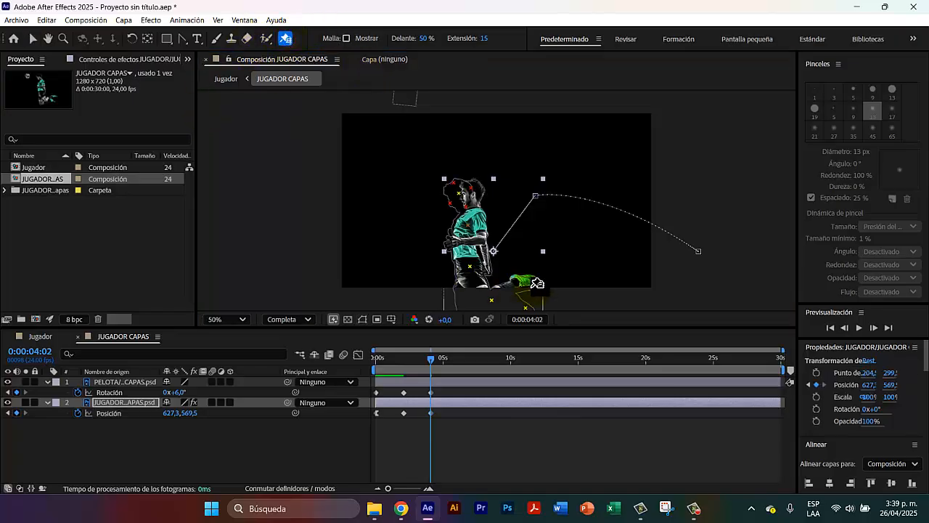
{"action": "left_click", "coordinate": [496, 298]}
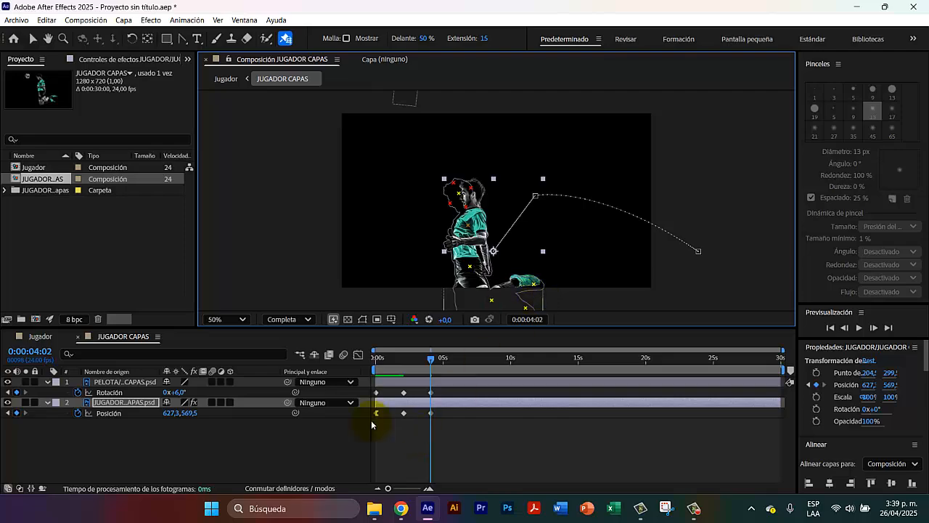
{"action": "left_click", "coordinate": [122, 401]}
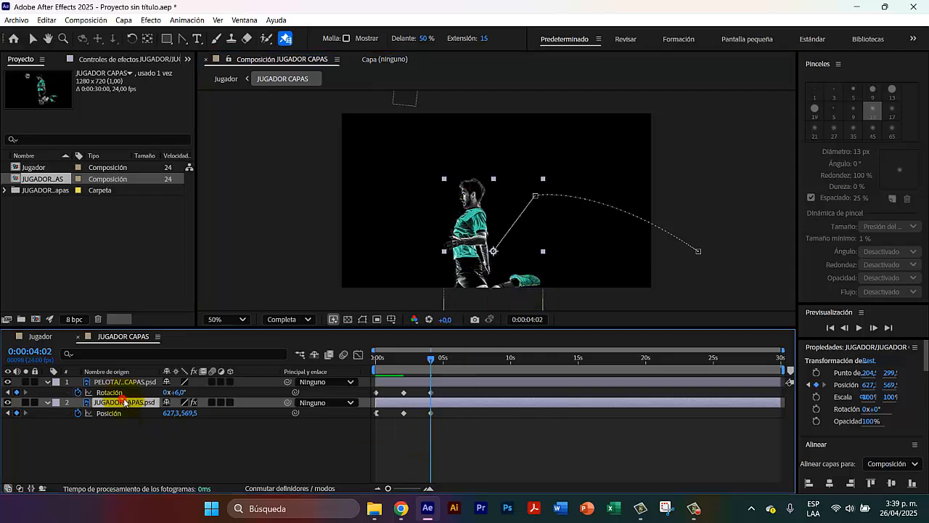
{"action": "left_click", "coordinate": [525, 281]}
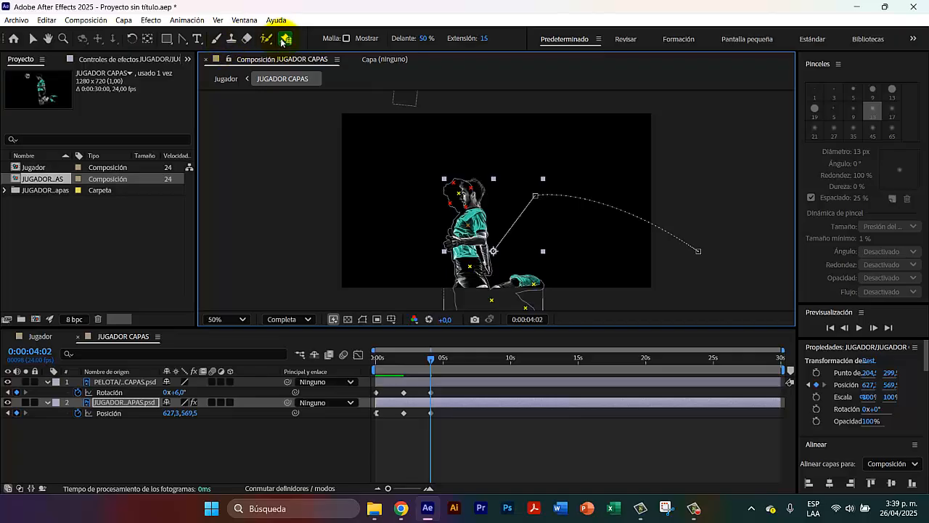
{"action": "left_click_drag", "start_coordinate": [283, 41], "coordinate": [341, 37]}
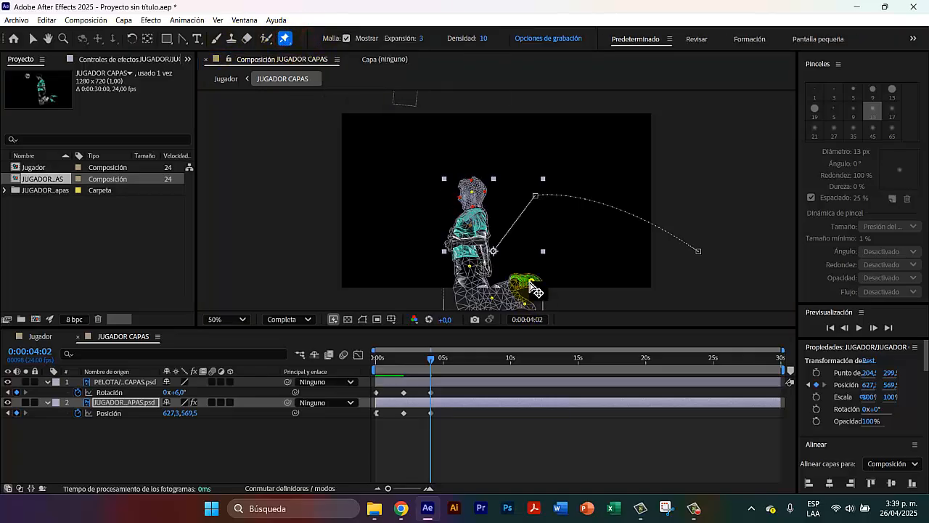
{"action": "left_click_drag", "start_coordinate": [530, 281], "coordinate": [533, 305]}
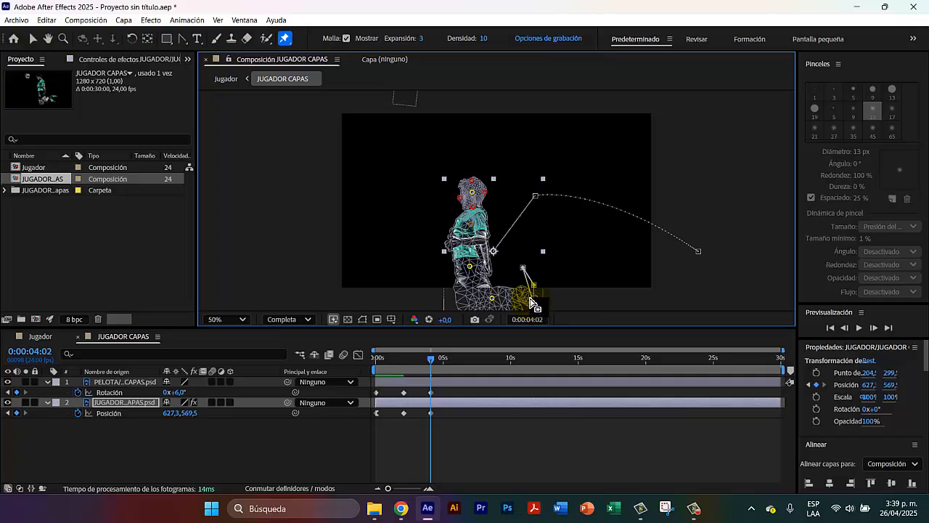
{"action": "scroll", "coordinate": [530, 298], "scroll_direction": "down", "scroll_amount": 1}
{"action": "mouse_move", "coordinate": [508, 258]}
{"action": "left_mouse_down"}
{"action": "mouse_move", "coordinate": [511, 270]}
{"action": "mouse_move", "coordinate": [517, 257]}
{"action": "mouse_move", "coordinate": [495, 249]}
{"action": "left_mouse_up"}
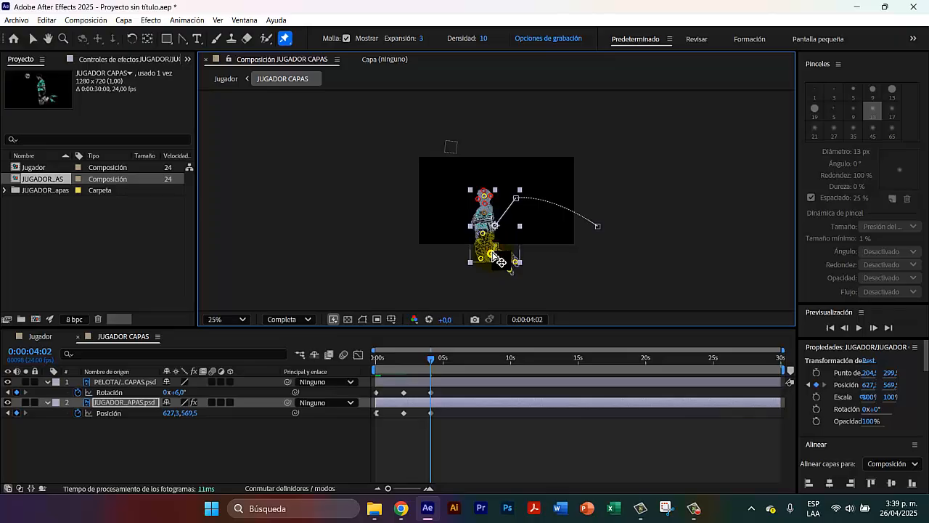
{"action": "left_click", "coordinate": [536, 276]}
- Preview the player's landing from about 0:00:01:15, and return to the first frame
{"action": "left_click", "coordinate": [430, 357]}
{"action": "left_click_drag", "start_coordinate": [431, 359], "coordinate": [398, 358]}
{"action": "key", "text": "space"}
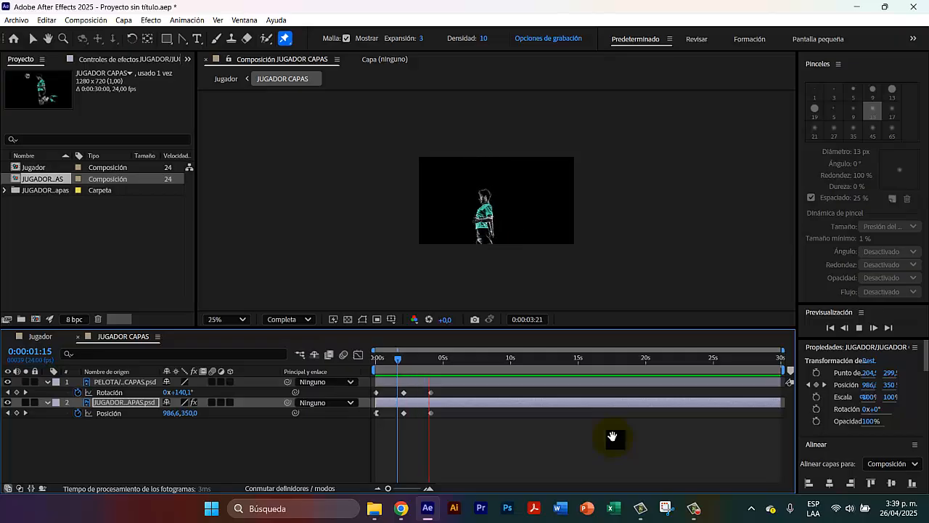
{"action": "key", "text": "space"}
{"action": "left_click", "coordinate": [366, 357]}
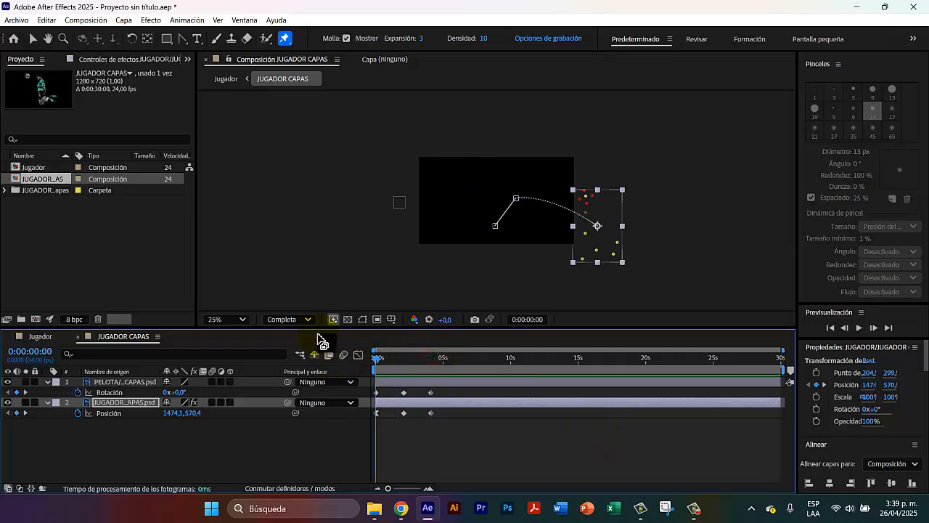
- Import the landscape stadium image rugby-sport-environment-filed (1) from the class folder and place it beneath the ball and player layers
{"action": "left_click", "coordinate": [126, 254]}
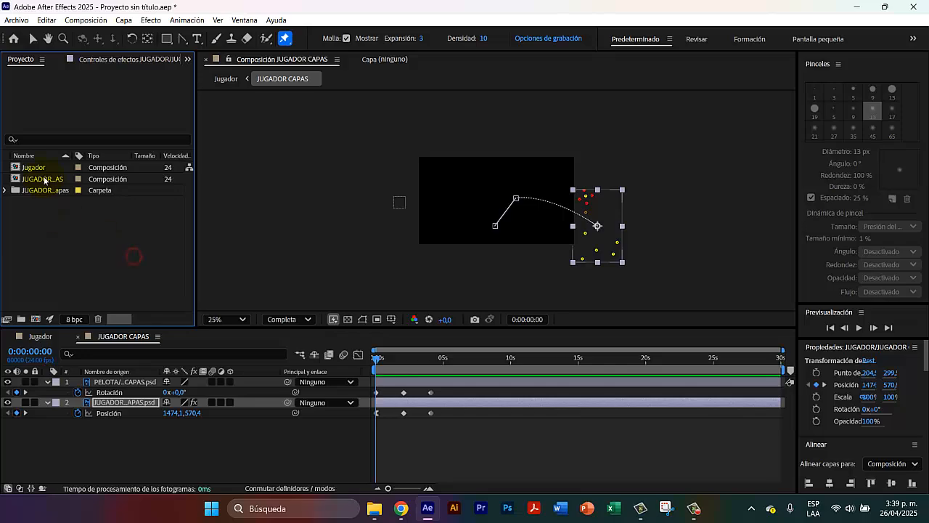
{"action": "left_click", "coordinate": [375, 508]}
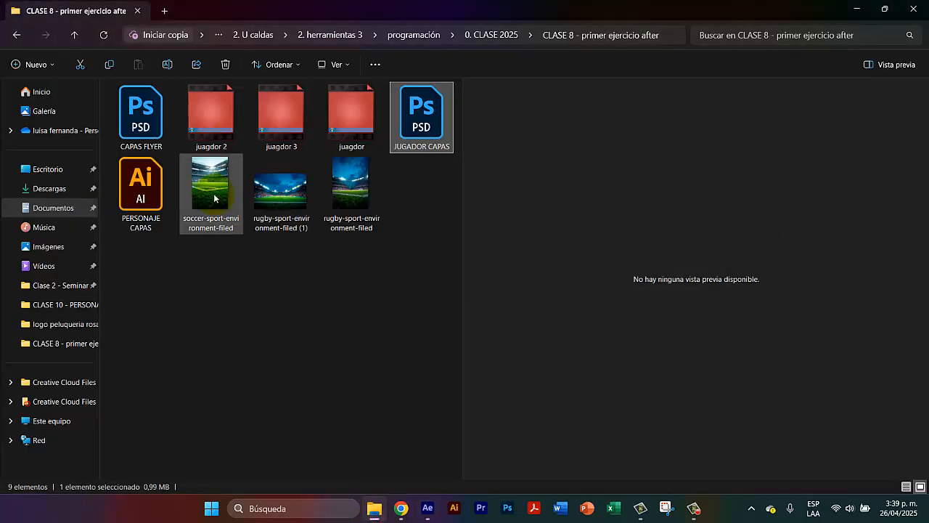
{"action": "left_click", "coordinate": [287, 211]}
{"action": "left_click_drag", "start_coordinate": [291, 224], "coordinate": [138, 451]}
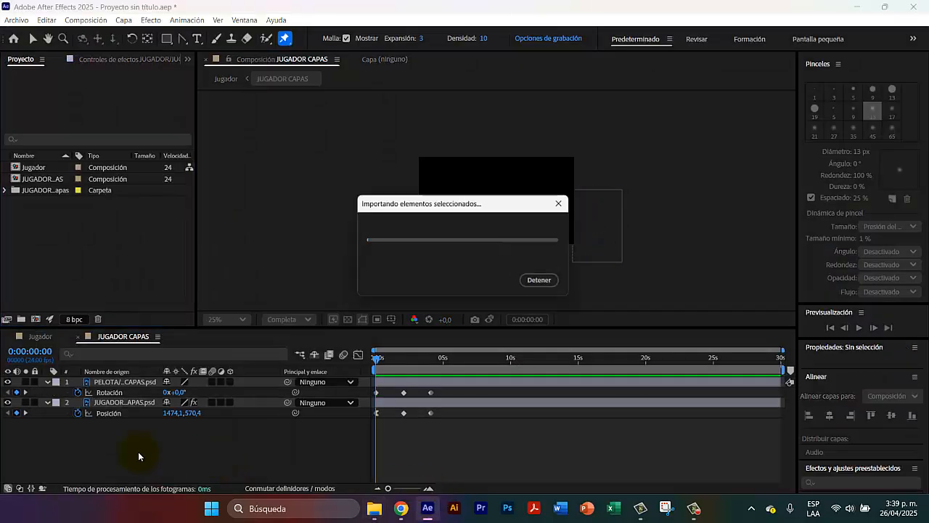
{"action": "left_click_drag", "start_coordinate": [128, 388], "coordinate": [43, 430]}
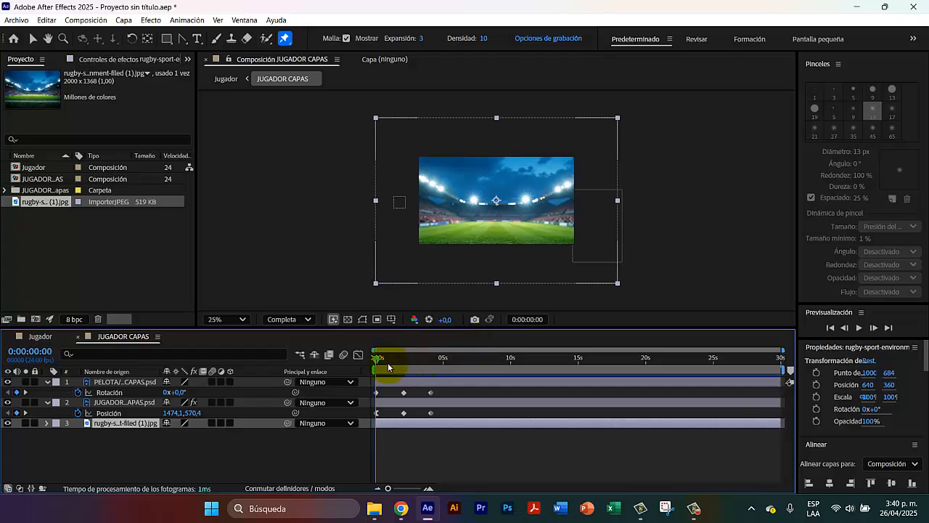
- Preview the animation over the stadium background, return to the first frame and fit the composition to the viewer
{"action": "key", "text": "space"}
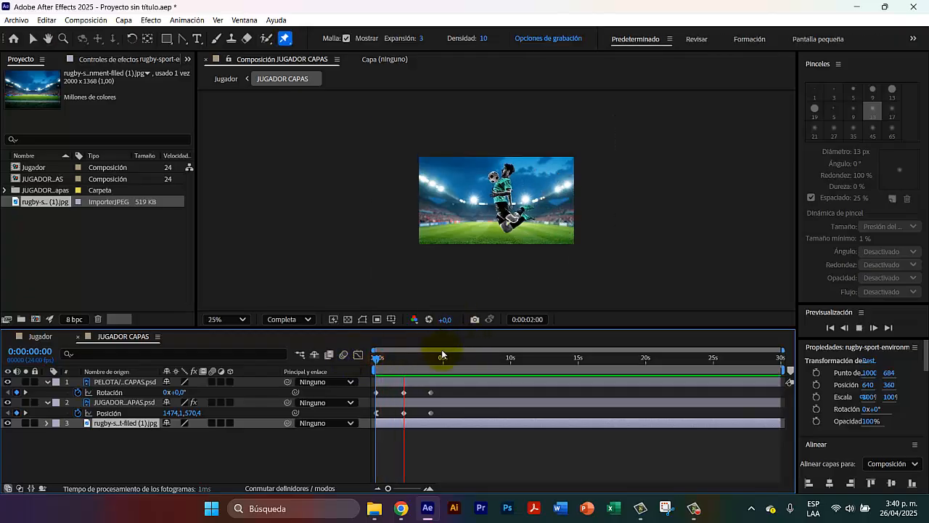
{"action": "key", "text": "space"}
{"action": "key", "text": "Home"}
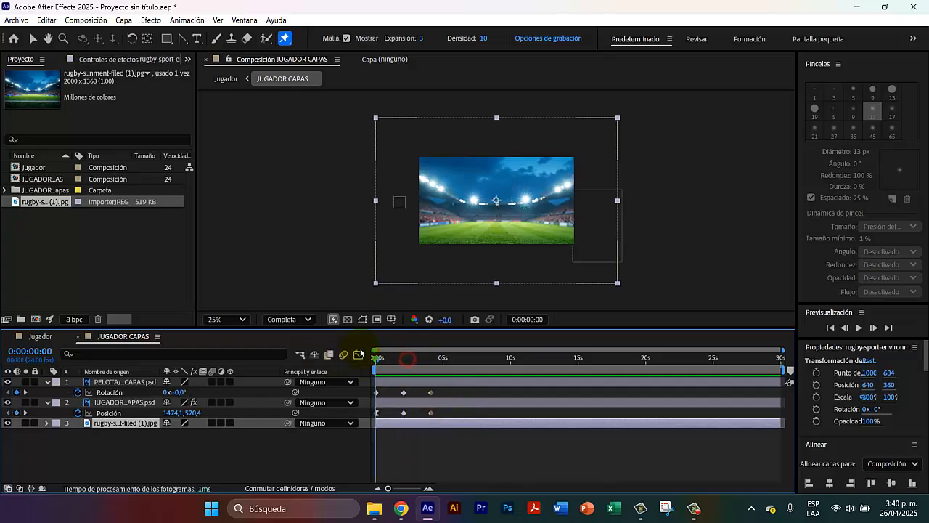
{"action": "left_click", "coordinate": [239, 320]}
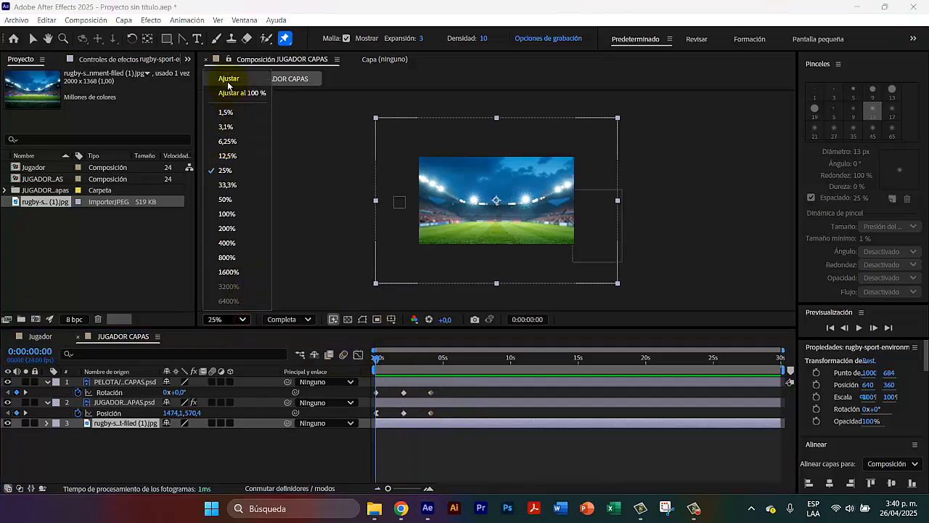
{"action": "left_click", "coordinate": [226, 78]}
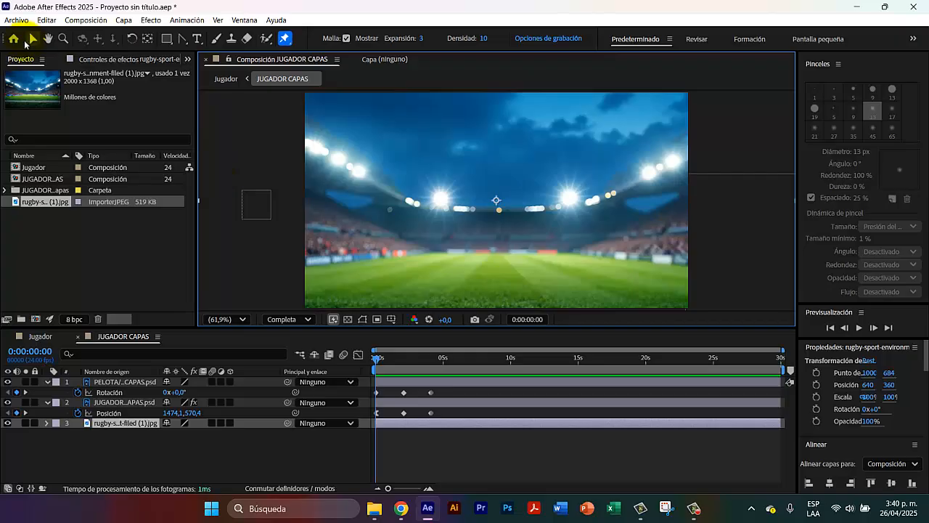
- Start Position keyframing on the stadium layer at the first frame and move it right to about 977, 370
{"action": "left_click", "coordinate": [33, 39]}
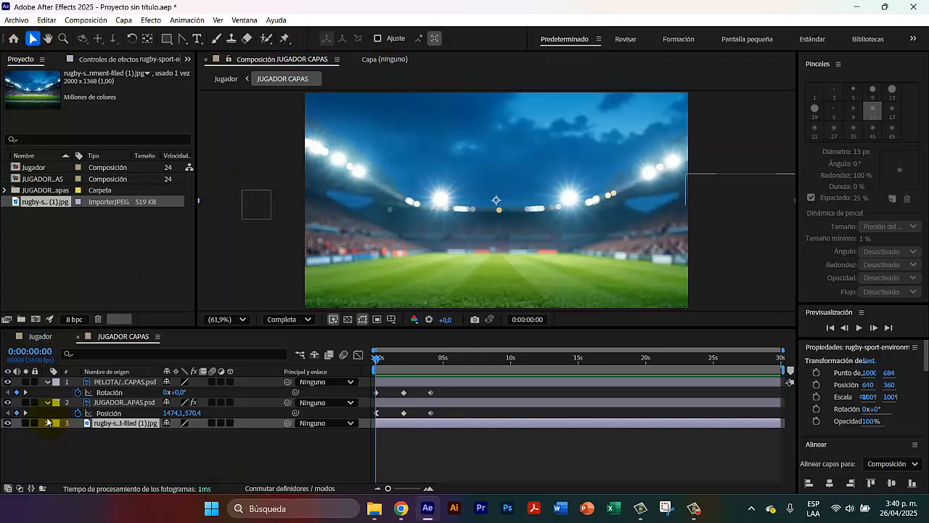
{"action": "left_click", "coordinate": [101, 426]}
{"action": "key", "text": "p"}
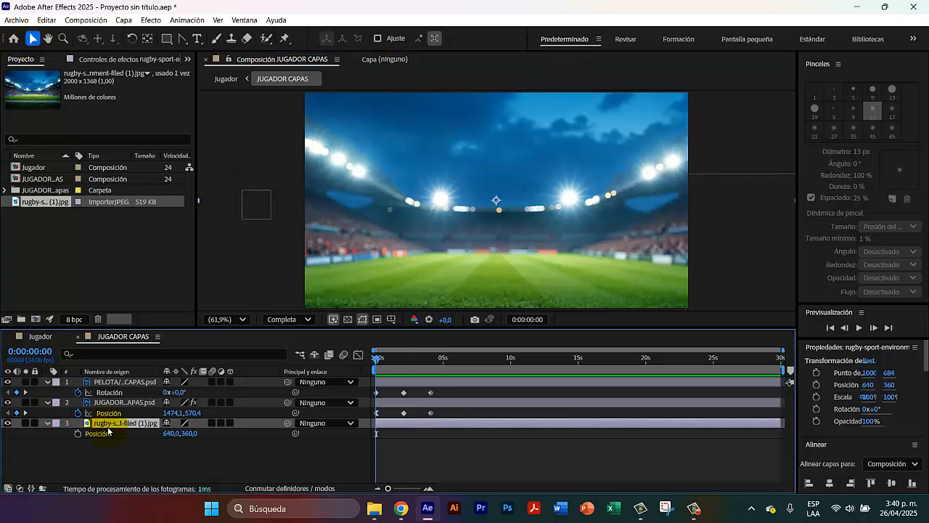
{"action": "left_click", "coordinate": [78, 434]}
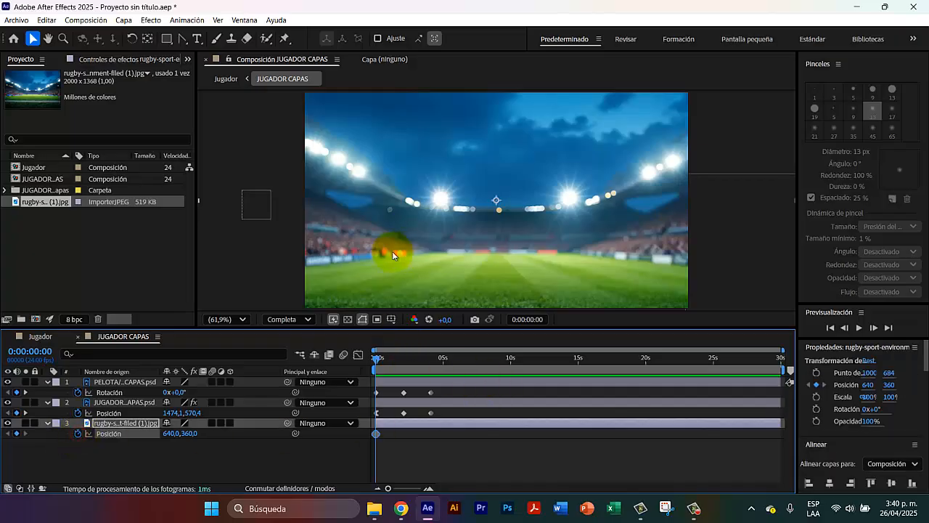
{"action": "left_click_drag", "start_coordinate": [396, 246], "coordinate": [461, 261]}
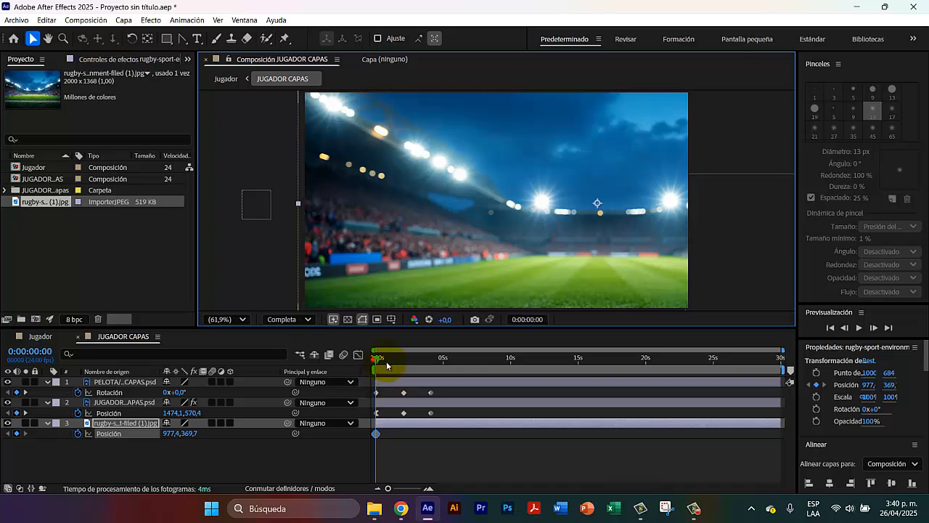
- At 0:00:04:02, move the stadium layer left to about 288, 370 and preview the background pan from the start
{"action": "left_click_drag", "start_coordinate": [388, 365], "coordinate": [428, 367]}
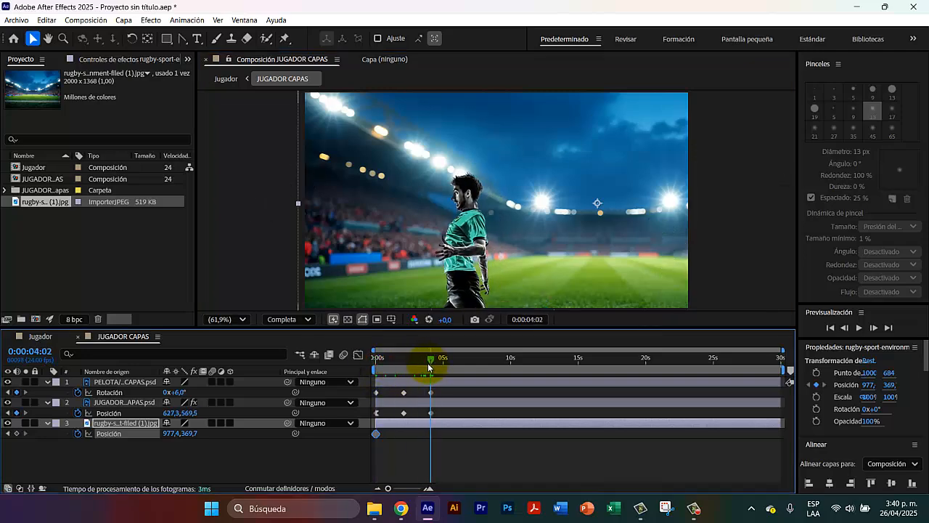
{"action": "left_click_drag", "start_coordinate": [666, 201], "coordinate": [464, 200]}
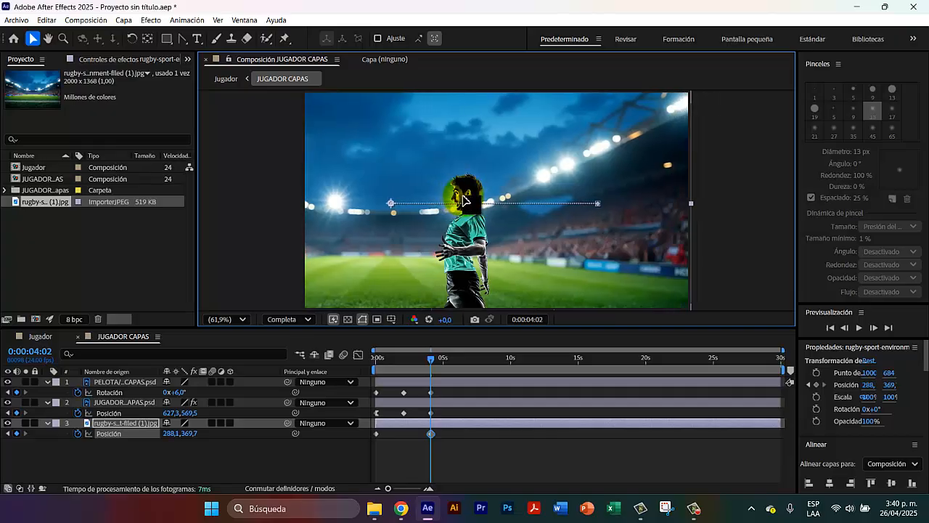
{"action": "left_click_drag", "start_coordinate": [432, 359], "coordinate": [301, 357]}
{"action": "key", "text": "space"}
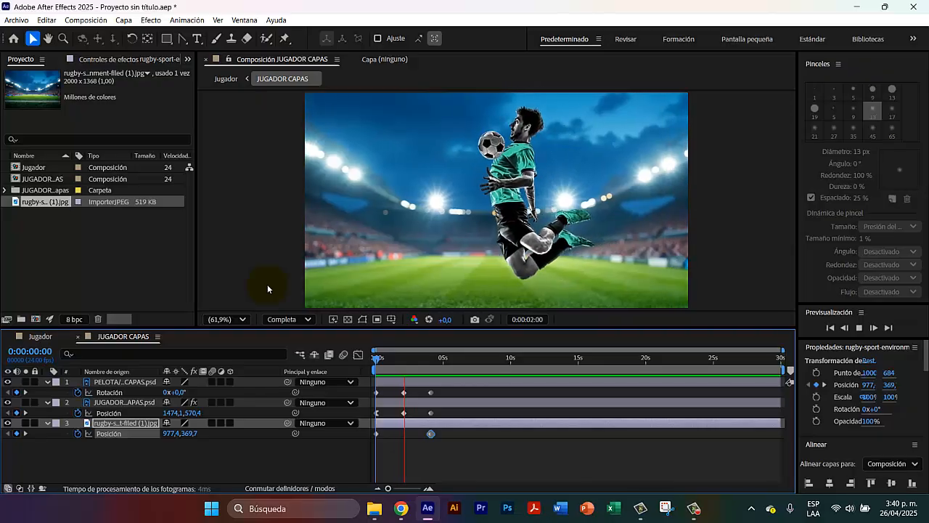
- Add a Position keyframe to the stadium layer at 0:00:02:01, when the ball meets the chest, and preview from the start
{"action": "left_click", "coordinate": [406, 393]}
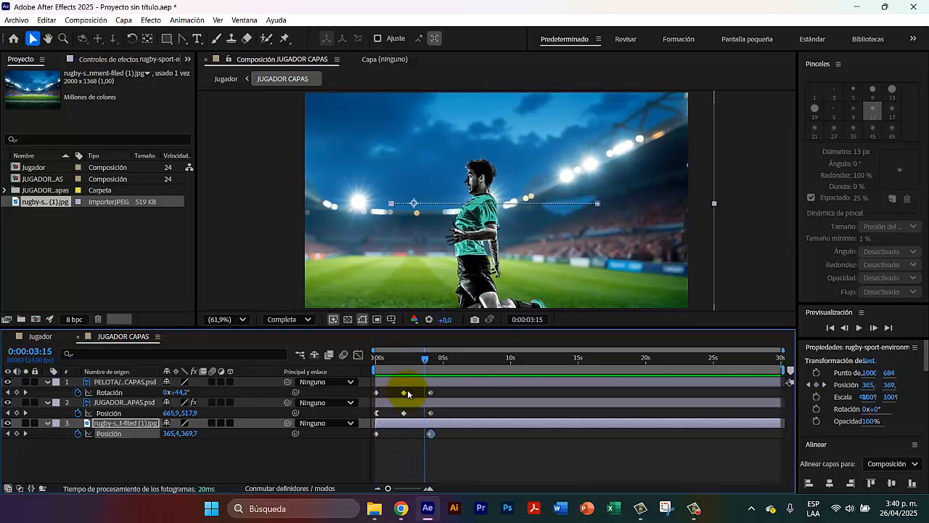
{"action": "left_click_drag", "start_coordinate": [419, 362], "coordinate": [404, 360]}
{"action": "left_click", "coordinate": [405, 413]}
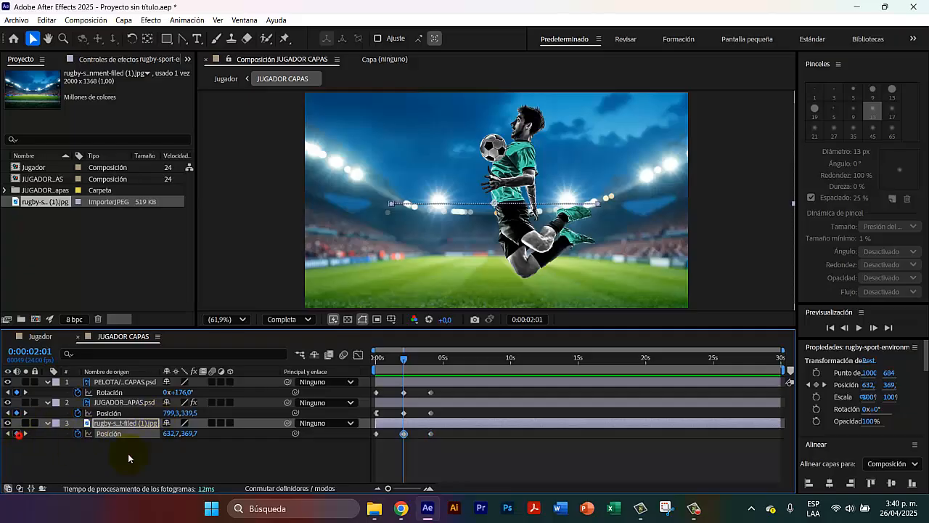
{"action": "left_click_drag", "start_coordinate": [404, 358], "coordinate": [332, 353]}
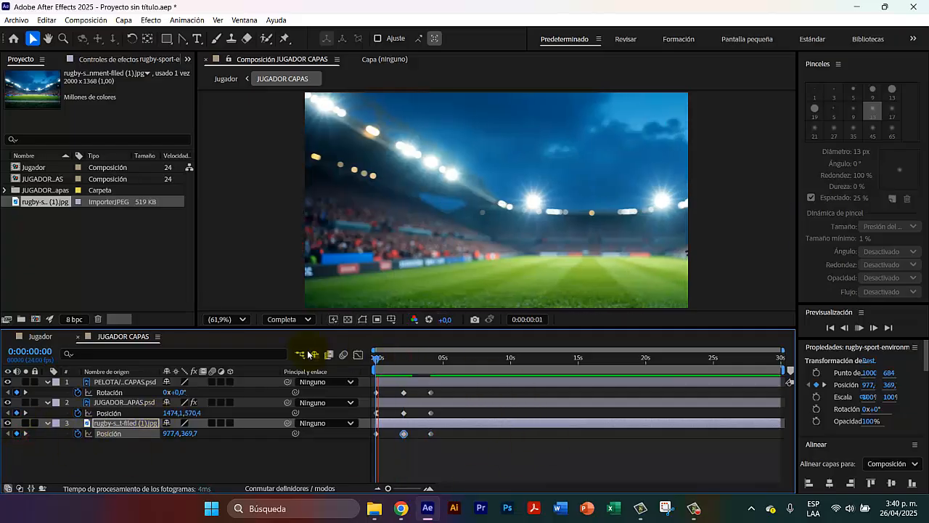
{"action": "key", "text": "space"}
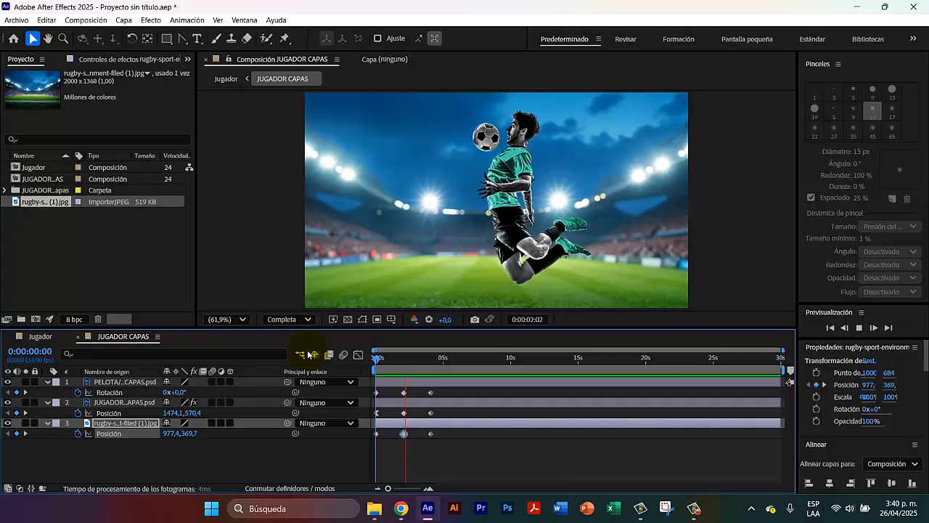
{"action": "left_click", "coordinate": [406, 380]}
- Duplicate the stadium layer's 0:00:02:01 Position keyframe at 0:00:02:13 and preview the resulting pause in the pan
{"action": "left_click_drag", "start_coordinate": [409, 364], "coordinate": [411, 361]}
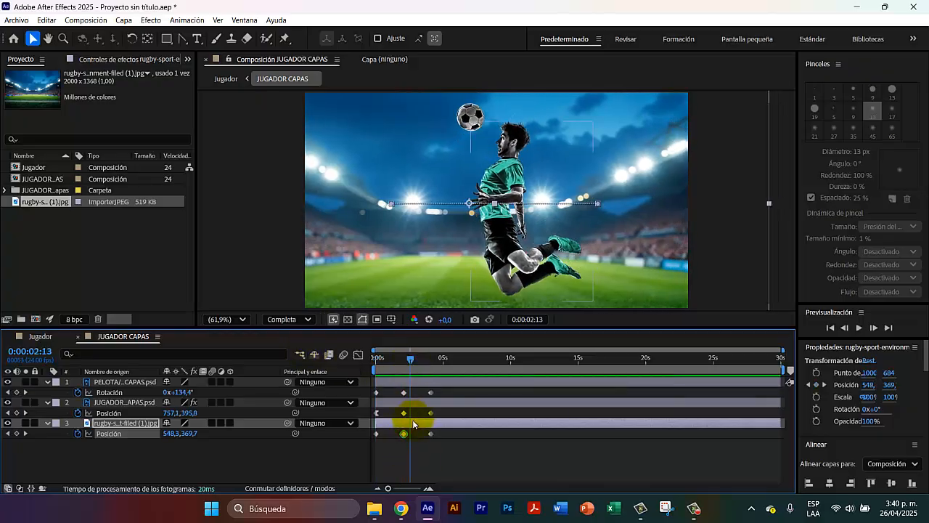
{"action": "key", "text": "ctrl+v"}
{"action": "key", "text": "space"}
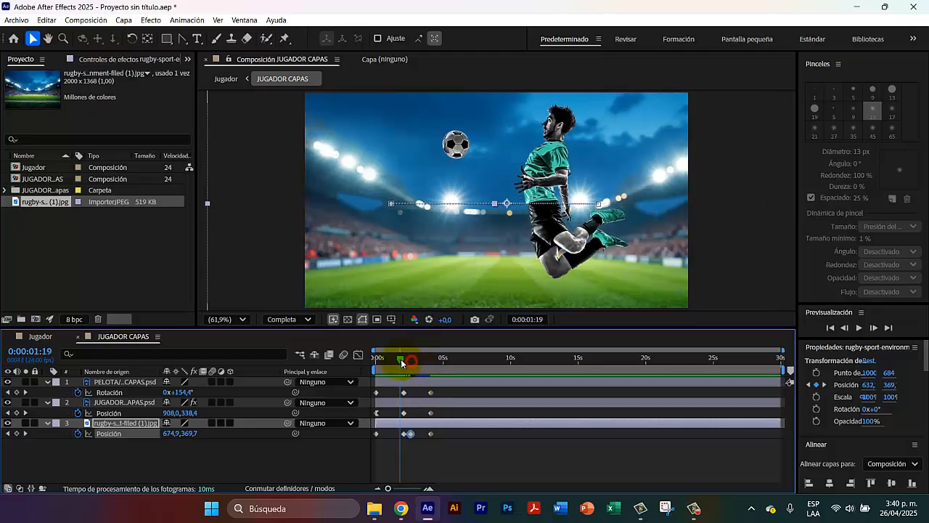
{"action": "key", "text": "space"}
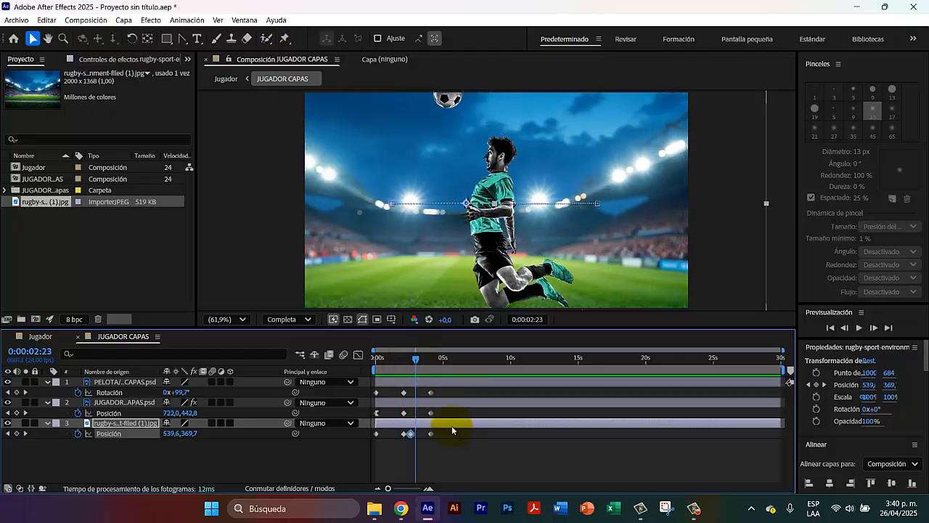
- At 0:00:04:02, move the stadium layer right to about 540, 371
{"action": "left_click_drag", "start_coordinate": [415, 360], "coordinate": [430, 359]}
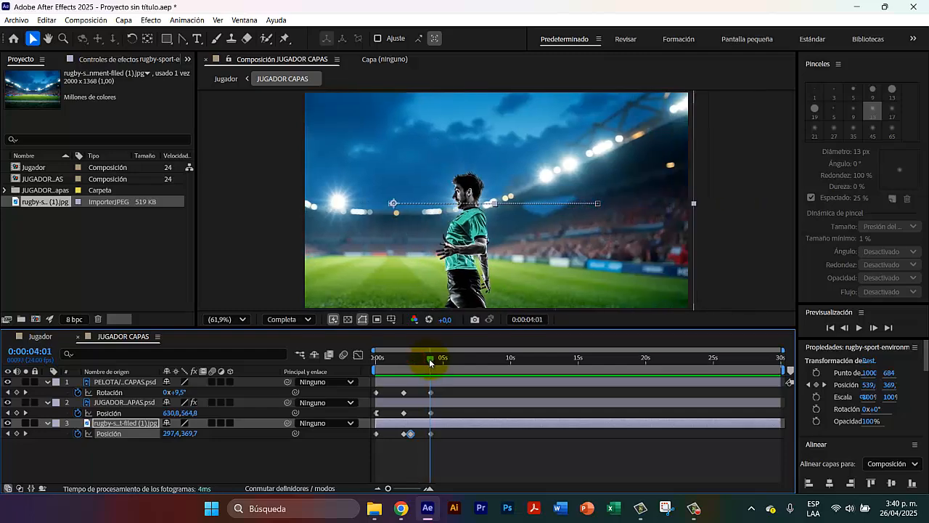
{"action": "left_click", "coordinate": [432, 435]}
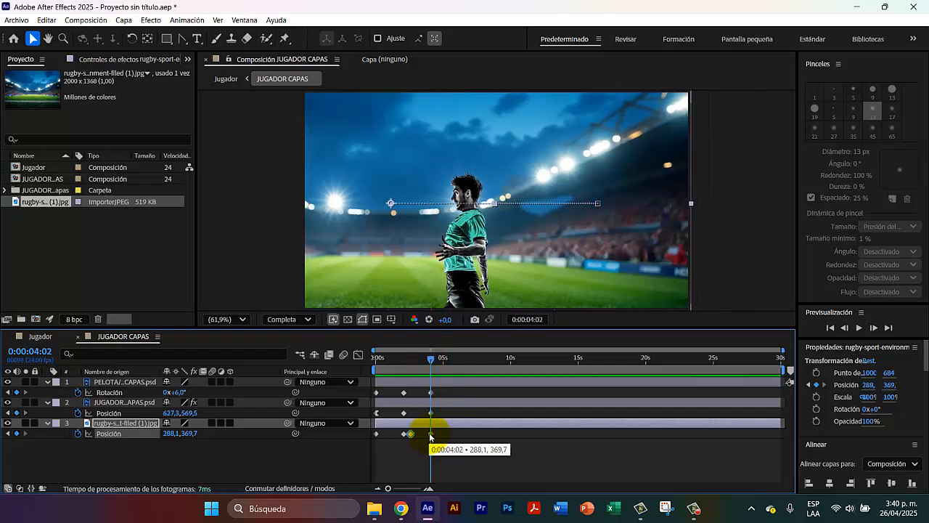
{"action": "left_click", "coordinate": [431, 434]}
{"action": "left_click_drag", "start_coordinate": [423, 287], "coordinate": [499, 289]}
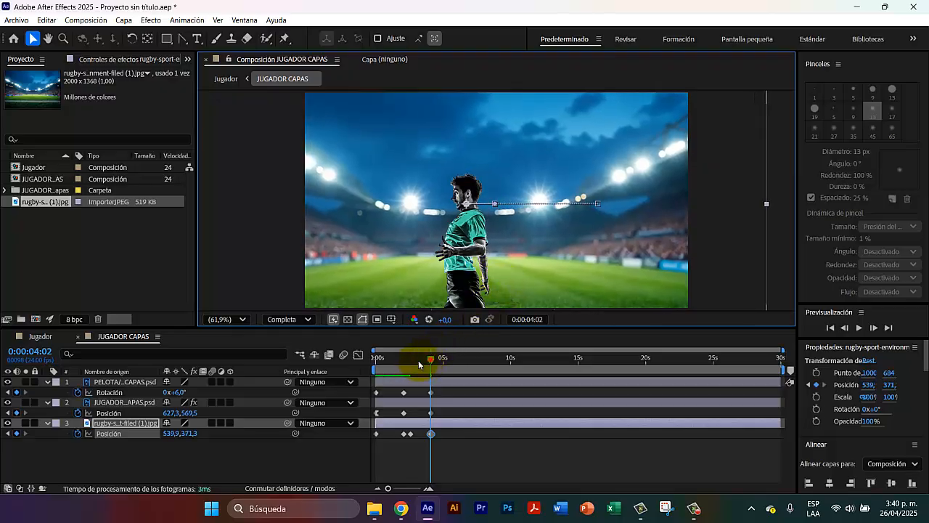
- Preview the shortened background pan and the landing from about 0:00:01:14
{"action": "left_click_drag", "start_coordinate": [419, 365], "coordinate": [396, 363]}
{"action": "key", "text": "space"}
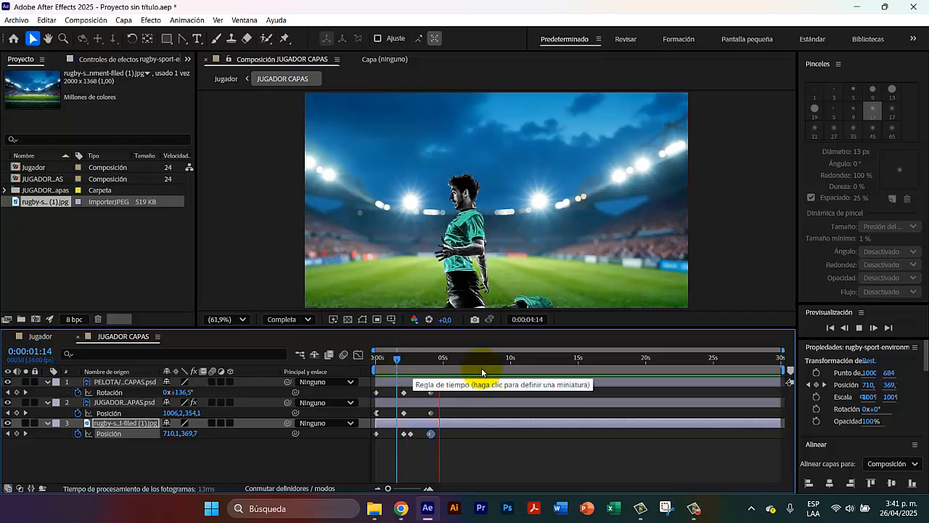
{"action": "key", "text": "space"}
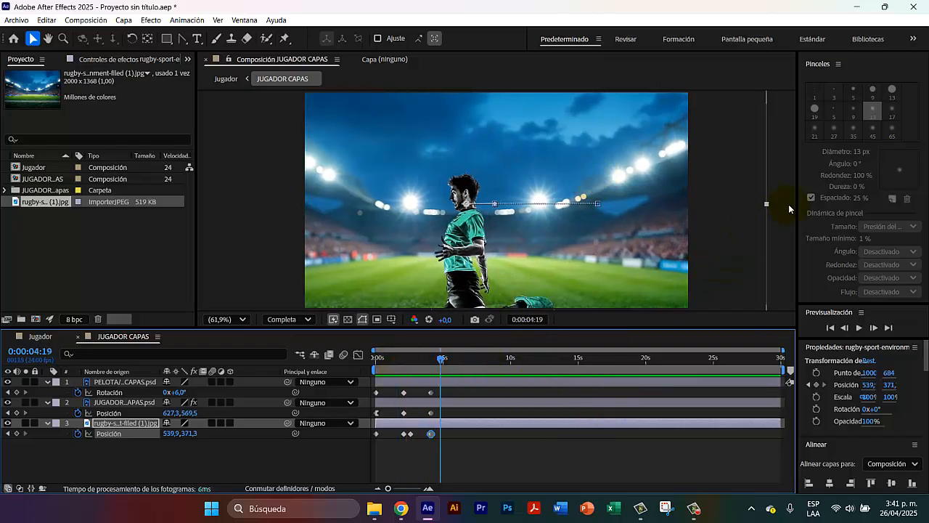
{"action": "key", "text": "space"}
{"action": "mouse_move", "coordinate": [704, 251]}
{"action": "left_mouse_down"}
{"action": "mouse_move", "coordinate": [703, 227]}
{"action": "mouse_move", "coordinate": [705, 236]}
{"action": "left_mouse_up"}
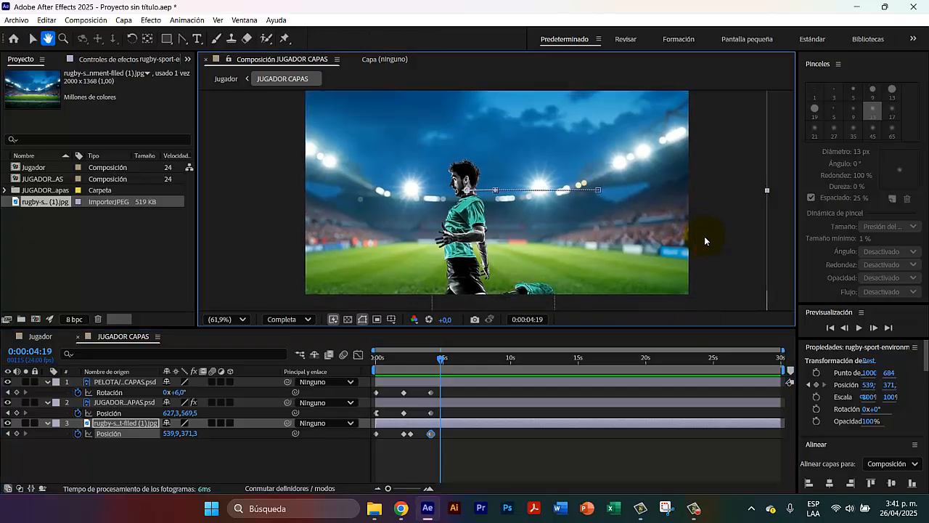